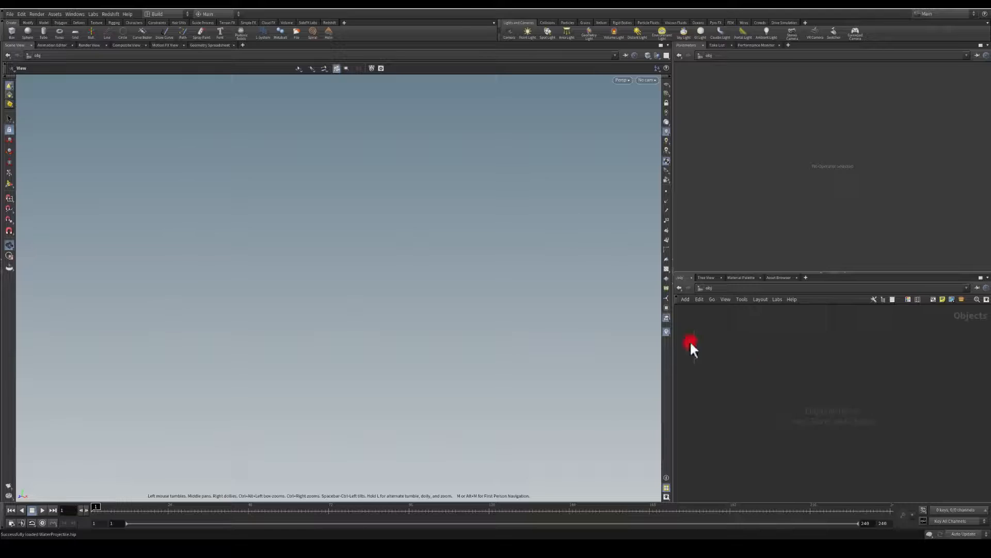
# Create a Geometry object in the scene and rename it Projectile_Mesh.
pyautogui.press('Tab')
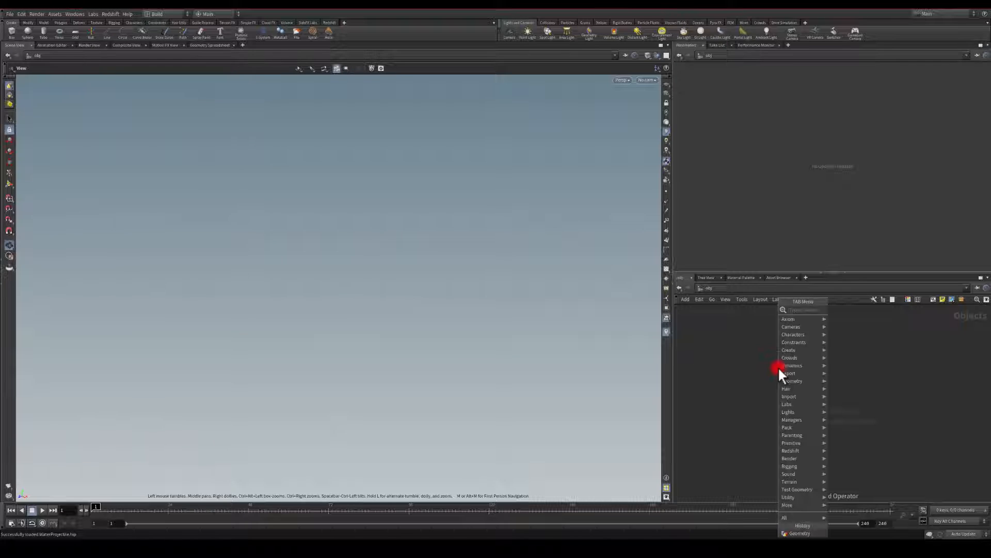
pyautogui.write('geo')
pyautogui.press('Return')
pyautogui.click(779, 368)
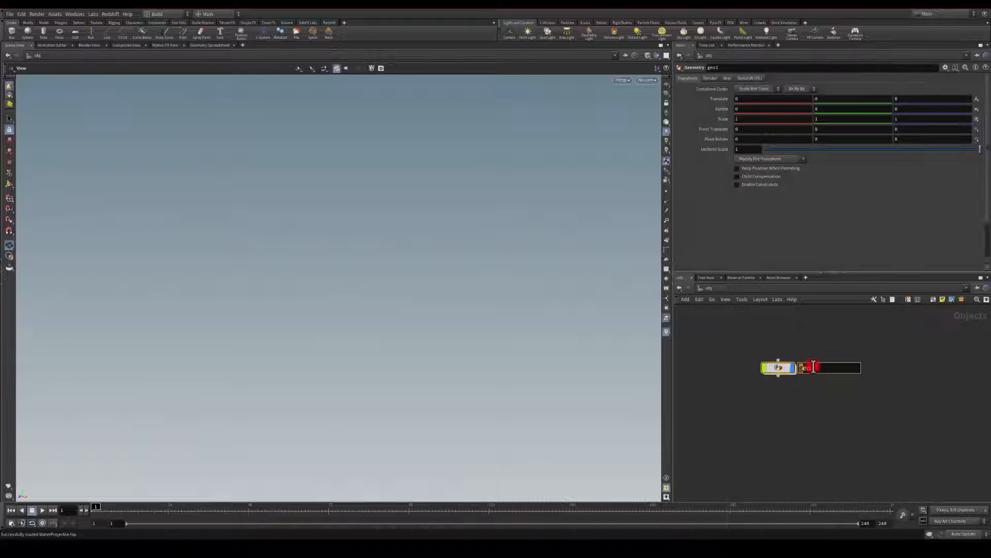
pyautogui.write('Projectil')
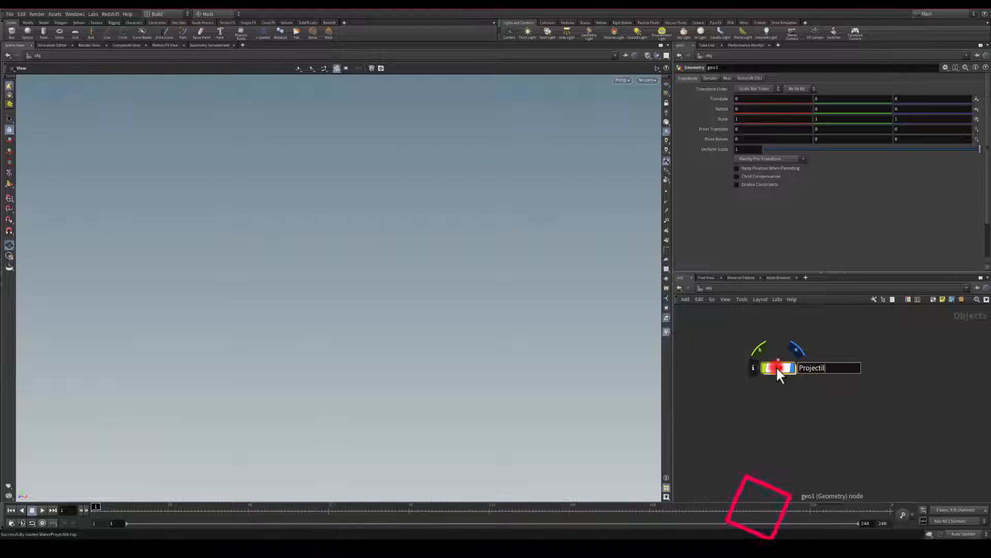
pyautogui.write('e_Mesh')
pyautogui.press('Return')
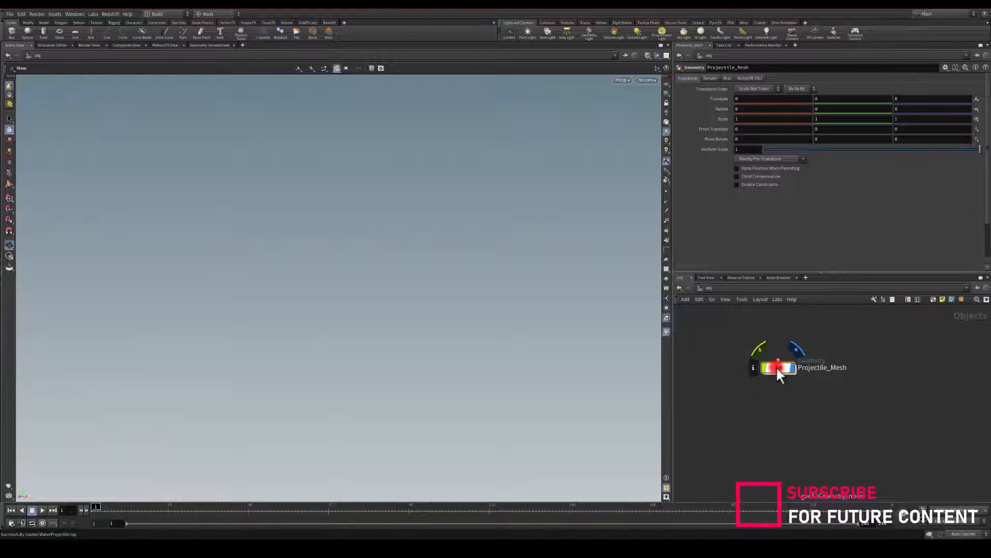
# Add a Sphere node inside the Projectile_Mesh object.
pyautogui.doubleClick(779, 365)
pyautogui.press('Tab')
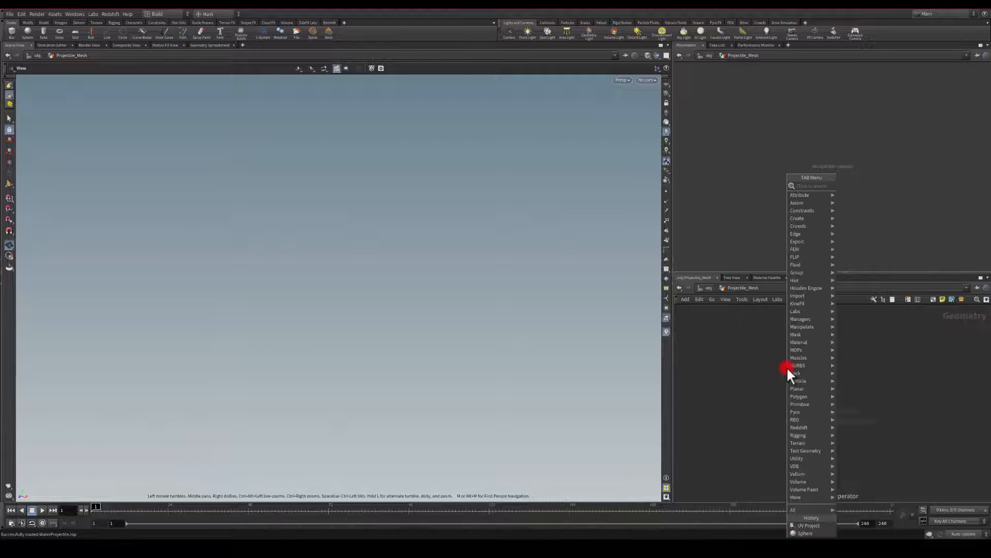
pyautogui.write('sph')
pyautogui.press('Return')
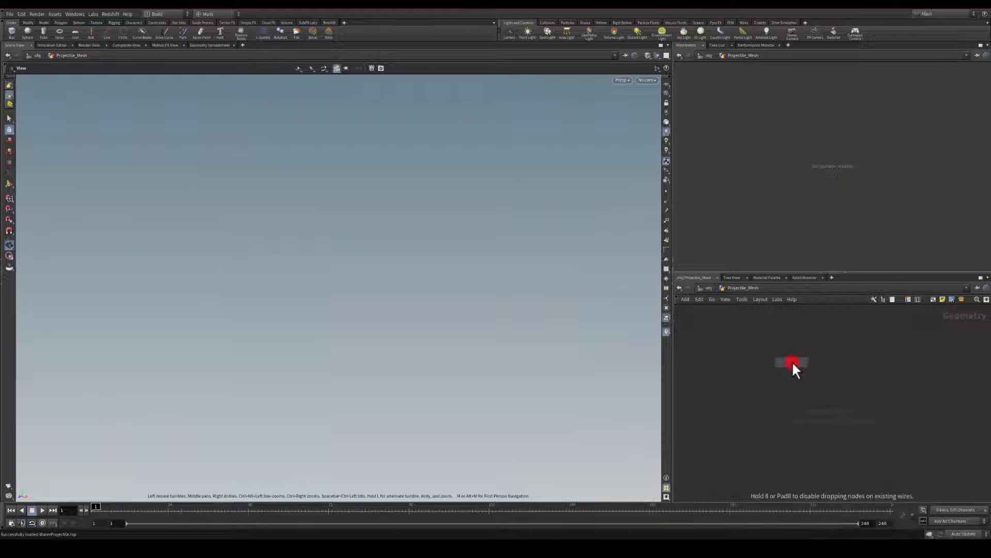
pyautogui.click(792, 361)
# Change the sphere's primitive type to Polygon and set its frequency to 15.
pyautogui.click(752, 78)
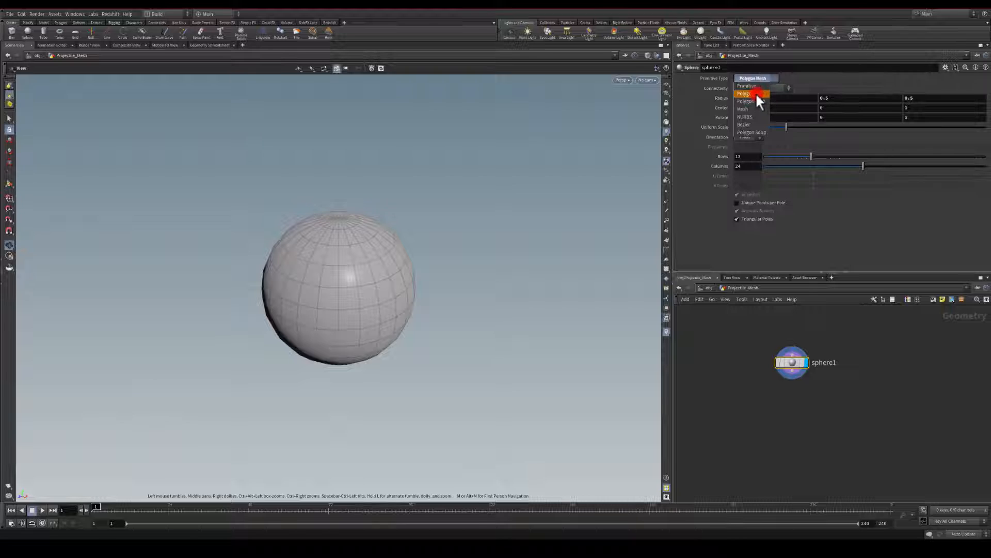
pyautogui.click(755, 92)
pyautogui.moveTo(746, 146); pyautogui.dragTo(707, 147)
pyautogui.write('15')
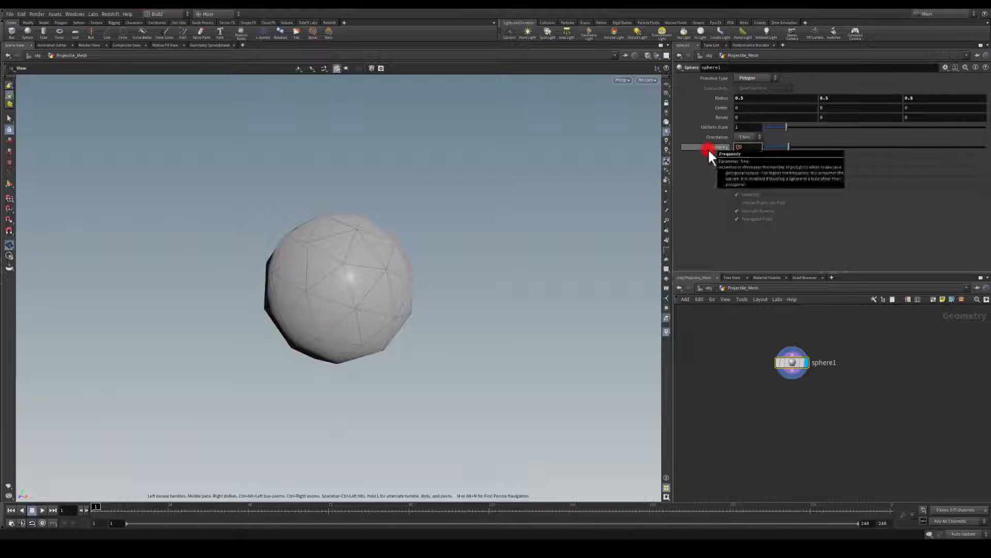
pyautogui.press('Return')
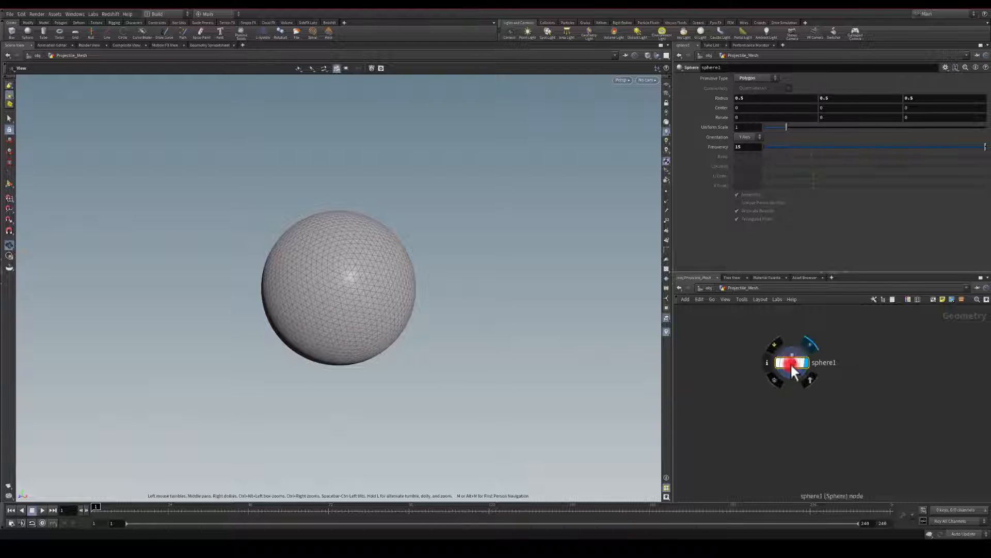
# Set the sphere's uniform scale to 1.5.
pyautogui.moveTo(791, 364); pyautogui.dragTo(792, 341)
pyautogui.moveTo(745, 129); pyautogui.dragTo(695, 125)
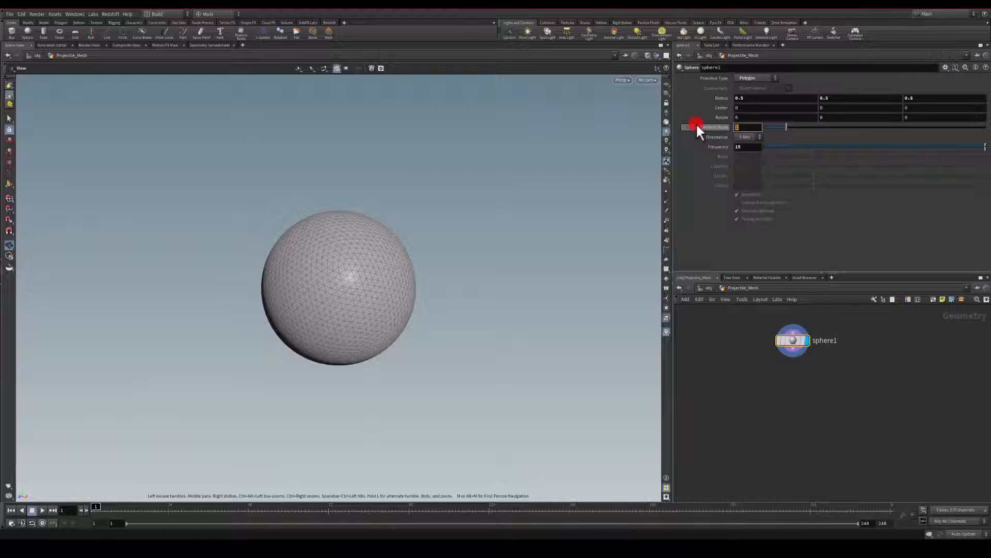
pyautogui.write('1.5')
pyautogui.press('Return')
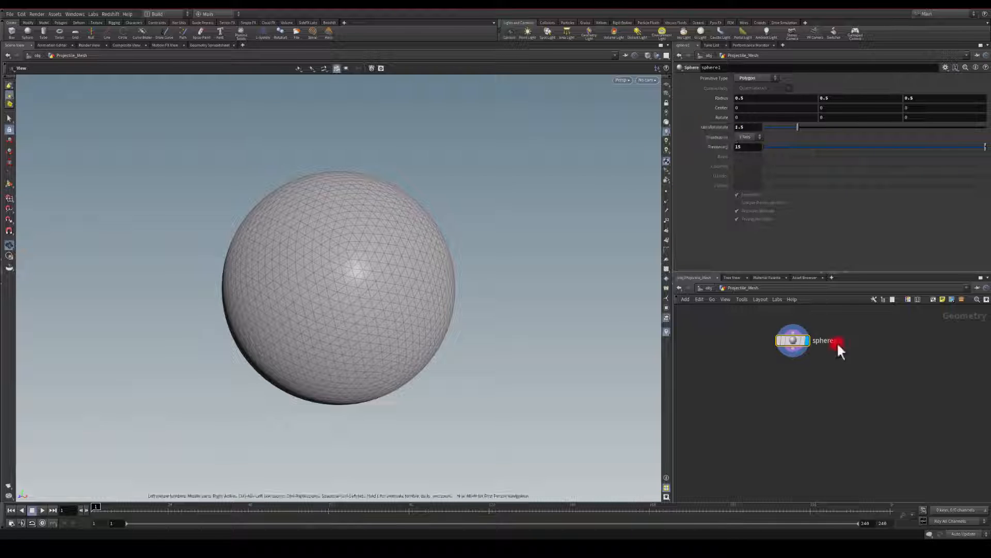
# Add a UV Project node wired to the sphere's output, aligned below it, and make it the displayed node.
pyautogui.click(793, 356)
pyautogui.press('Tab')
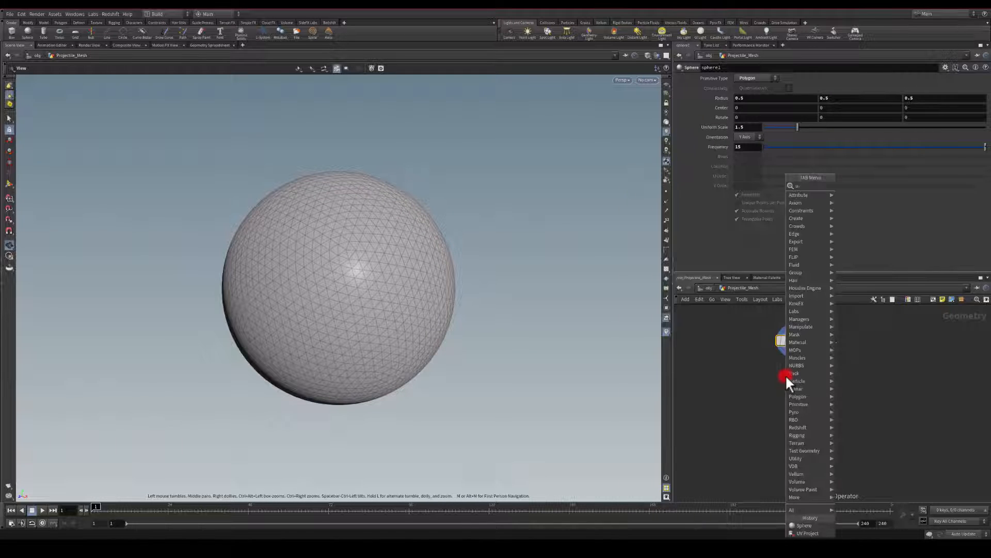
pyautogui.write('uvpro')
pyautogui.press('Return')
pyautogui.click(785, 374)
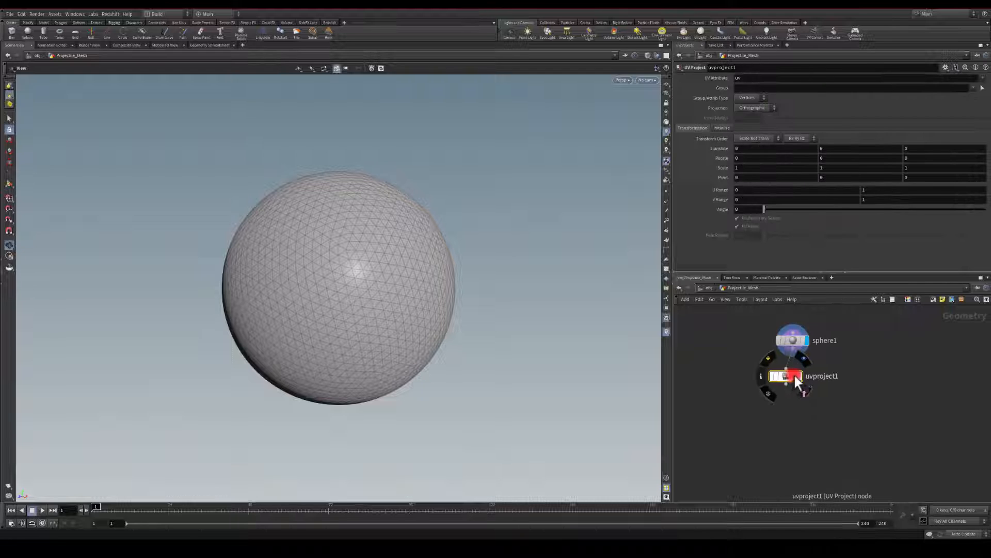
pyautogui.click(800, 376)
pyautogui.moveTo(791, 378); pyautogui.dragTo(794, 376)
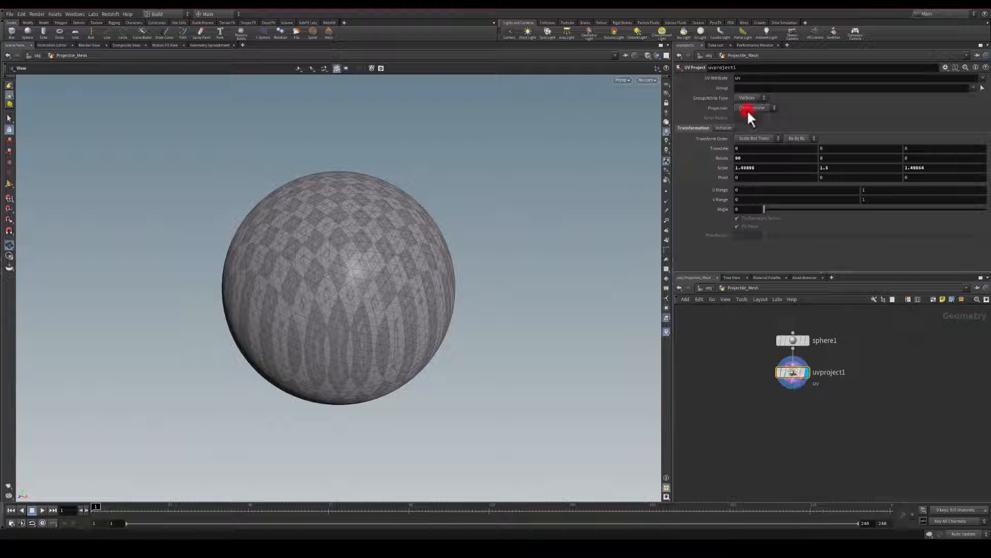
# Set the UV Project node's UV attribute to uv2 and its projection to Polar.
pyautogui.click(760, 83)
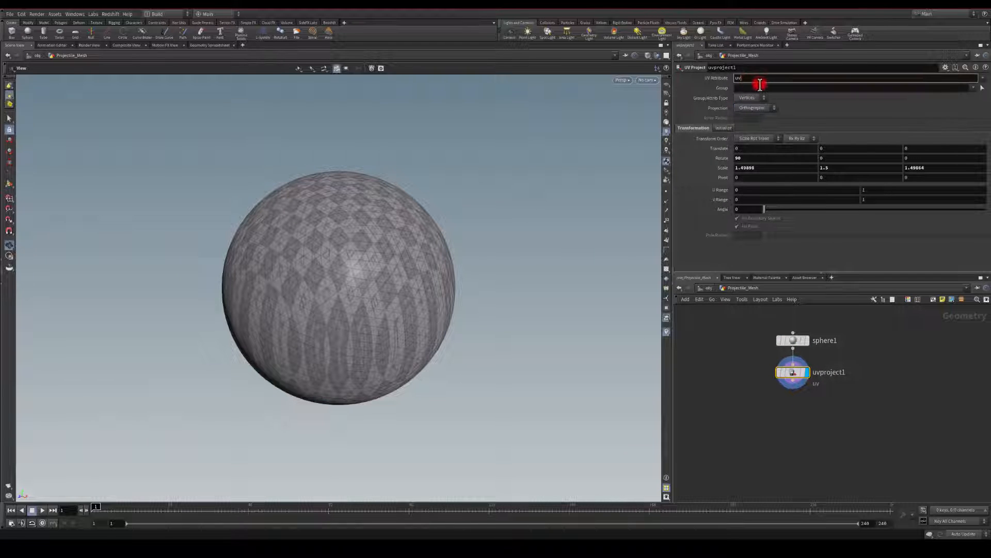
pyautogui.write('2')
pyautogui.press('Return')
pyautogui.click(743, 106)
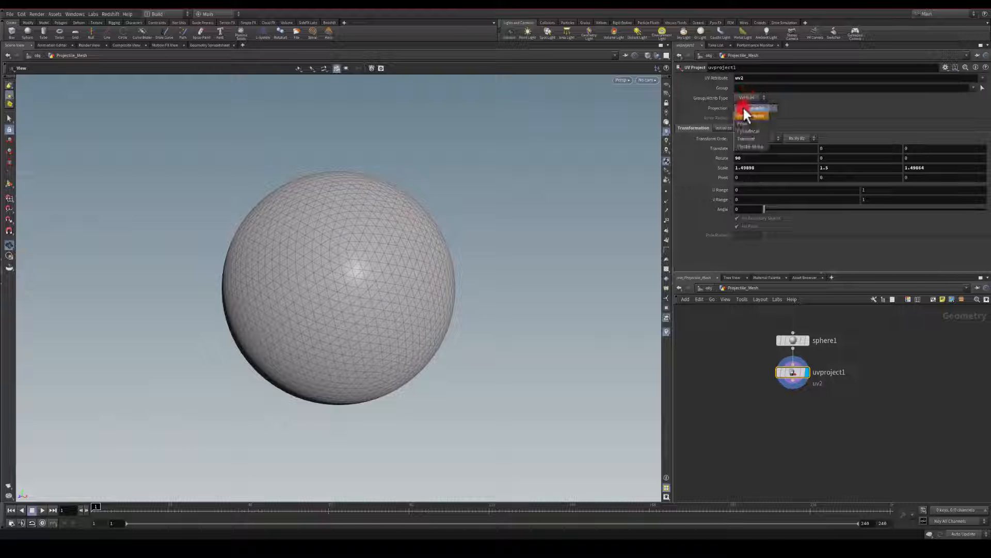
pyautogui.click(743, 124)
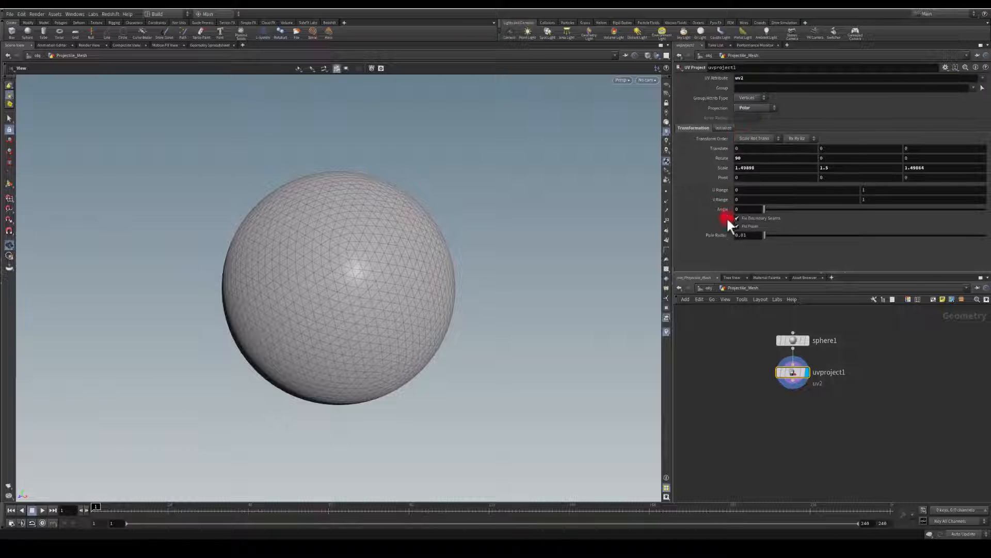
# Examine the uv2 layout in the UV viewport, then return to the perspective viewport.
pyautogui.click(622, 80)
pyautogui.moveTo(641, 96)
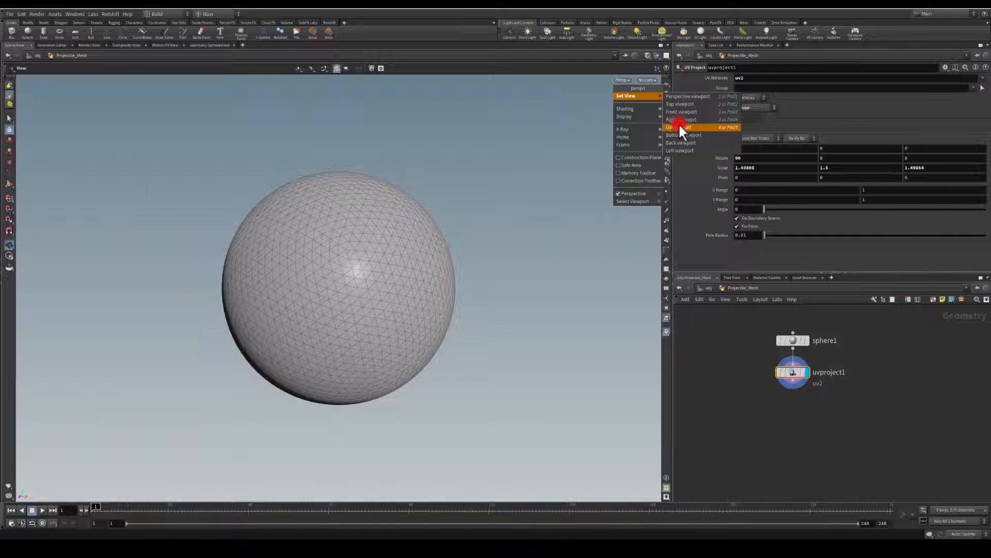
pyautogui.click(680, 127)
pyautogui.click(652, 80)
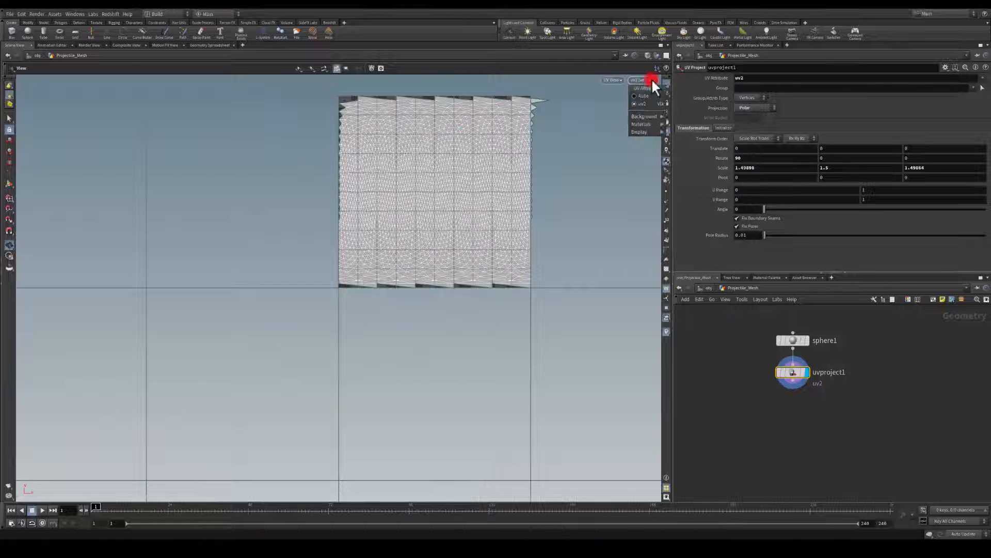
pyautogui.click(649, 81)
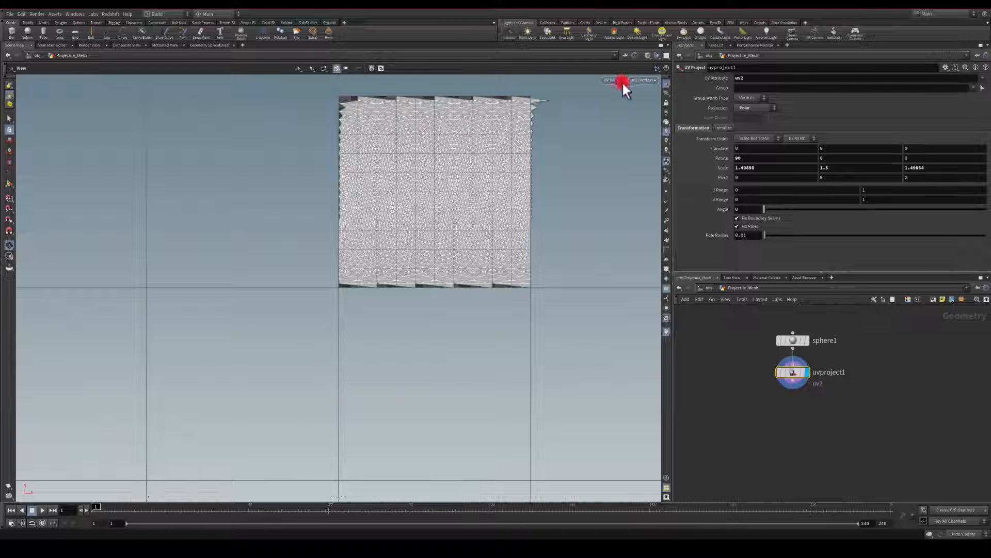
pyautogui.click(622, 82)
pyautogui.click(646, 95)
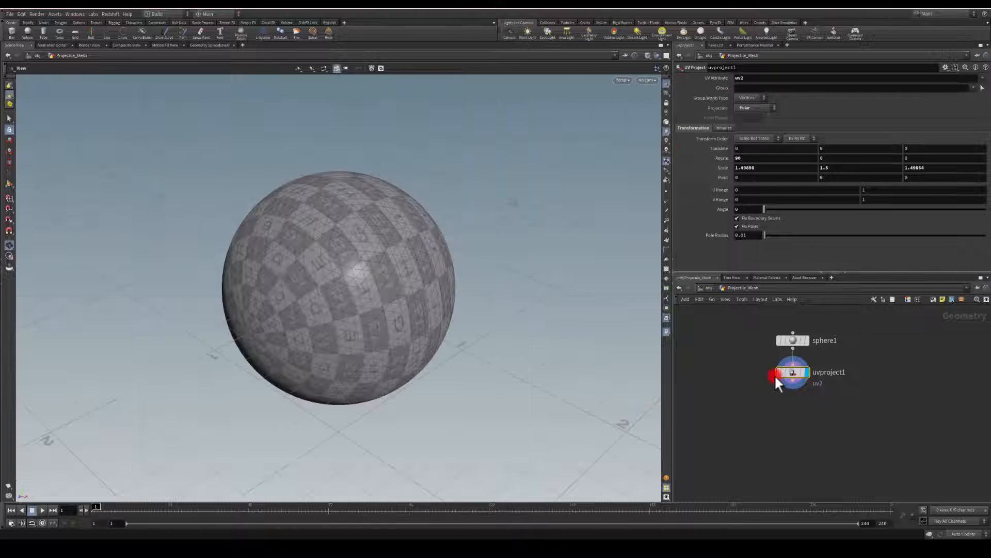
# Add a second UV Project node after the uv2 projection and make it the displayed node.
pyautogui.click(794, 393)
pyautogui.press('Tab')
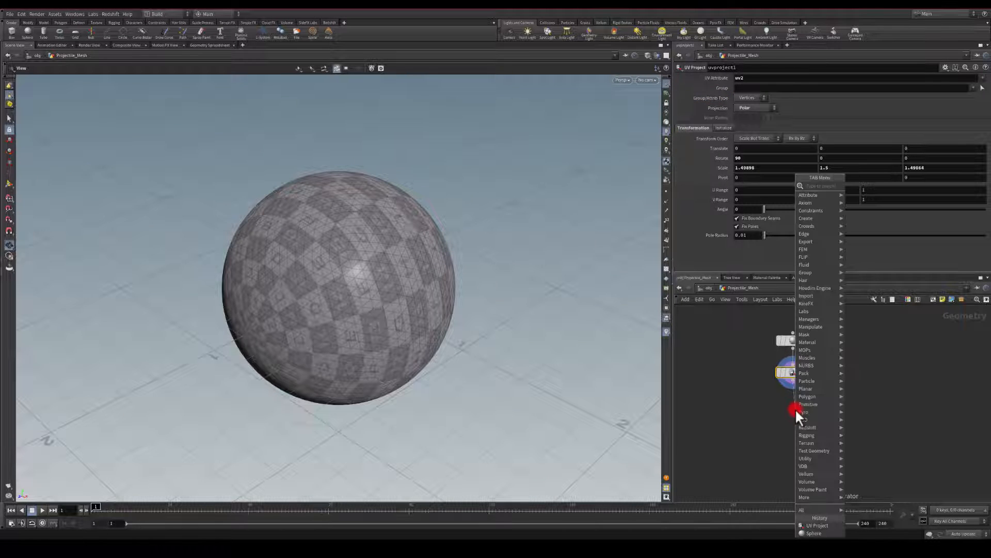
pyautogui.write('uvp')
pyautogui.press('Return')
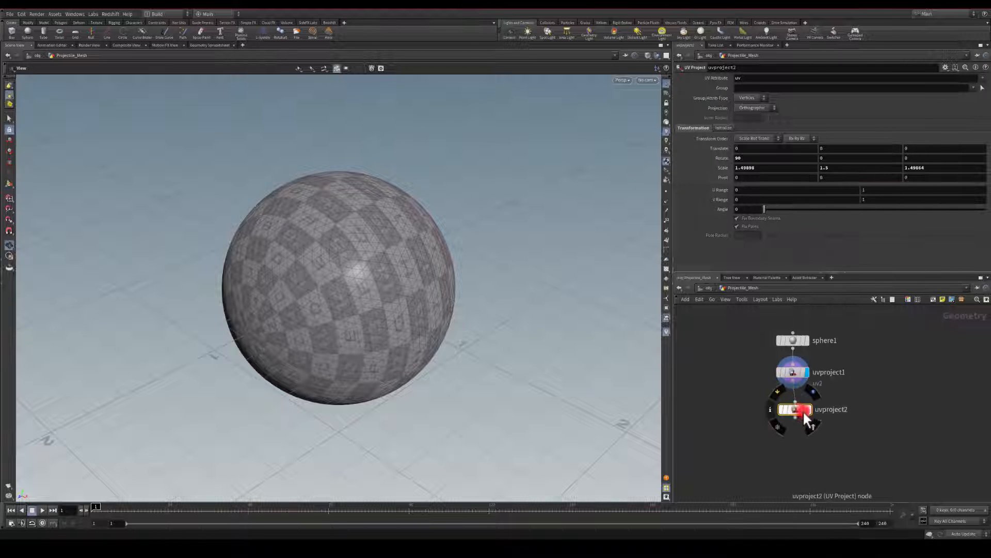
pyautogui.click(808, 410)
# Keep the second UV projection Orthographic and initialize it with the To ZX Plane method.
pyautogui.click(744, 107)
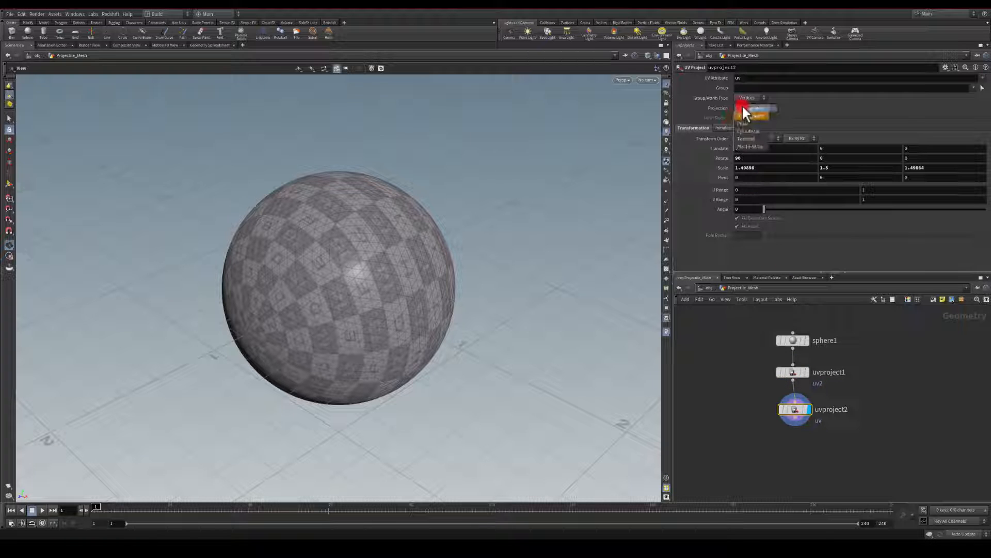
pyautogui.click(743, 108)
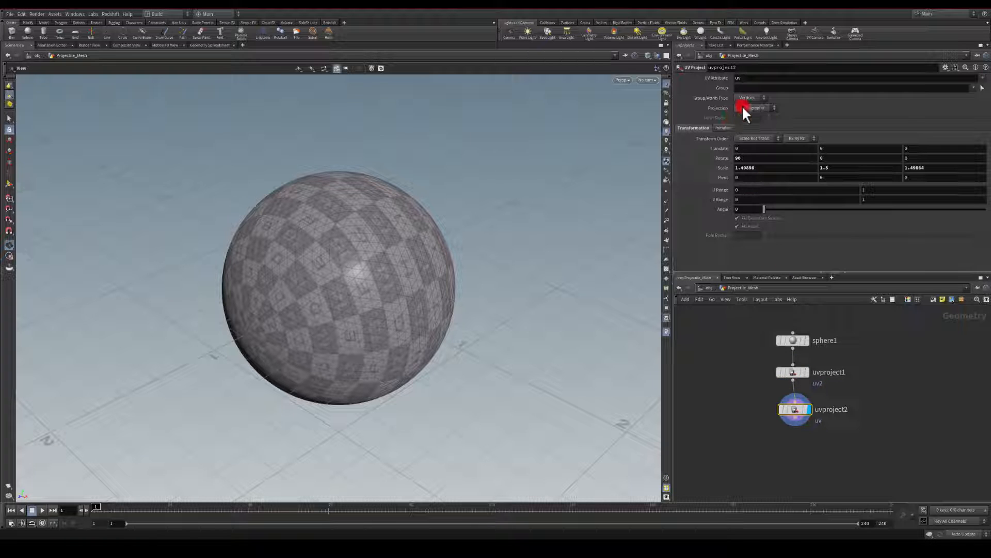
pyautogui.click(723, 128)
pyautogui.click(754, 138)
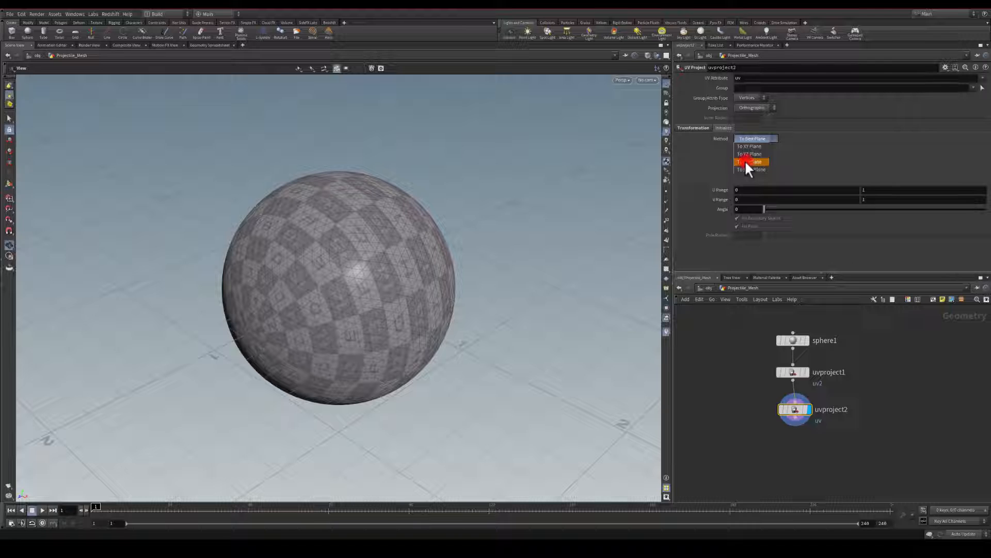
pyautogui.click(744, 162)
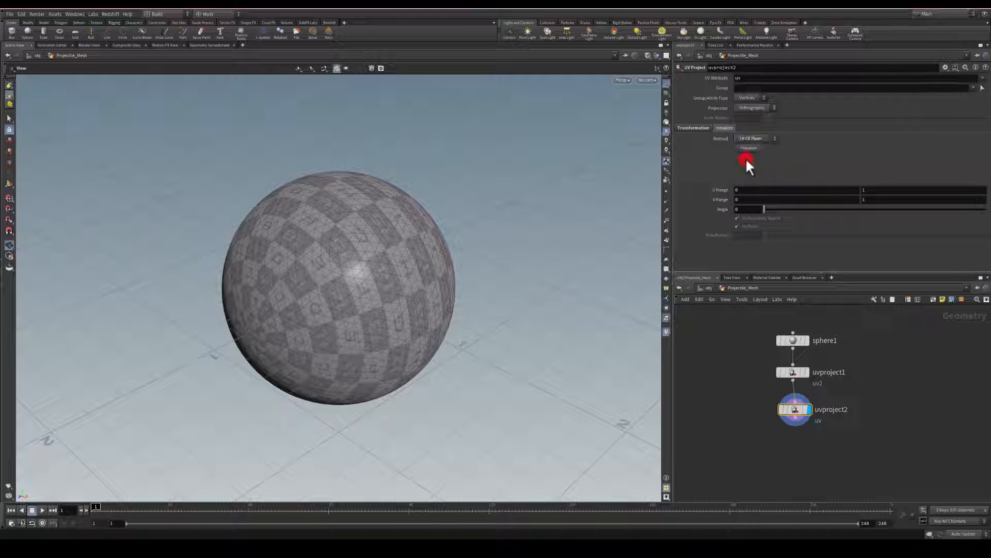
pyautogui.click(748, 148)
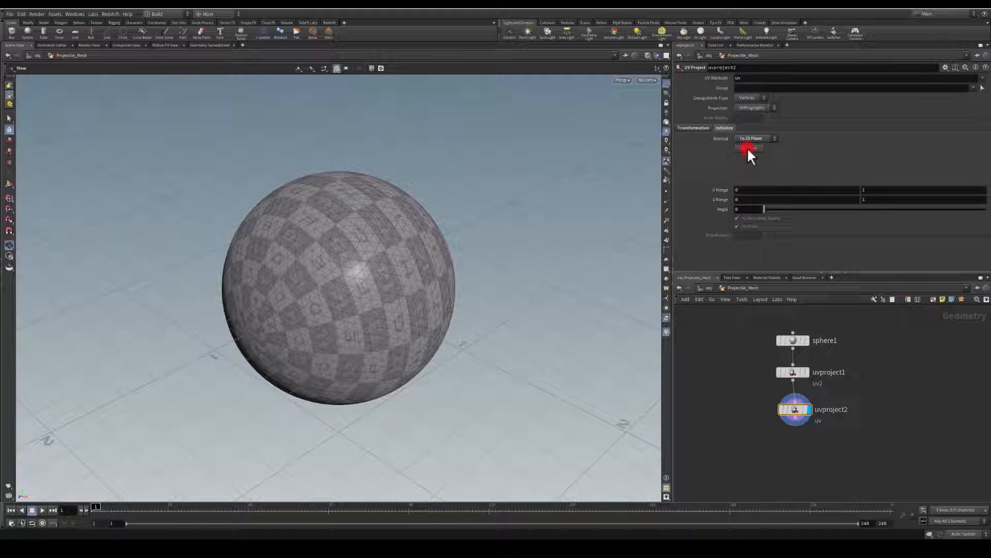
# Examine the uv attribute's layout in the UV viewport, then return to the perspective viewport.
pyautogui.click(645, 82)
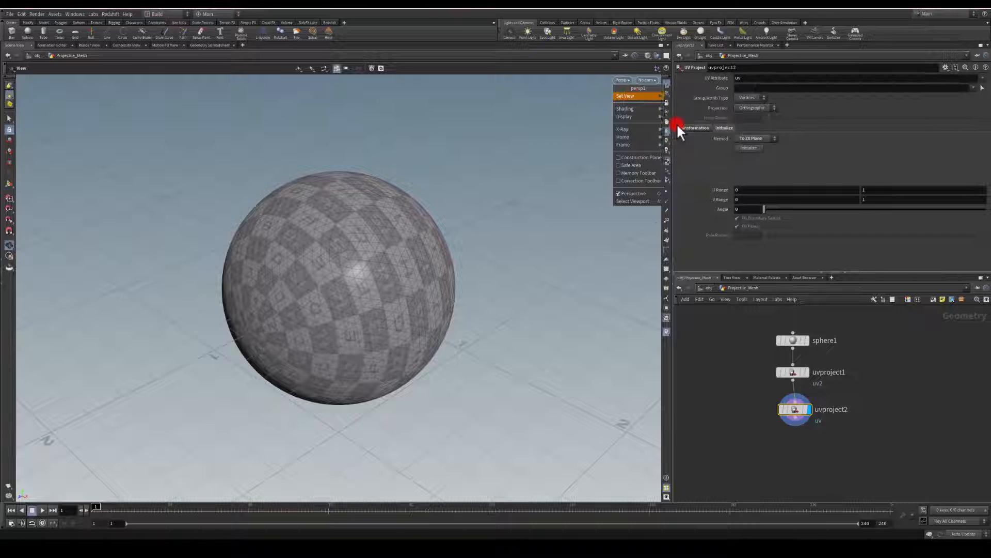
pyautogui.click(676, 123)
pyautogui.click(643, 80)
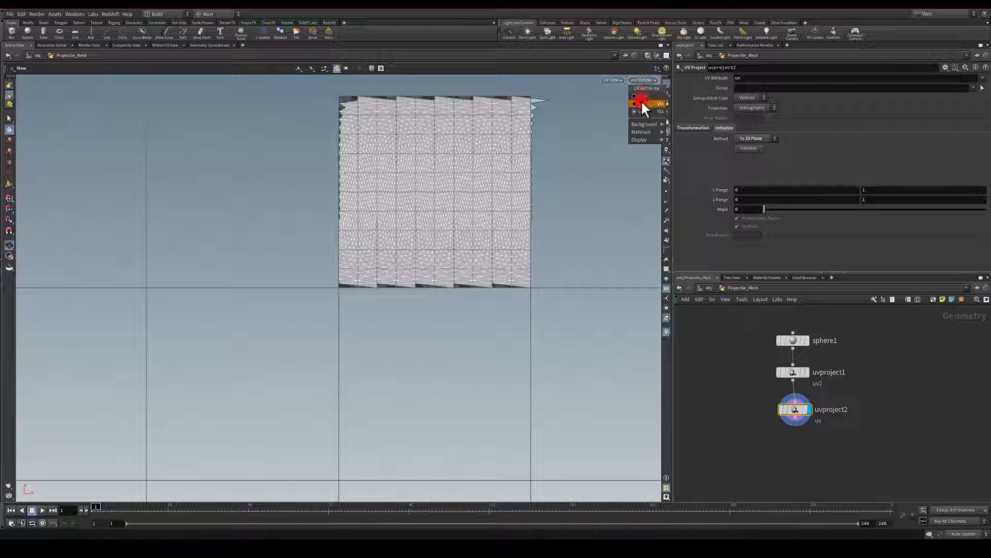
pyautogui.click(643, 104)
pyautogui.click(613, 81)
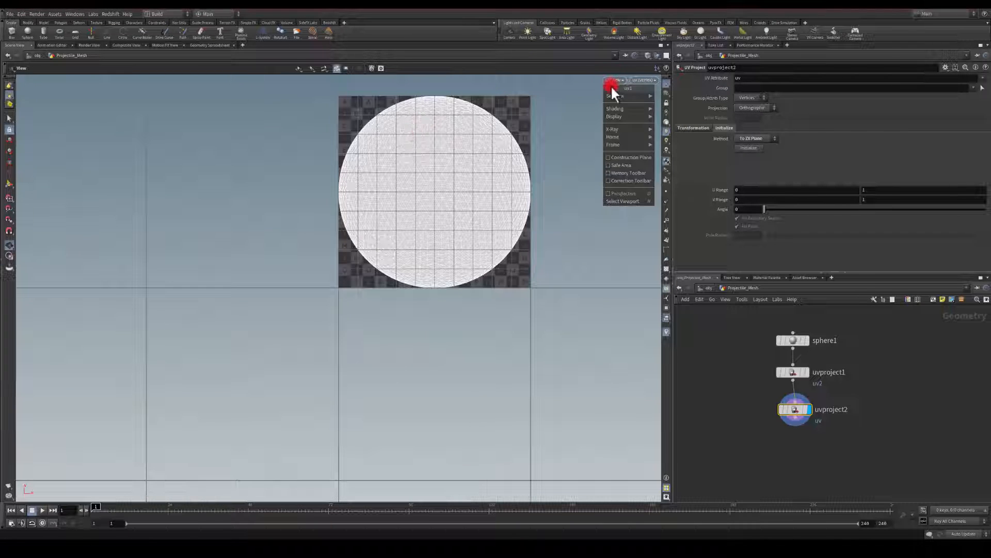
pyautogui.moveTo(619, 96)
pyautogui.click(681, 97)
# Add a Normal node after the second UV Project node, display it, and set its cusp angle to 180.
pyautogui.moveTo(734, 397); pyautogui.dragTo(722, 360, button='middle')
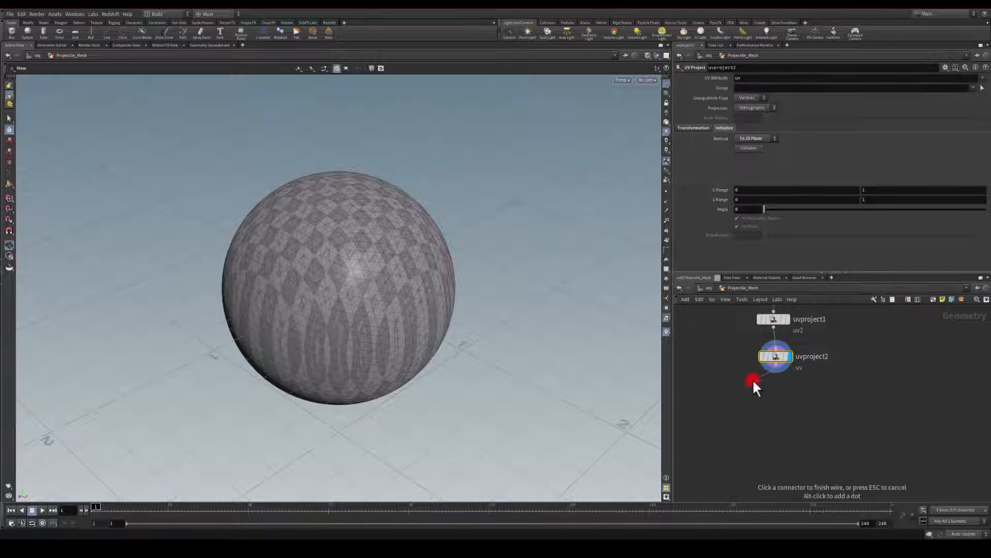
pyautogui.press('Tab')
pyautogui.write('norma')
pyautogui.press('Return')
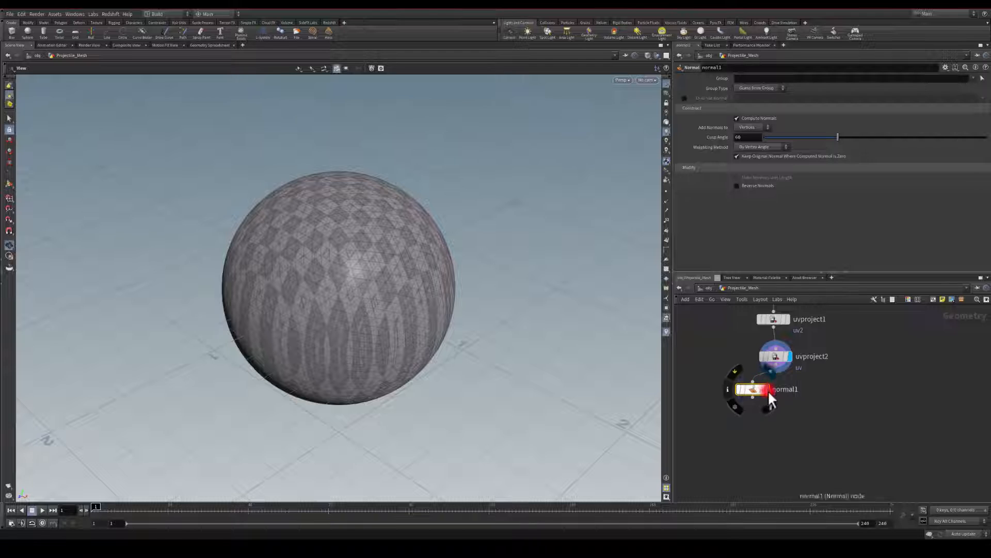
pyautogui.click(768, 391)
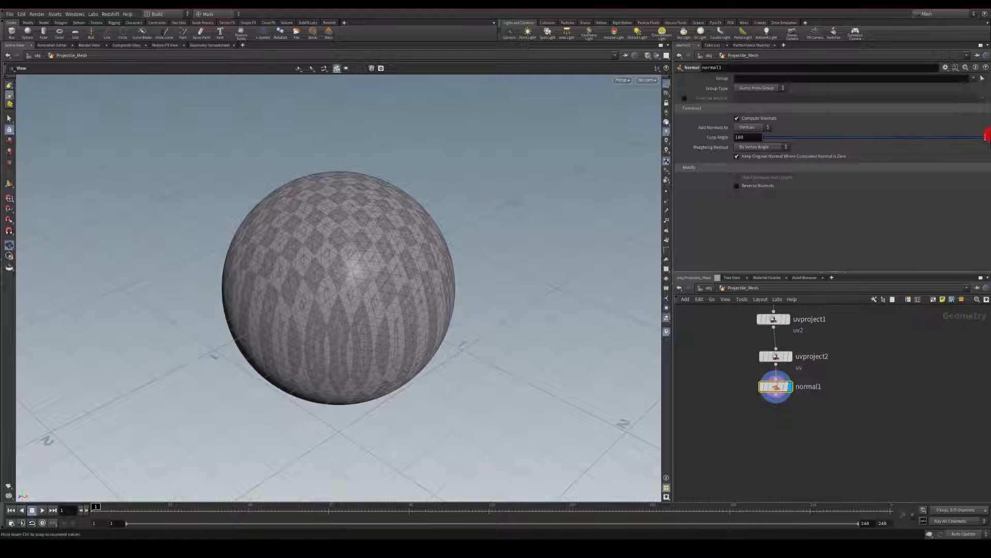
# Add a Labs Color Gradient node after the Normal node and make it the displayed node.
pyautogui.click(777, 400)
pyautogui.click(770, 429)
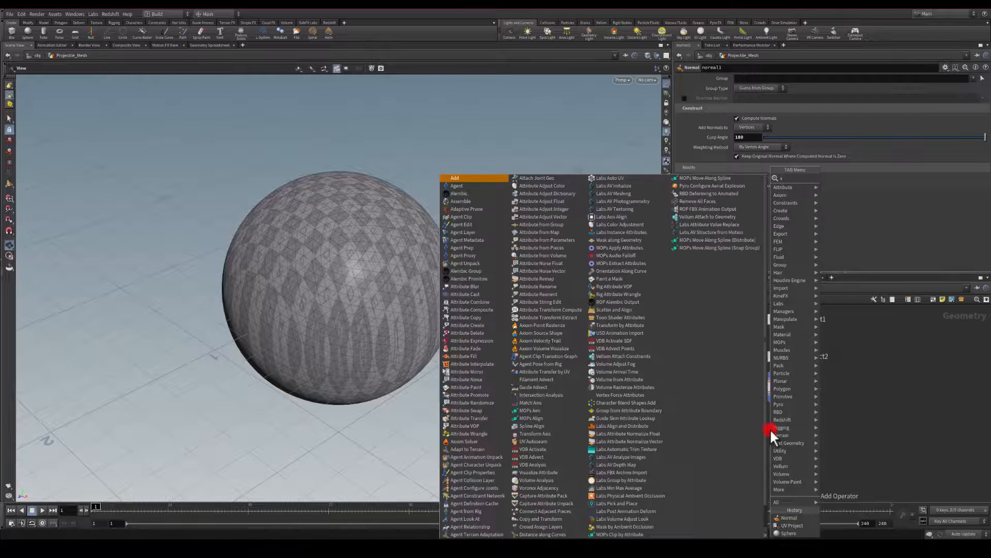
pyautogui.write('gradi')
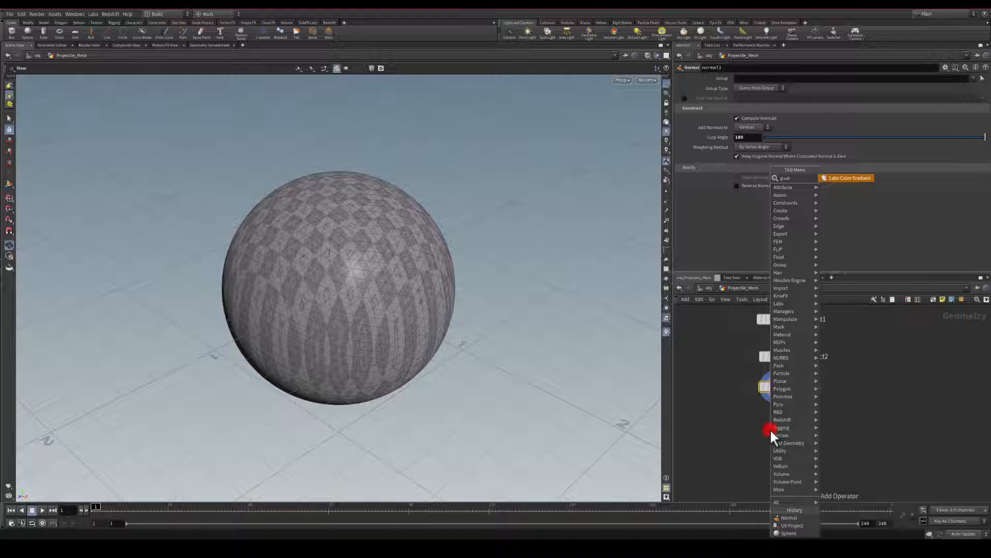
pyautogui.press('Return')
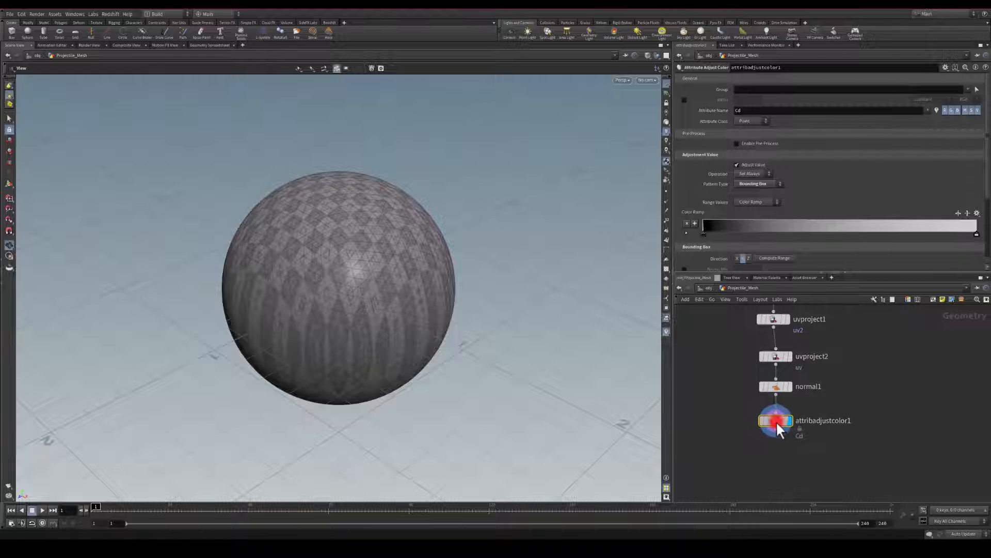
# Set the color gradient's bounding box direction to Z and reverse its color ramp.
pyautogui.scroll(-1, 752, 208)
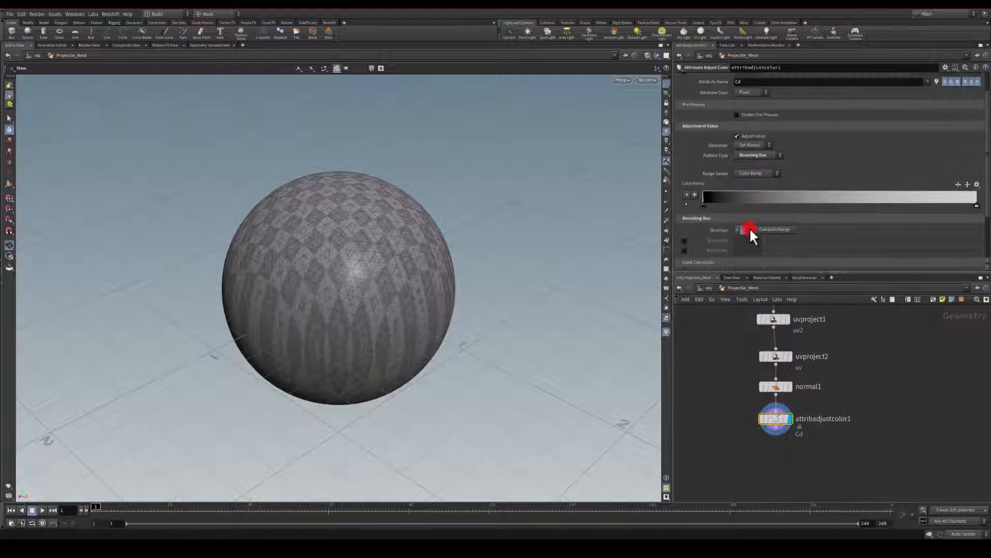
pyautogui.click(748, 229)
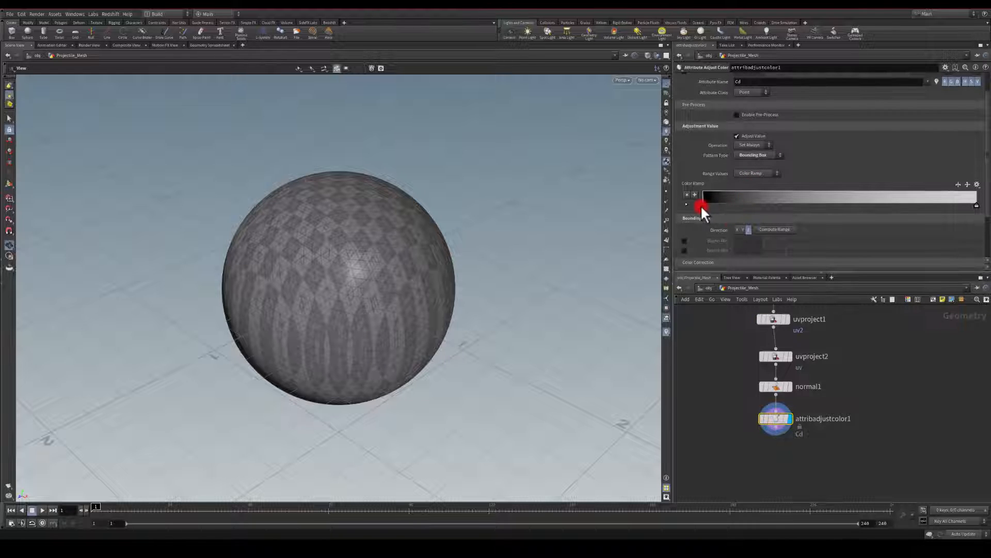
pyautogui.click(957, 185)
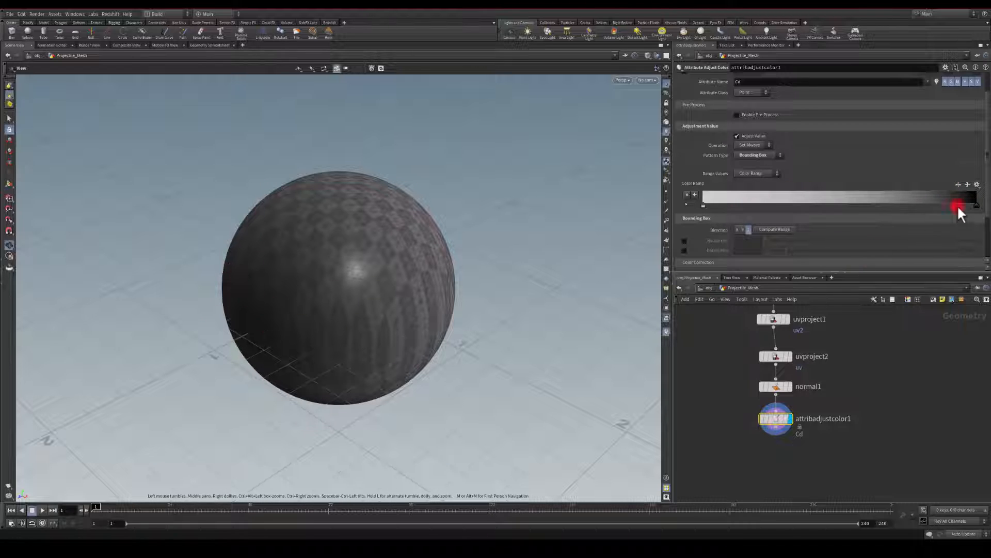
# Move the color ramp's black point to position 0.9 and check the gradient around the sphere.
pyautogui.moveTo(978, 211); pyautogui.dragTo(973, 212)
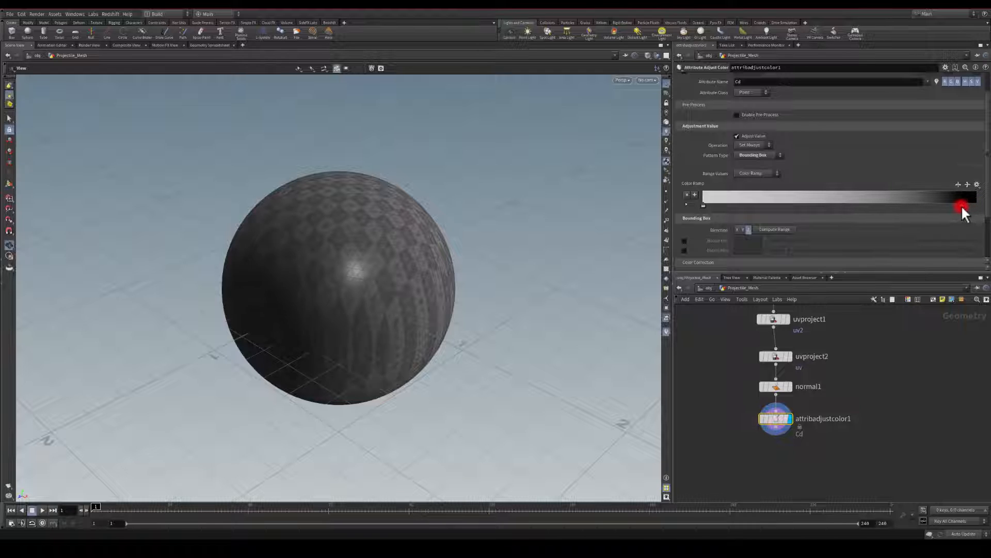
pyautogui.click(687, 204)
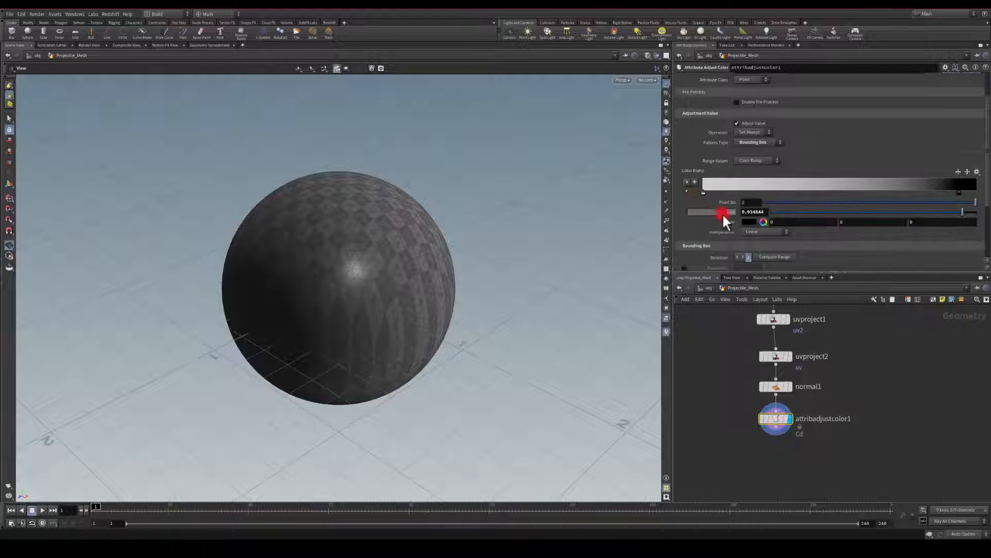
pyautogui.moveTo(765, 212); pyautogui.dragTo(679, 207)
pyautogui.write('19')
pyautogui.press('Return')
pyautogui.moveTo(288, 283)
pyautogui.mouseDown()
pyautogui.moveTo(335, 256)
pyautogui.moveTo(219, 231)
pyautogui.moveTo(192, 288)
pyautogui.moveTo(312, 312)
pyautogui.moveTo(317, 272)
pyautogui.moveTo(299, 319)
pyautogui.moveTo(214, 309)
pyautogui.mouseUp()
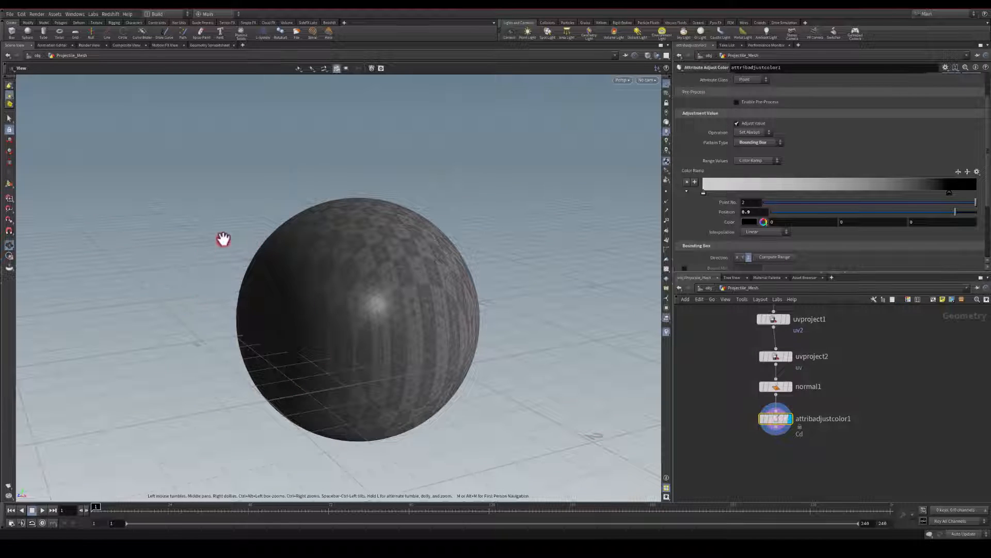
pyautogui.moveTo(203, 283); pyautogui.dragTo(203, 269)
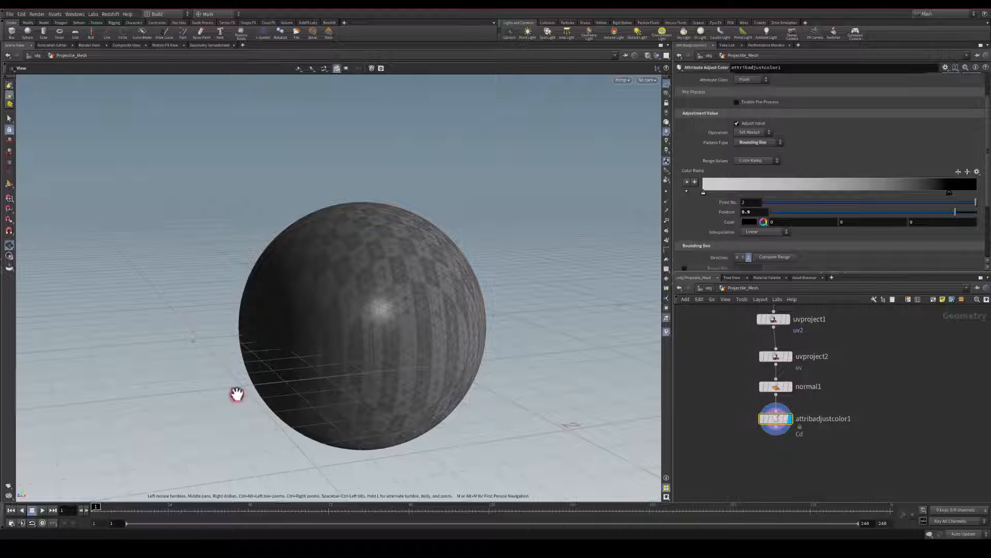
pyautogui.moveTo(237, 292); pyautogui.dragTo(338, 298)
# Add a Transform node after the color gradient node and make it the displayed node.
pyautogui.moveTo(772, 434); pyautogui.dragTo(781, 381, button='middle')
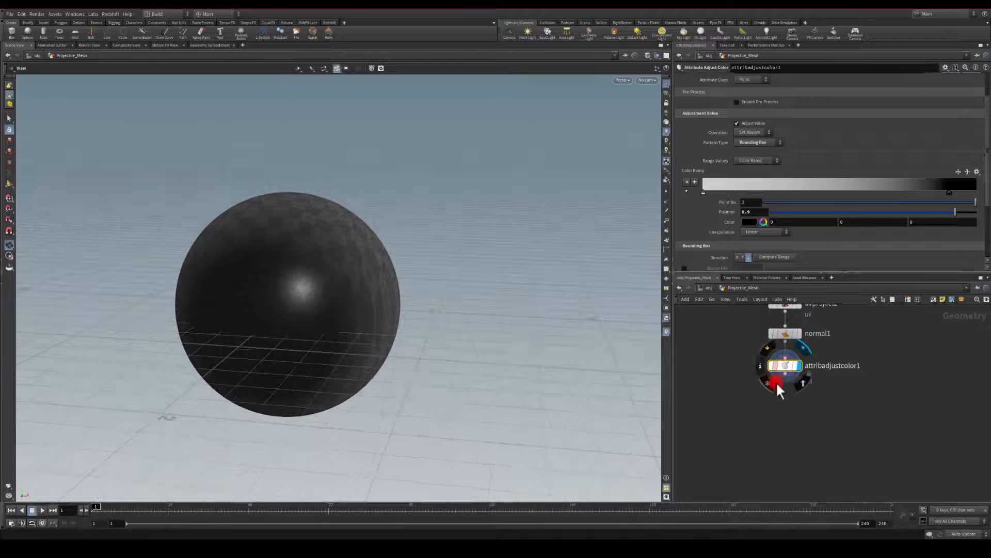
pyautogui.press('Tab')
pyautogui.write('tr')
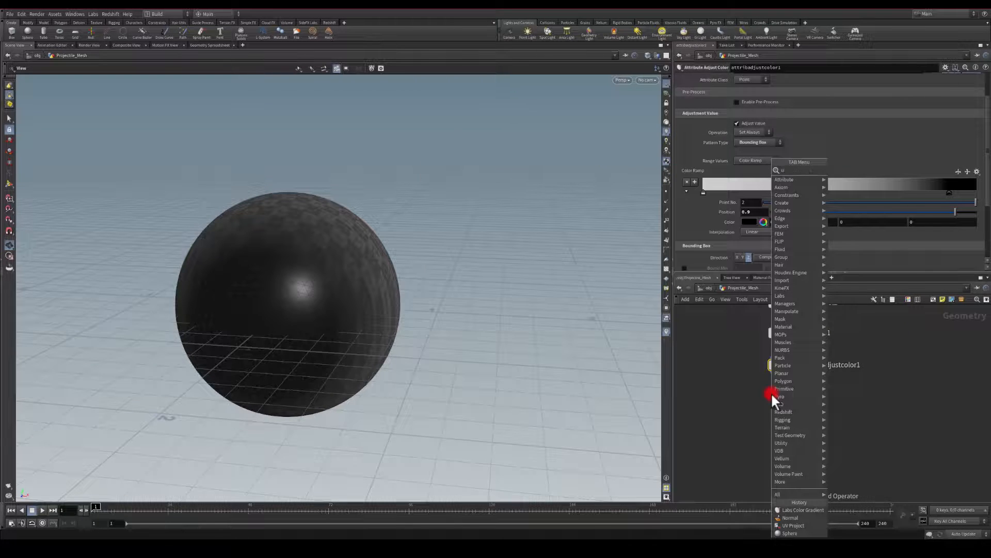
pyautogui.write('as')
pyautogui.press('BackSpace')
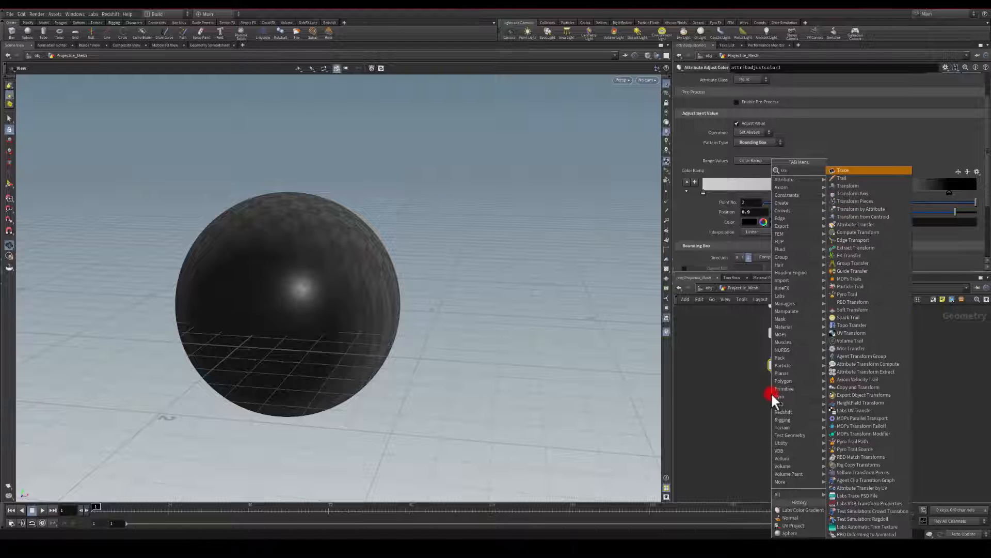
pyautogui.press('Down')
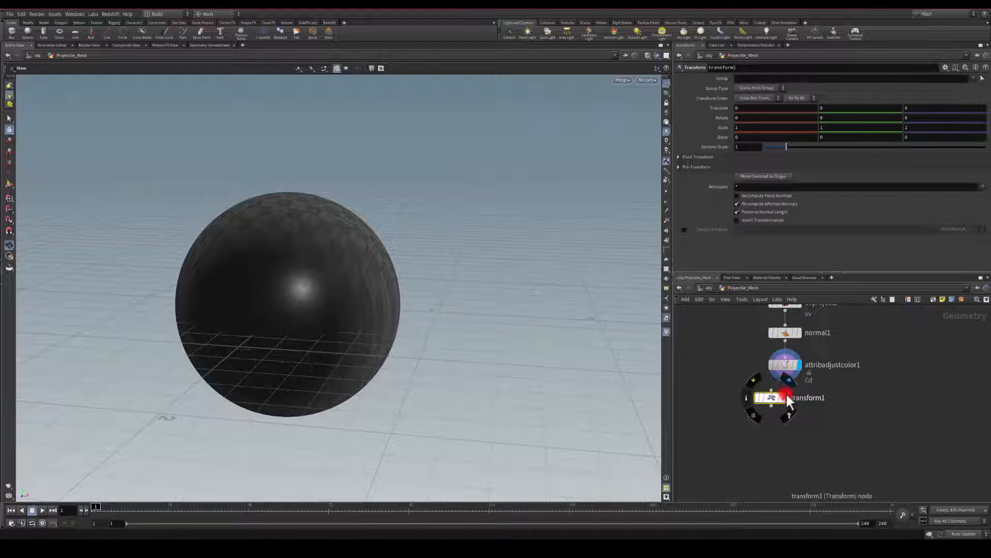
pyautogui.click(787, 396)
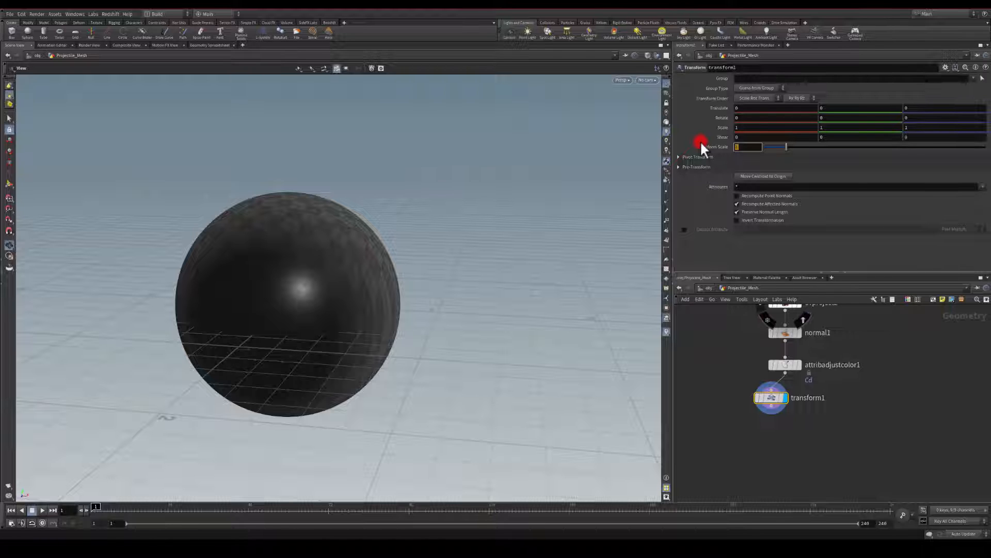
# Set the Transform node's uniform scale to 100 and frame the enlarged sphere.
pyautogui.write('100')
pyautogui.press('Return')
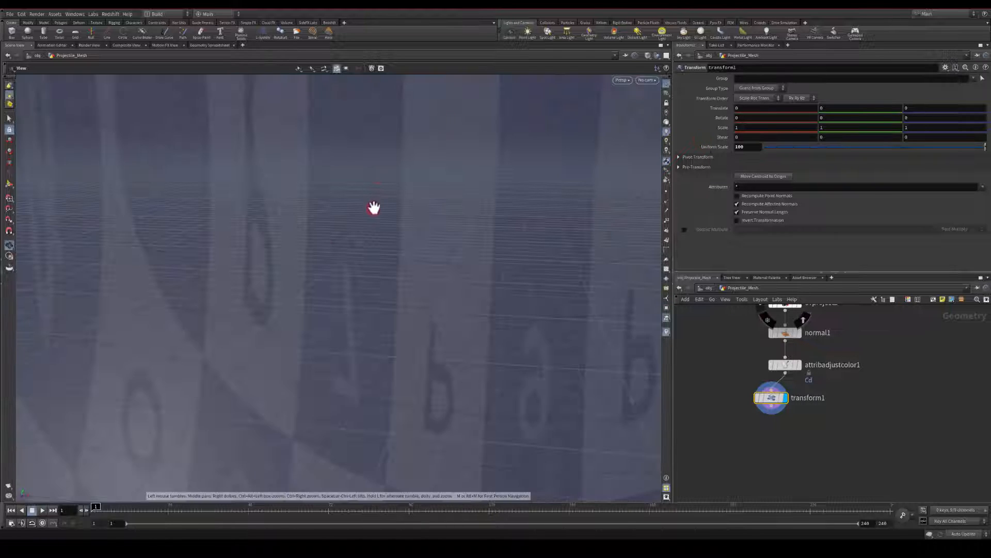
pyautogui.hotkey('space', 'f')
pyautogui.moveTo(435, 252); pyautogui.dragTo(397, 268)
pyautogui.scroll(-3, 412, 325)
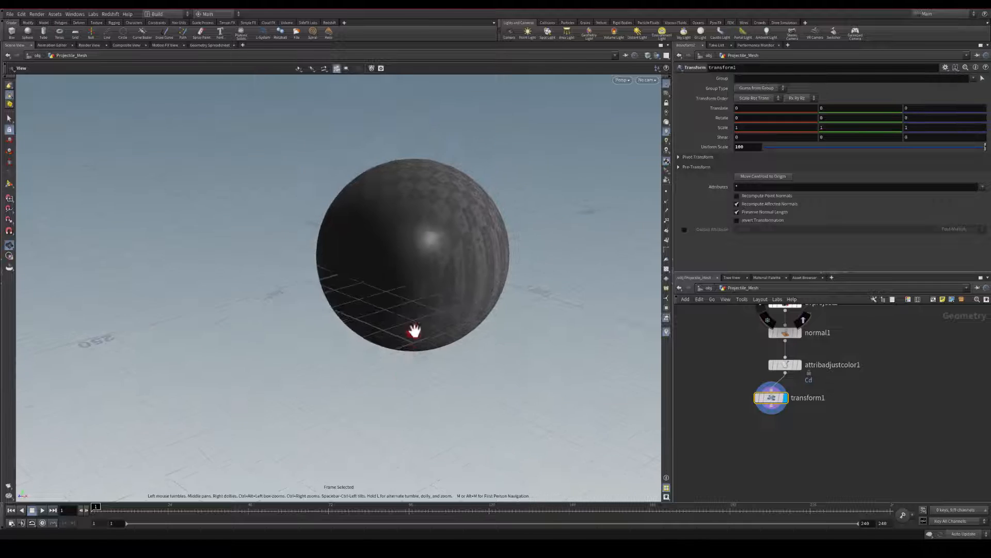
pyautogui.moveTo(413, 331); pyautogui.dragTo(382, 268)
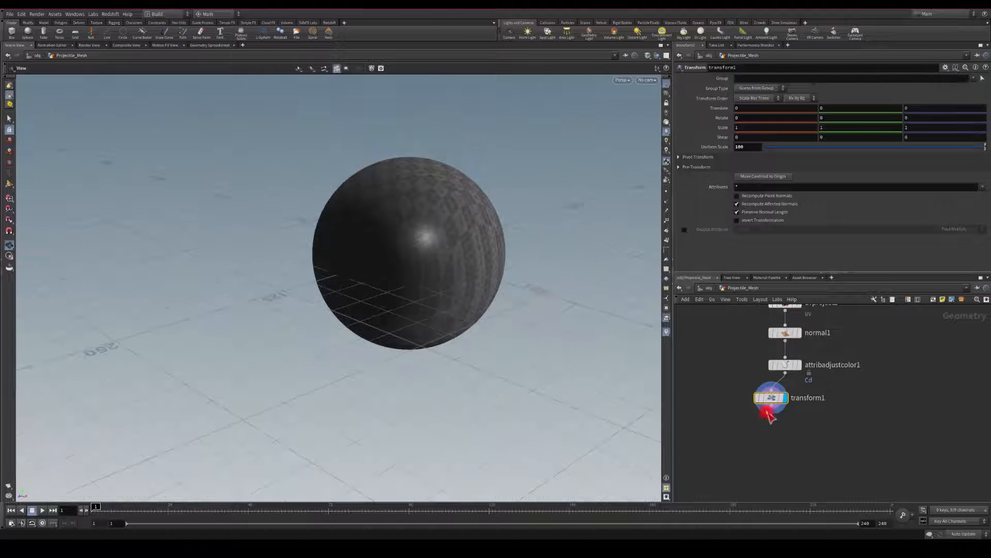
# Add a Null node after the Transform node, rename it EXPORT, and display it.
pyautogui.moveTo(769, 414); pyautogui.dragTo(760, 436)
pyautogui.write('null')
pyautogui.press('Return')
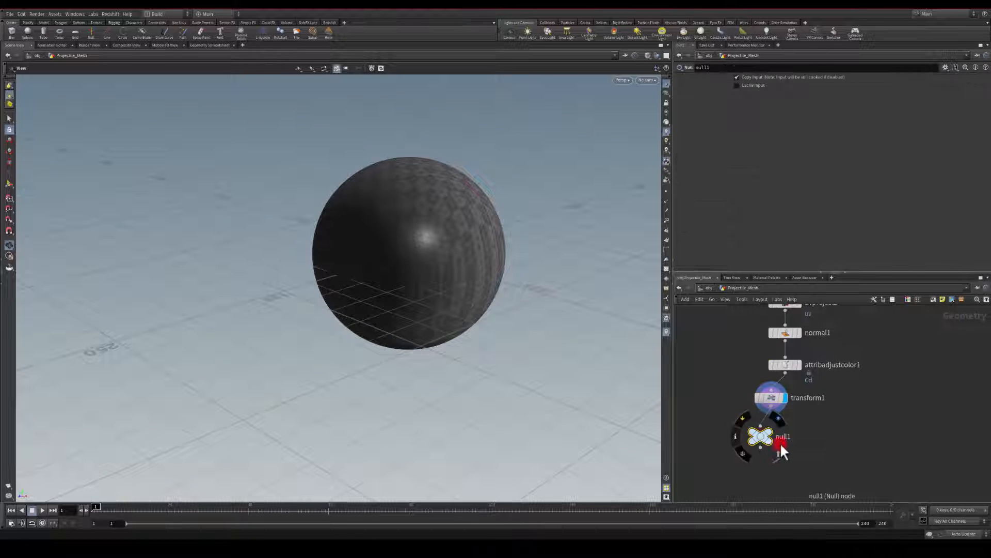
pyautogui.doubleClick(782, 438)
pyautogui.write('EXPORT')
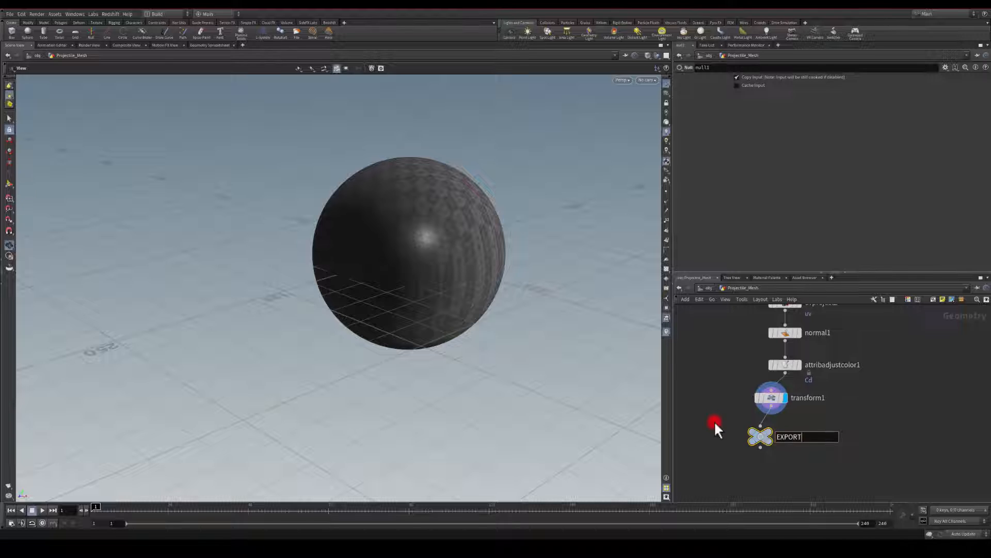
pyautogui.press('Return')
pyautogui.click(770, 433)
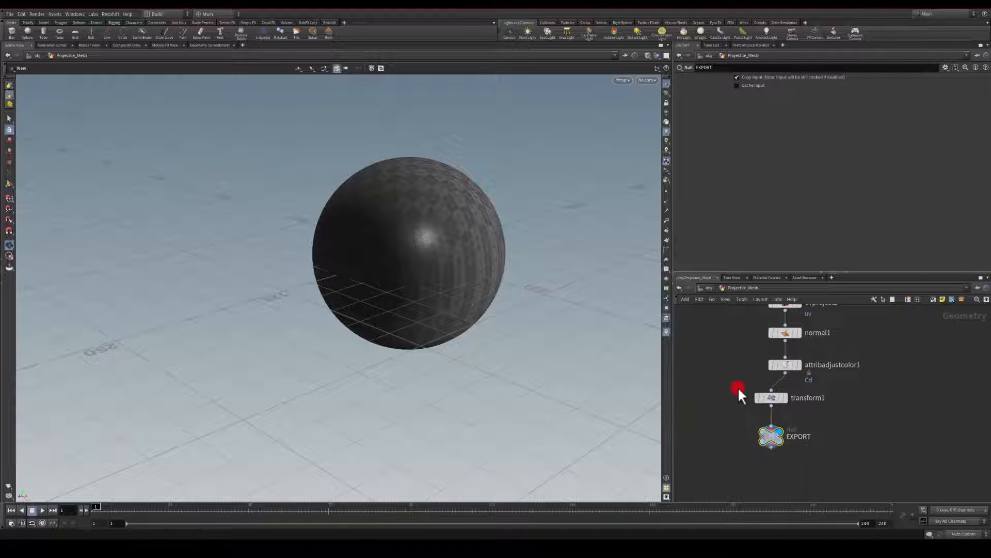
# Select the whole node chain from the sphere to EXPORT and lay it out neatly.
pyautogui.scroll(-5, 735, 386)
pyautogui.moveTo(721, 336); pyautogui.dragTo(810, 479)
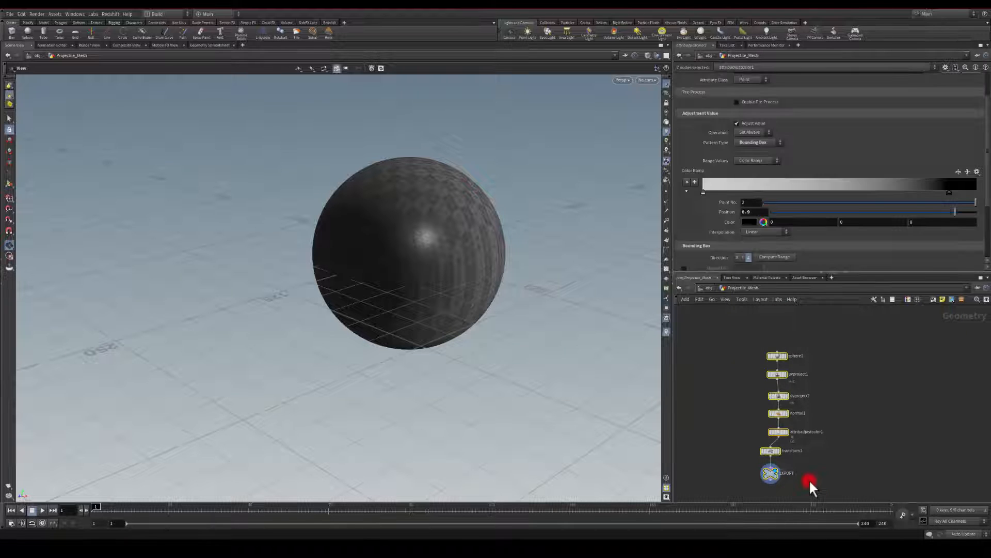
pyautogui.press('l')
pyautogui.click(754, 377)
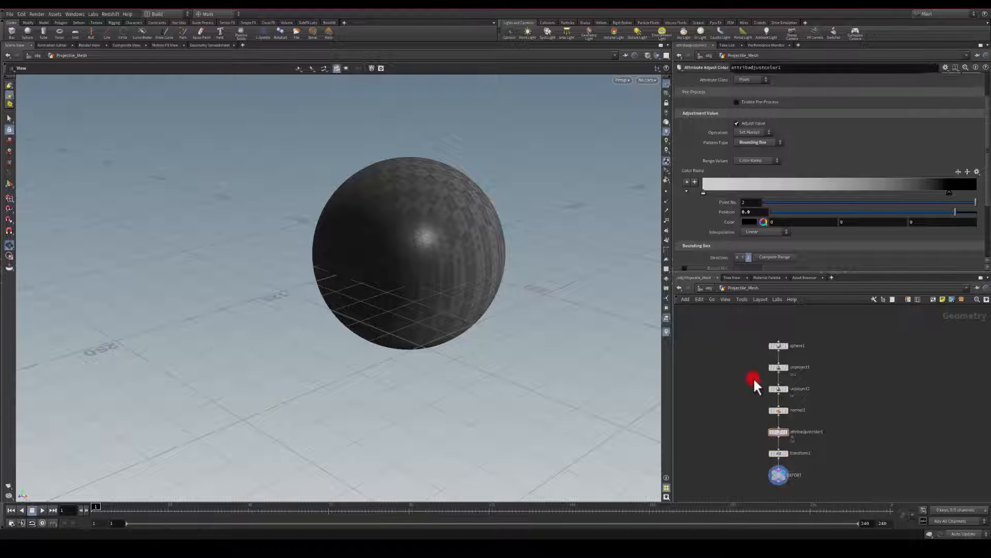
pyautogui.moveTo(726, 424); pyautogui.dragTo(740, 408, button='middle')
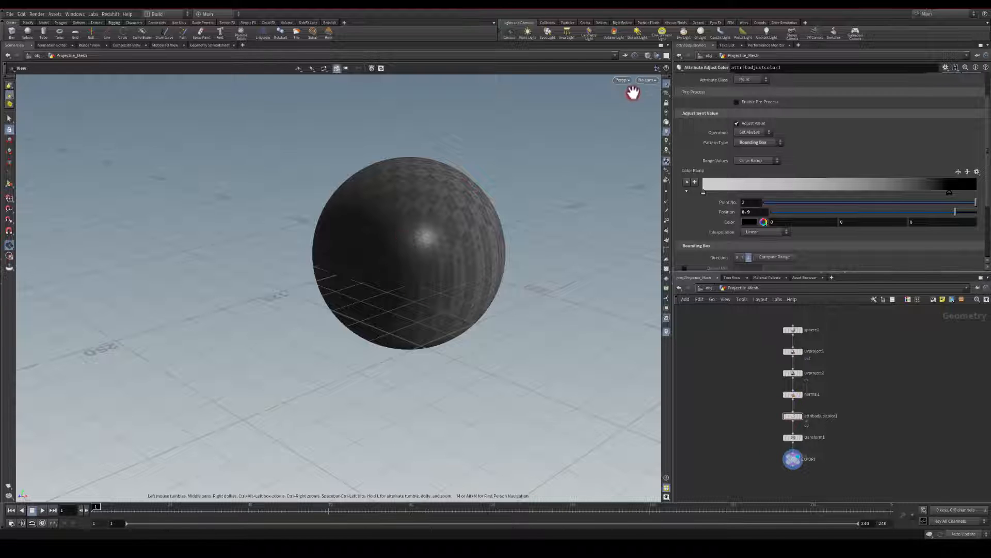
# Examine the uv and uv2 layouts in the UV viewport, then return to the perspective viewport.
pyautogui.click(622, 80)
pyautogui.moveTo(636, 96)
pyautogui.click(674, 125)
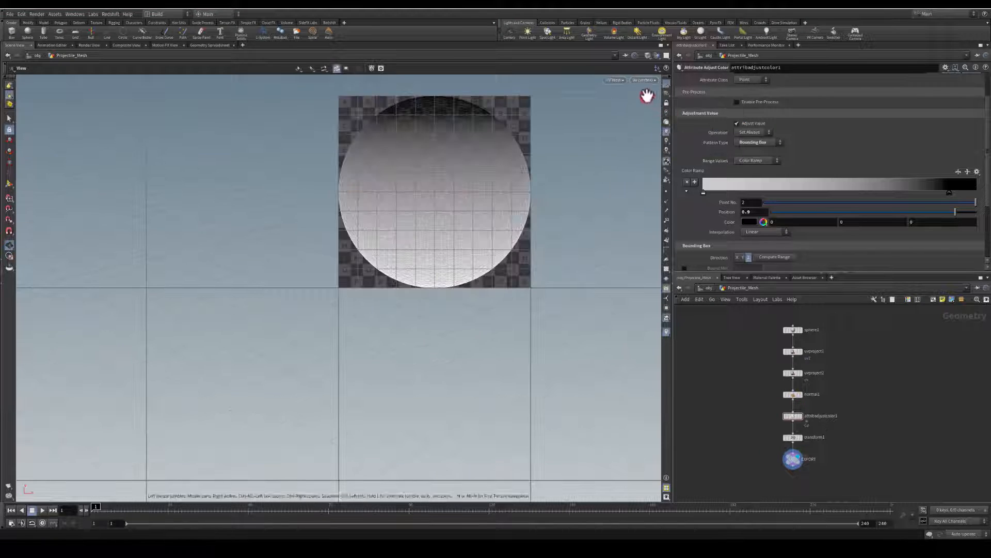
pyautogui.click(645, 80)
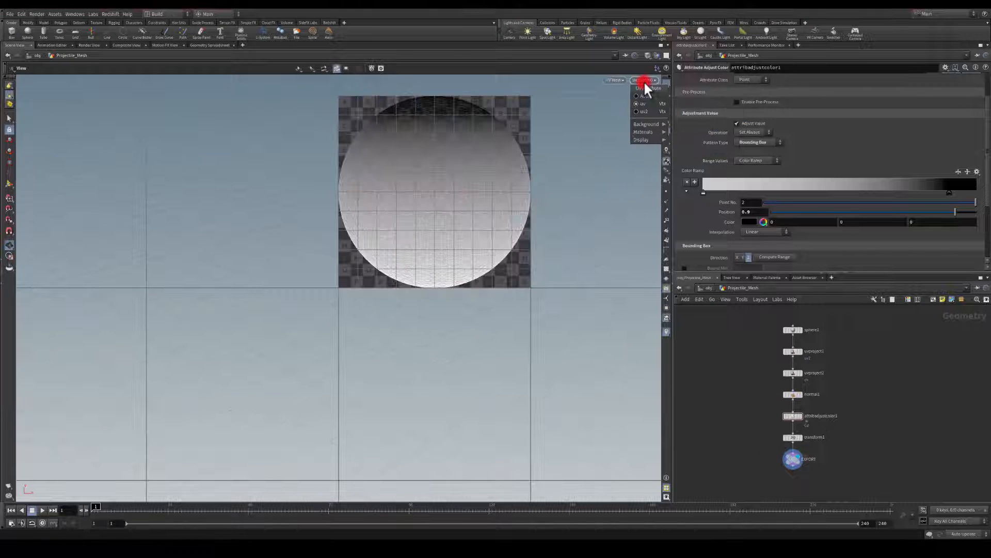
pyautogui.click(640, 110)
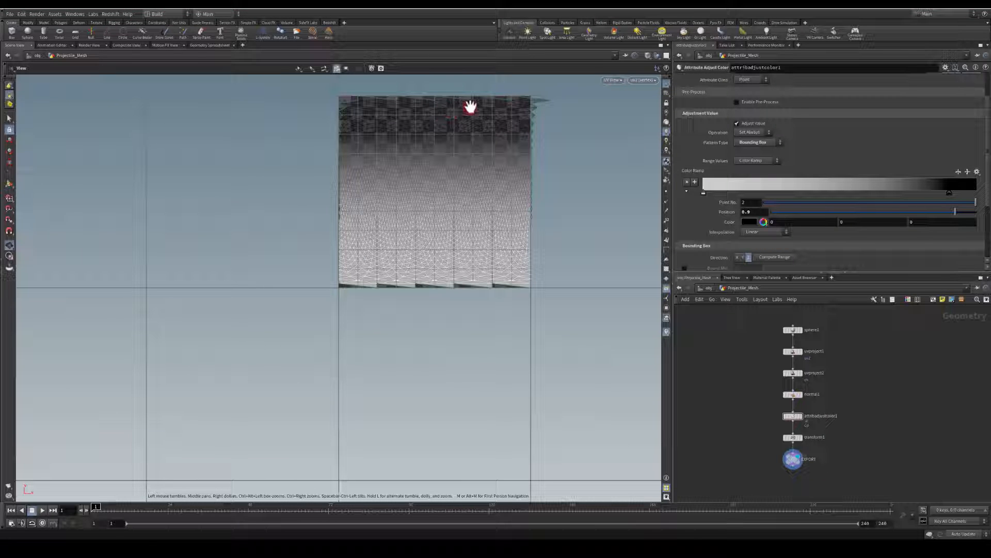
pyautogui.click(611, 80)
pyautogui.moveTo(632, 95)
pyautogui.click(708, 96)
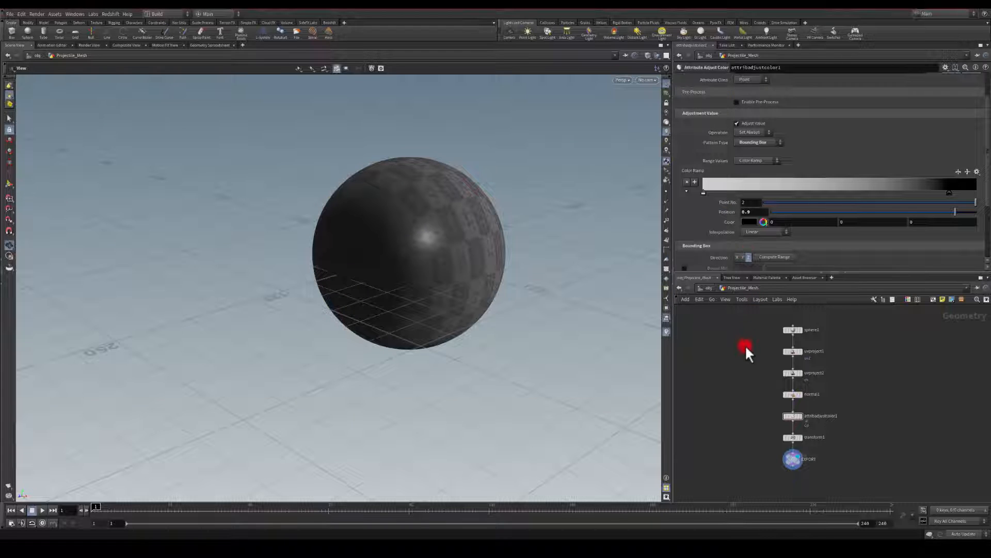
# Go back up to the object level and hide the Projectile_Mesh object.
pyautogui.press('u')
pyautogui.click(796, 367)
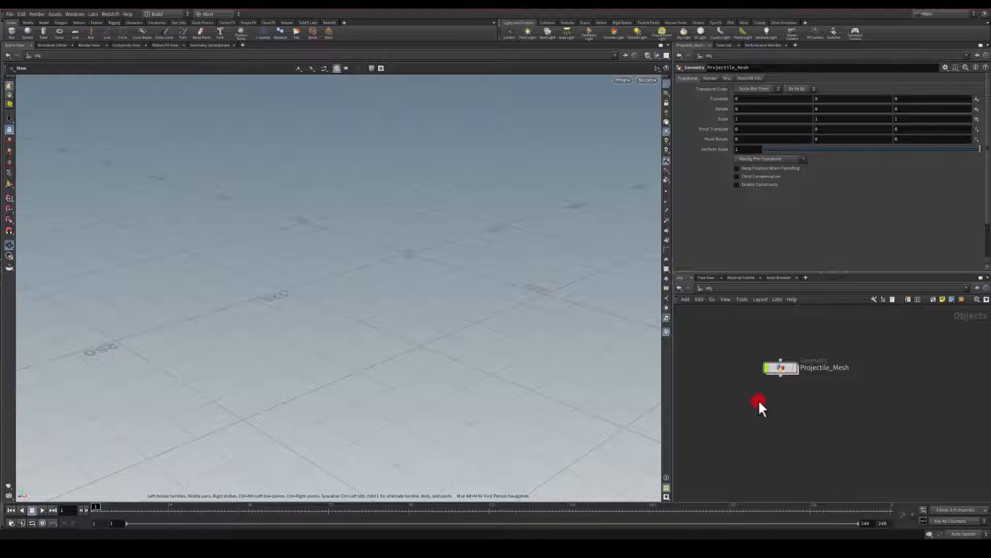
pyautogui.moveTo(758, 398); pyautogui.dragTo(729, 369, button='middle')
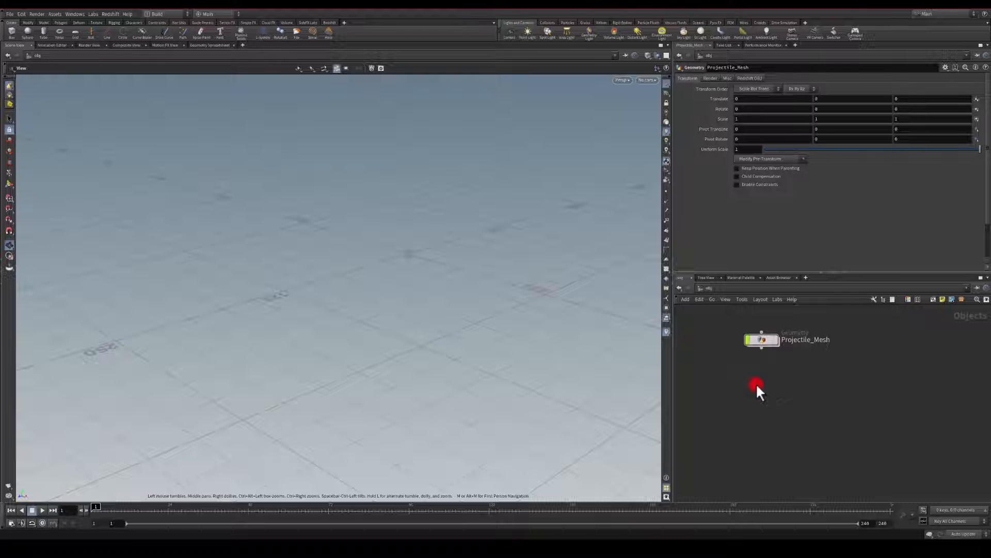
# Add a Geometry object below Projectile_Mesh and rename it Droplets.
pyautogui.press('Tab')
pyautogui.write('geo')
pyautogui.press('Return')
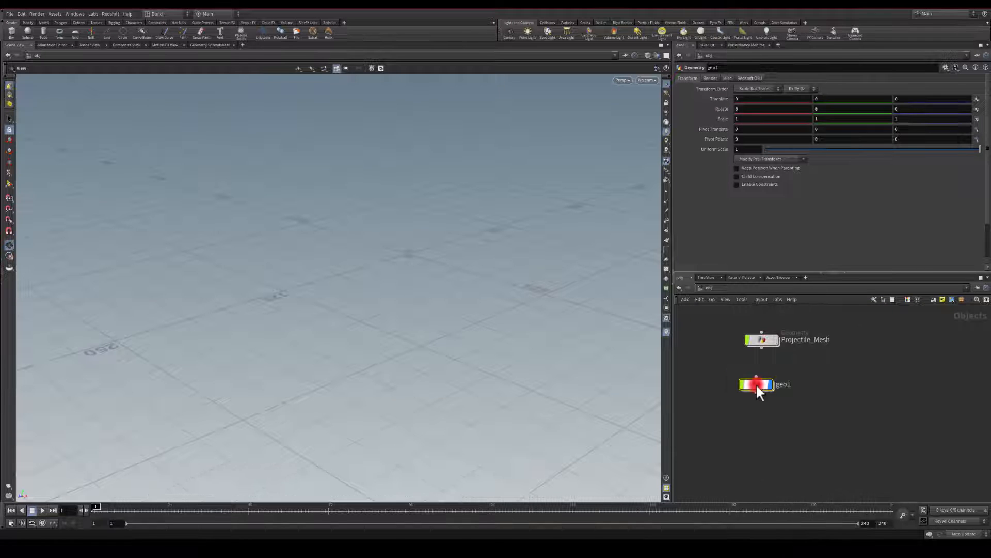
pyautogui.click(756, 387)
pyautogui.doubleClick(785, 385)
pyautogui.write('Droplets')
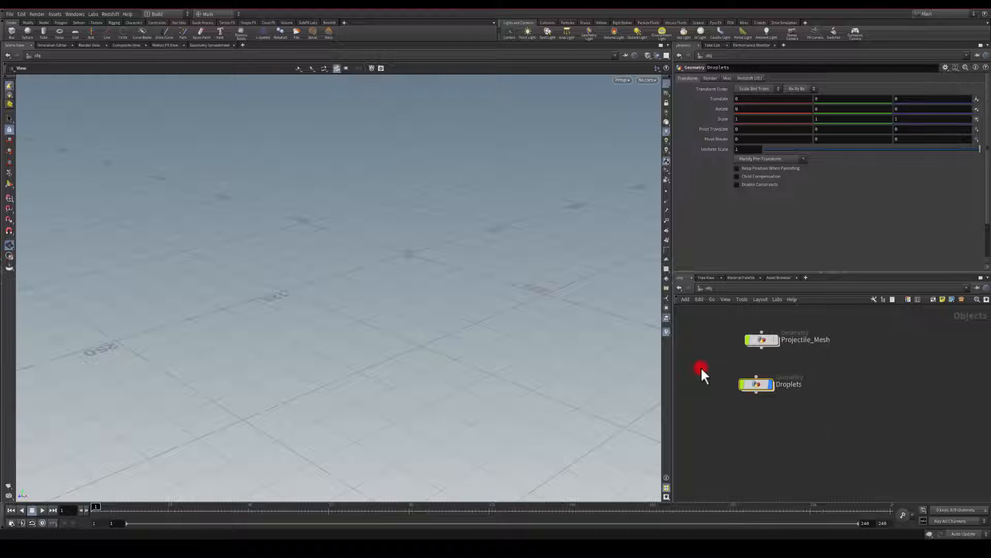
pyautogui.press('Return')
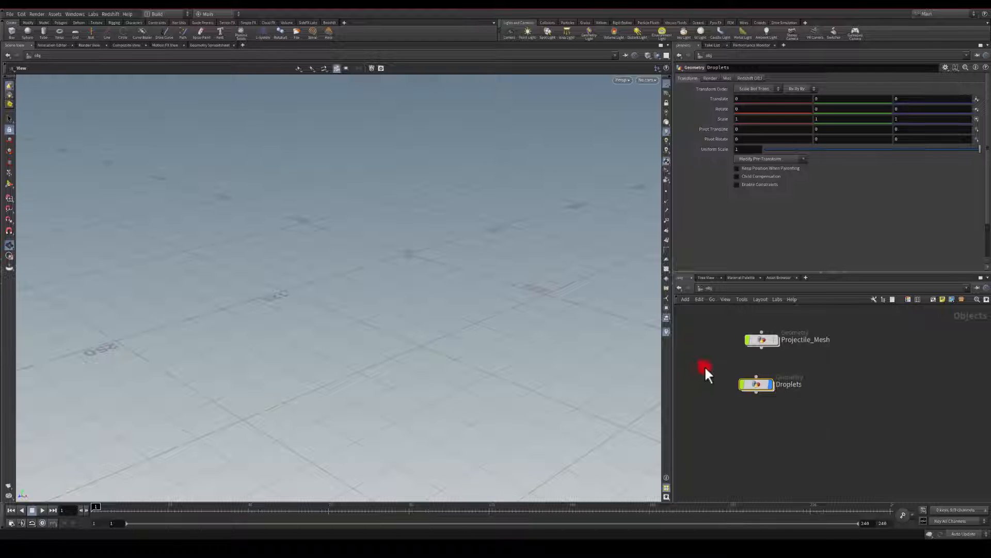
# Enter the Droplets object and add a Sphere node inside it.
pyautogui.doubleClick(761, 384)
pyautogui.press('Tab')
pyautogui.write('sph')
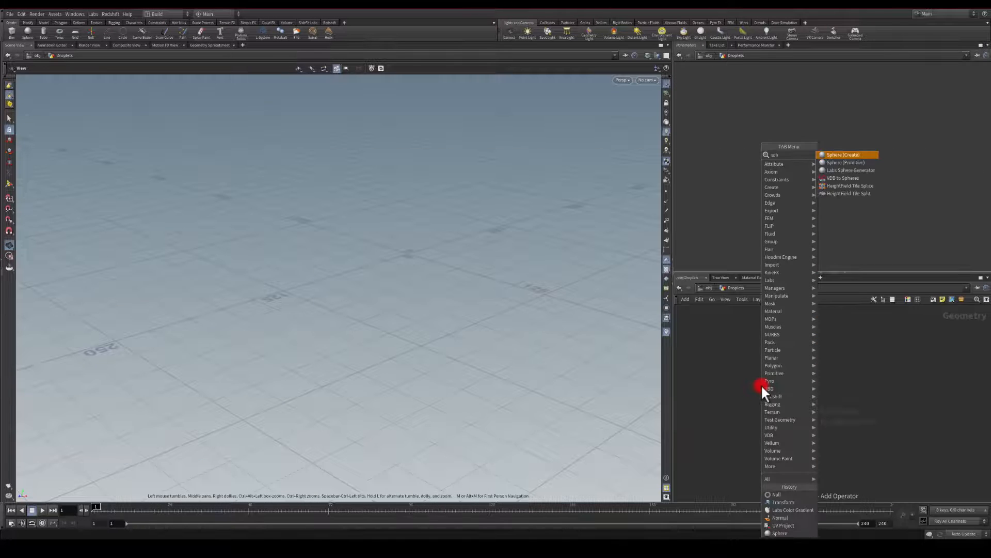
pyautogui.press('Return')
pyautogui.click(761, 384)
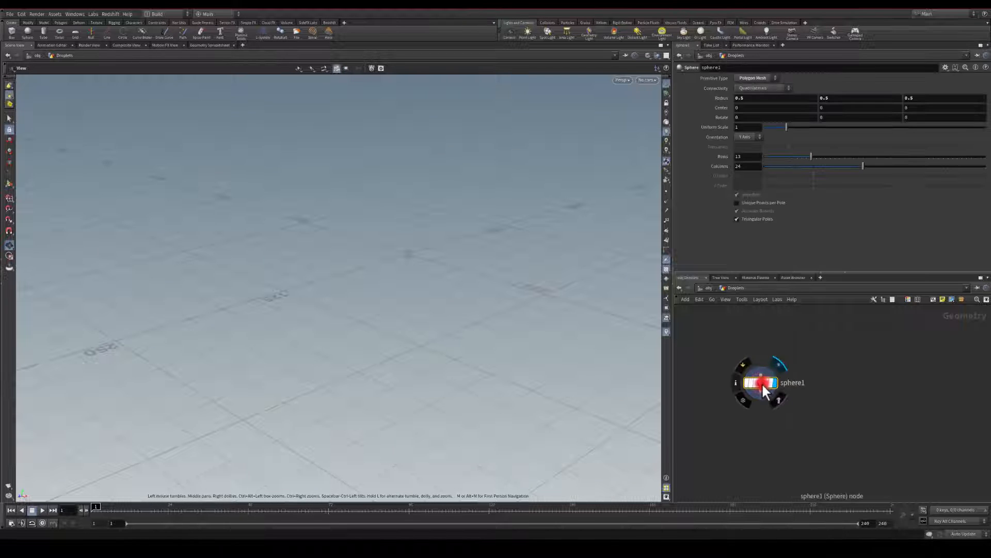
# Frame the sphere, then add an IsoOffset node connected below sphere1 and display its output.
pyautogui.moveTo(761, 387); pyautogui.dragTo(772, 355)
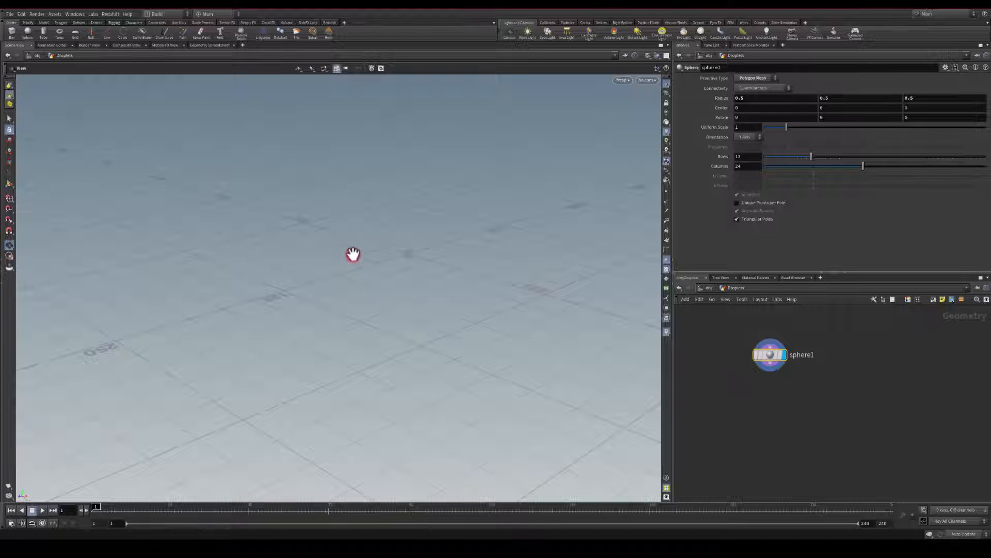
pyautogui.press('f')
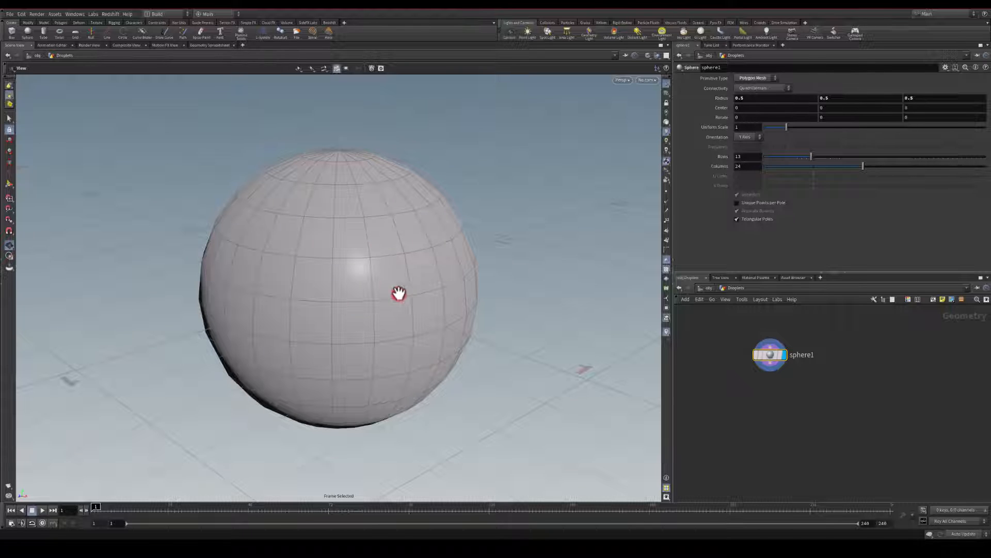
pyautogui.moveTo(772, 362); pyautogui.dragTo(774, 398)
pyautogui.write('iso')
pyautogui.press('Return')
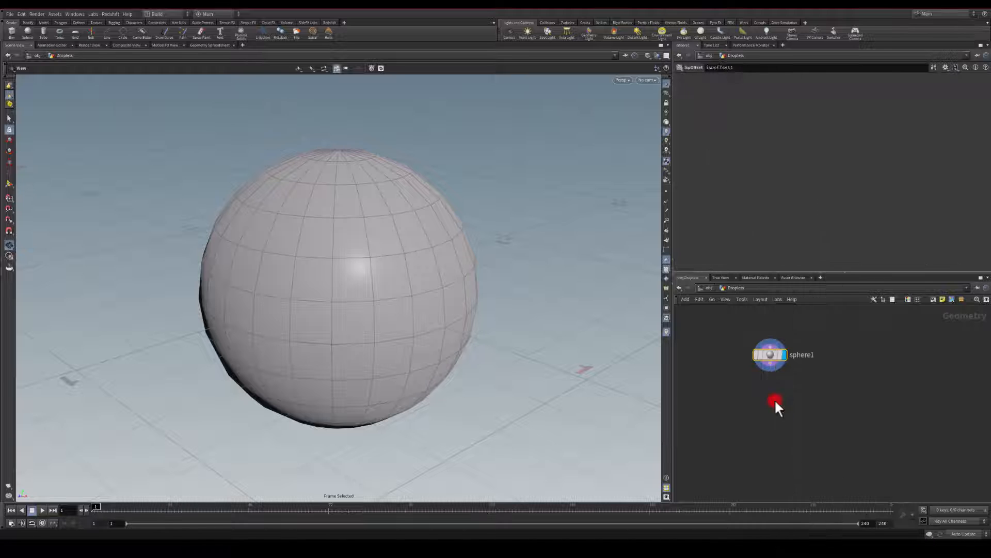
pyautogui.click(775, 400)
pyautogui.click(789, 400)
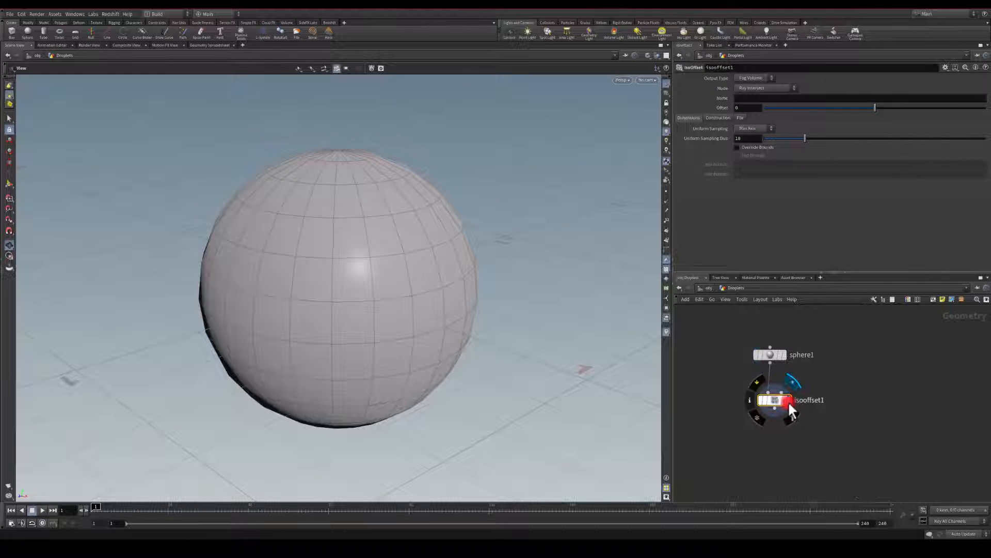
# Set the IsoOffset node's uniform sampling divisions to 50 after trying 40.
pyautogui.click(747, 139)
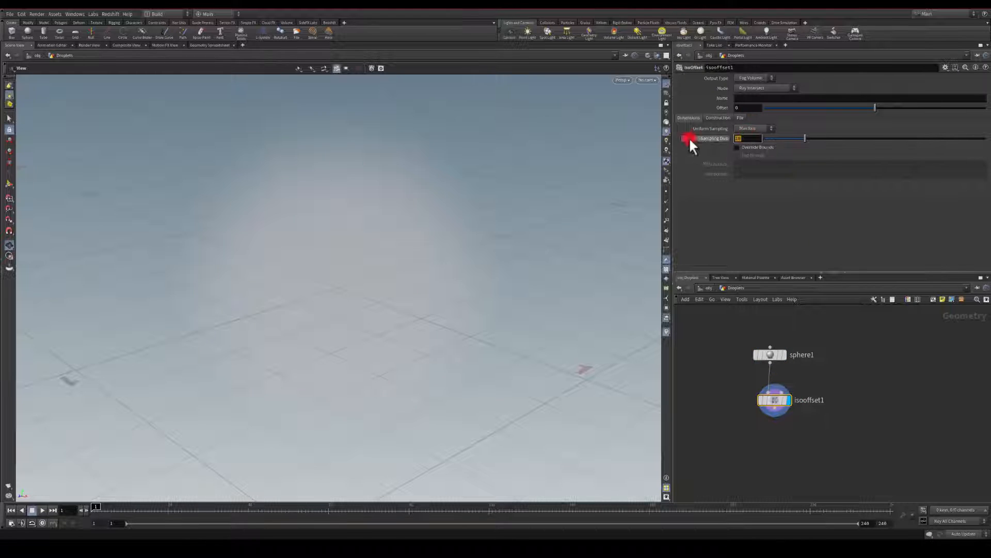
pyautogui.write('40')
pyautogui.press('Return')
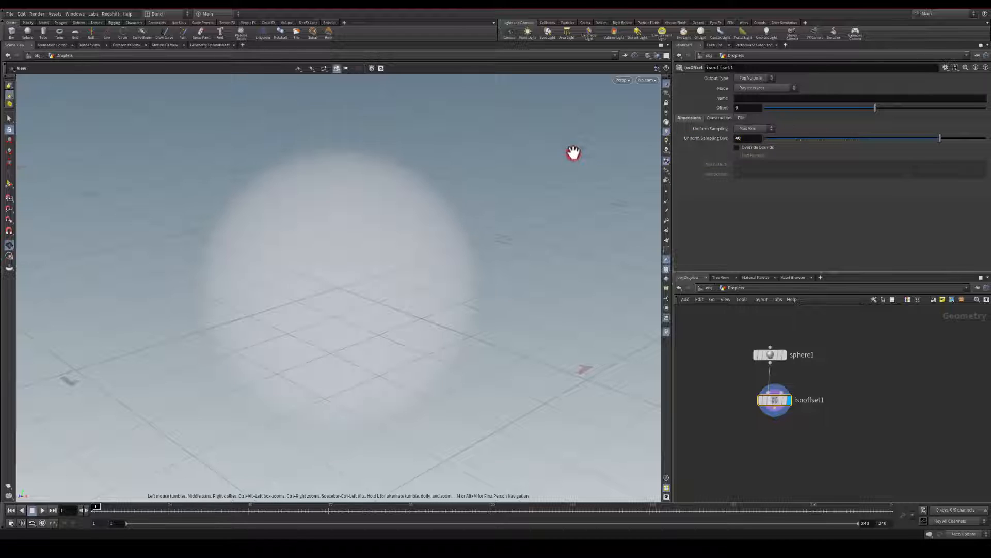
pyautogui.click(741, 139)
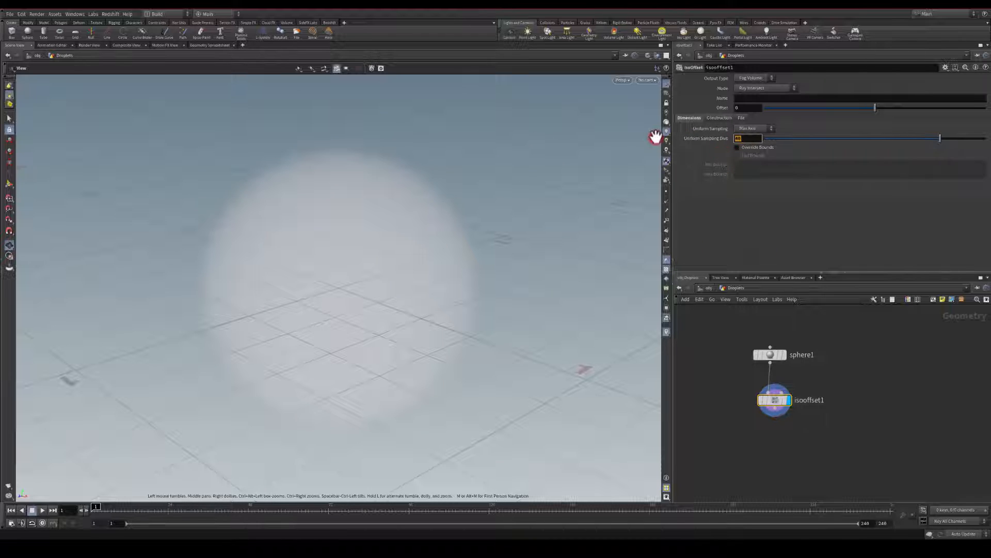
pyautogui.write('50')
pyautogui.press('Return')
# Hide the viewport's reference grid and switch the background color scheme to dark.
pyautogui.moveTo(744, 413); pyautogui.dragTo(751, 361, button='middle')
pyautogui.click(666, 84)
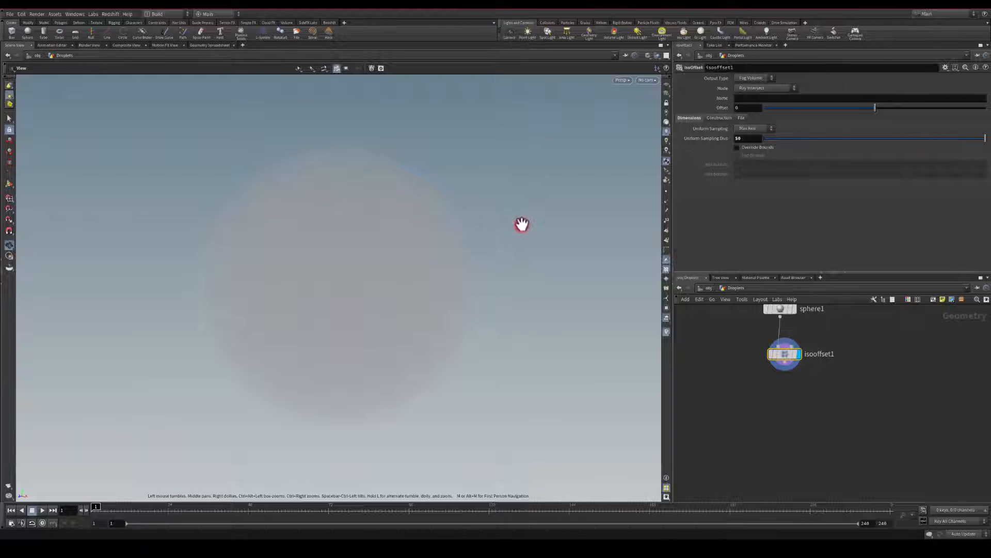
pyautogui.press('d')
pyautogui.click(548, 148)
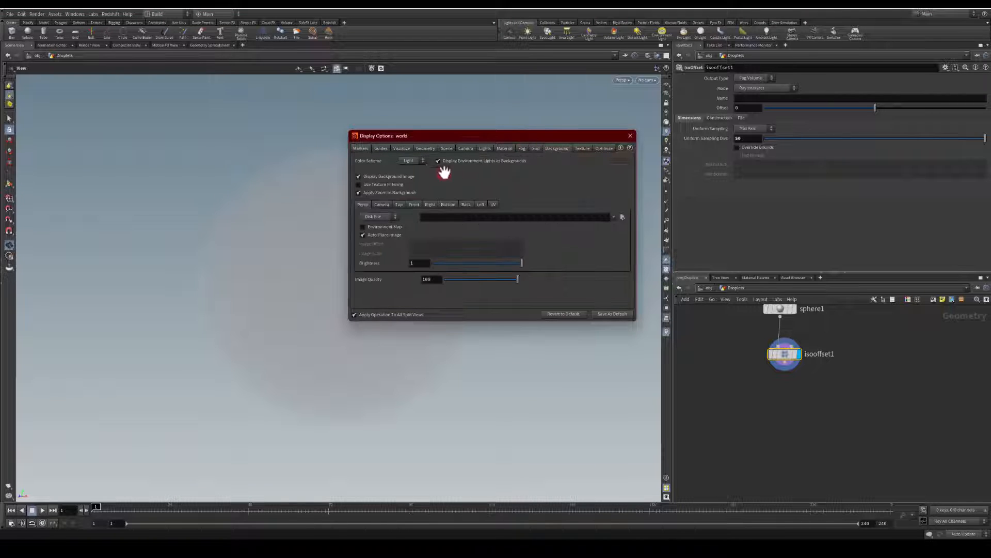
pyautogui.click(410, 160)
pyautogui.click(408, 172)
pyautogui.click(629, 136)
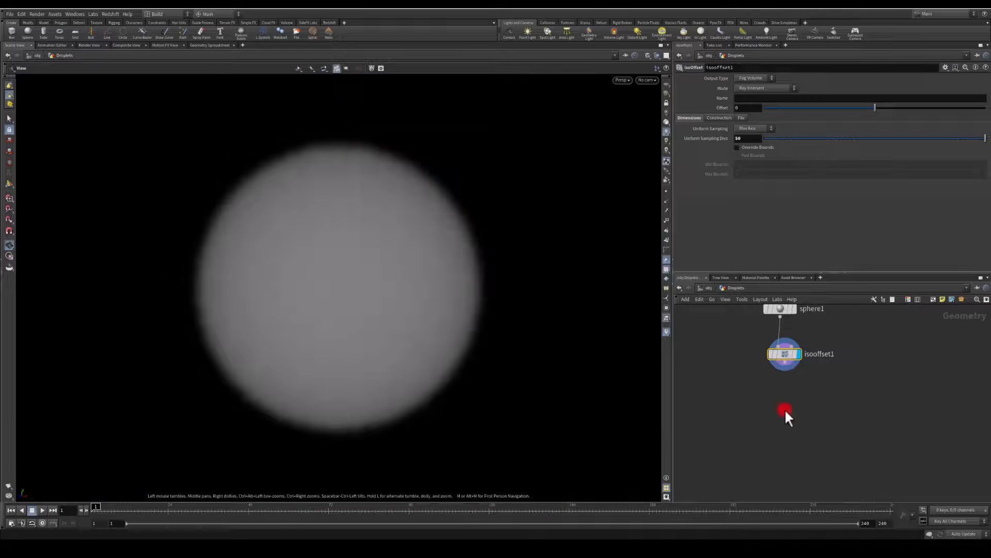
# Add a Scatter node connected to isooffset1, display its output and place it directly below.
pyautogui.moveTo(785, 411); pyautogui.dragTo(740, 394, button='middle')
pyautogui.click(742, 346)
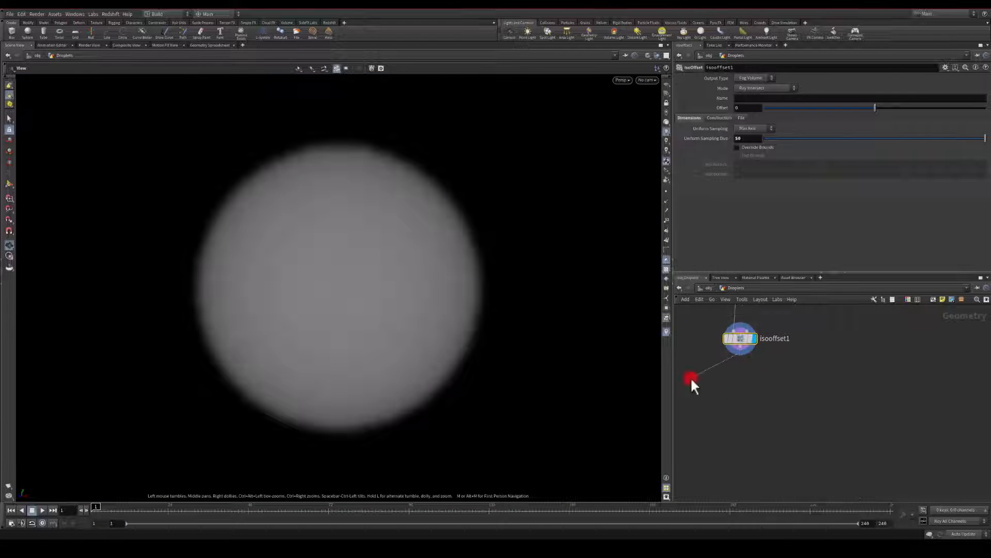
pyautogui.press('Tab')
pyautogui.write('scatter')
pyautogui.press('Return')
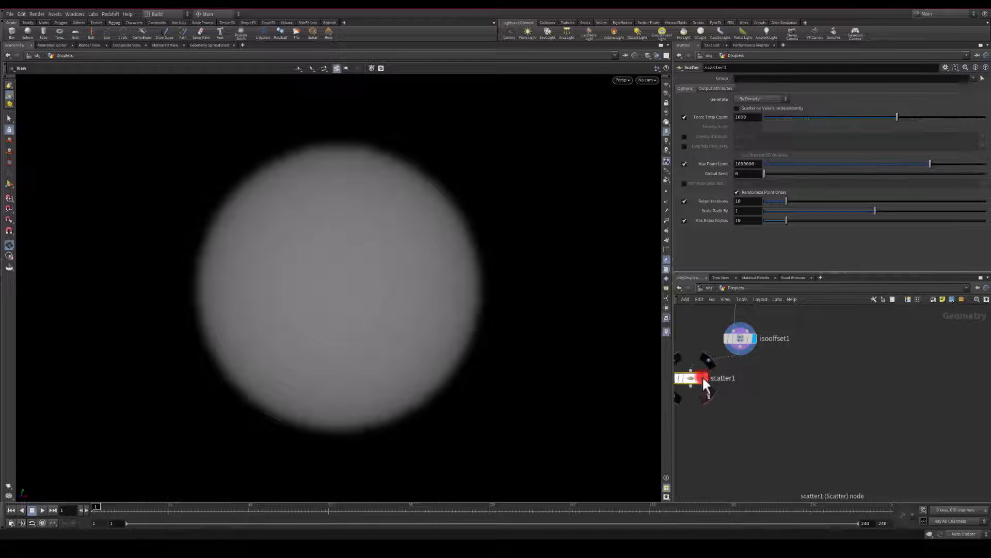
pyautogui.click(705, 377)
pyautogui.moveTo(695, 380); pyautogui.dragTo(735, 381)
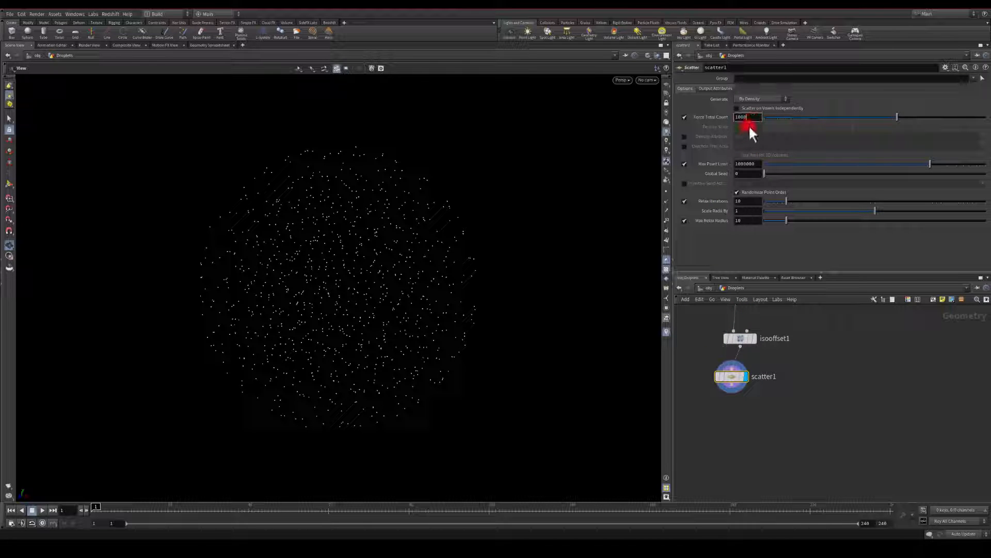
# Set the Scatter node's force total count to 7 points.
pyautogui.write('7')
pyautogui.press('Return')
pyautogui.click(687, 221)
pyautogui.moveTo(733, 423); pyautogui.dragTo(752, 427, button='middle')
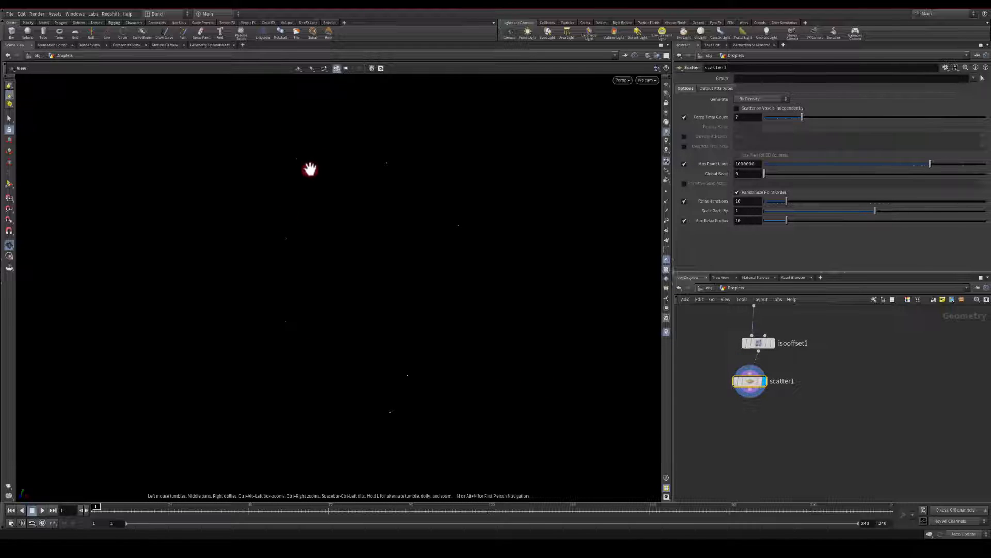
# Add an Attribute Randomize node below scatter1 and display its output.
pyautogui.moveTo(743, 414); pyautogui.dragTo(766, 404, button='middle')
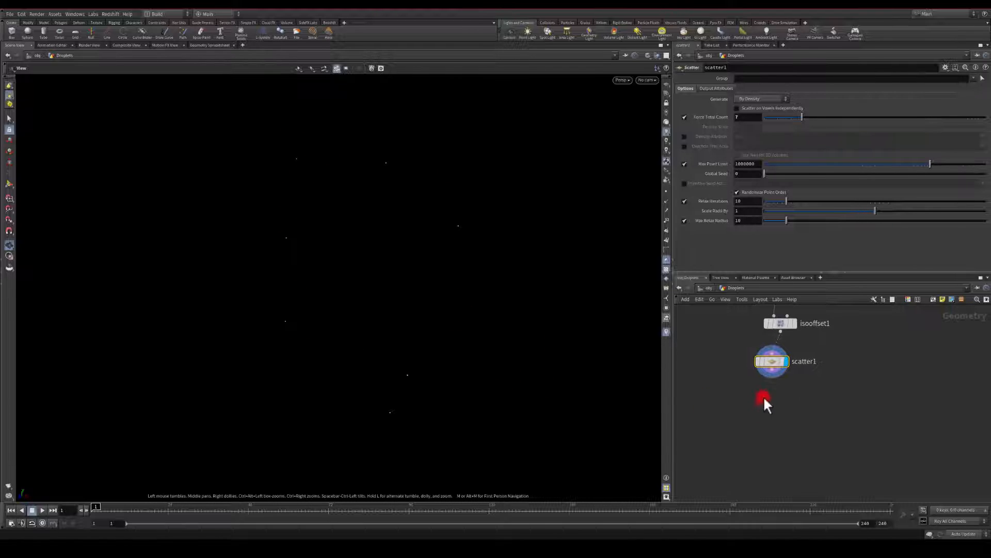
pyautogui.press('Tab')
pyautogui.write('att')
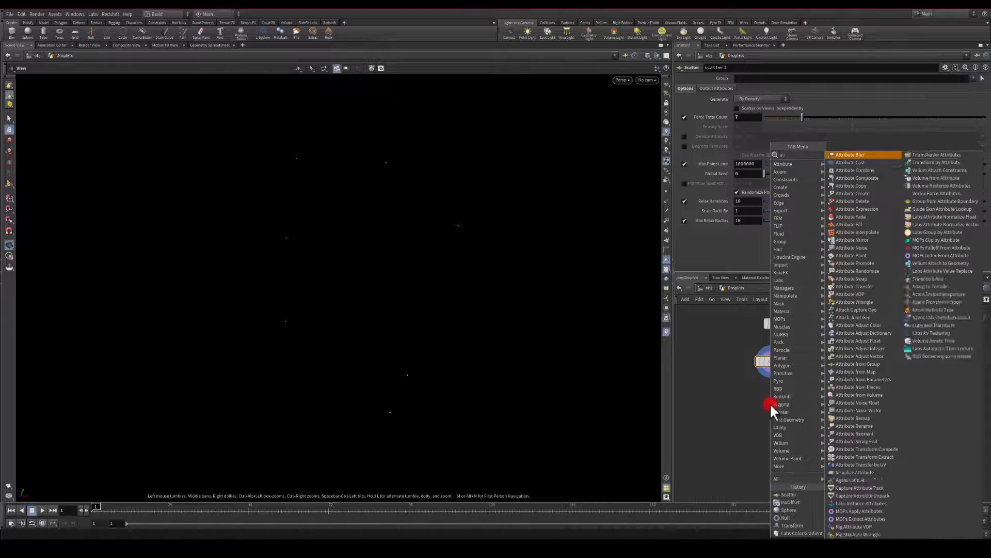
pyautogui.write(' ran')
pyautogui.press('Return')
pyautogui.press('Return')
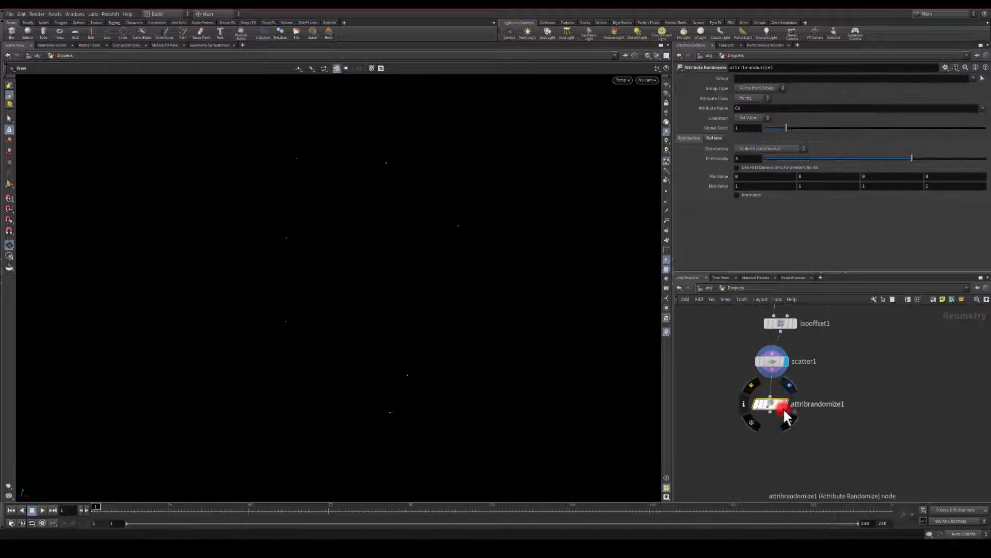
pyautogui.click(784, 407)
# Make the Attribute Randomize node affect pscale with one dimension and a minimum value of 0.5.
pyautogui.moveTo(746, 109); pyautogui.dragTo(686, 111)
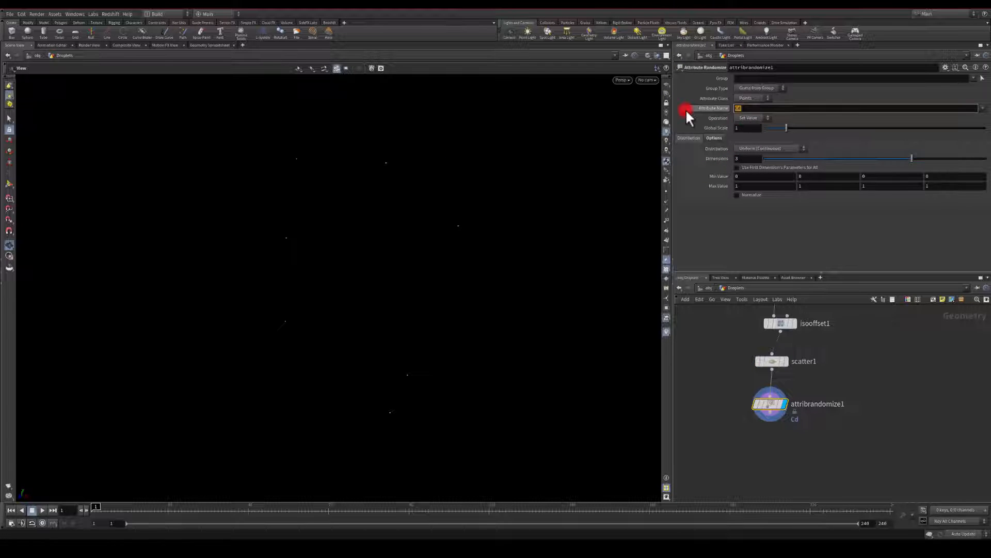
pyautogui.write('pscale')
pyautogui.press('Return')
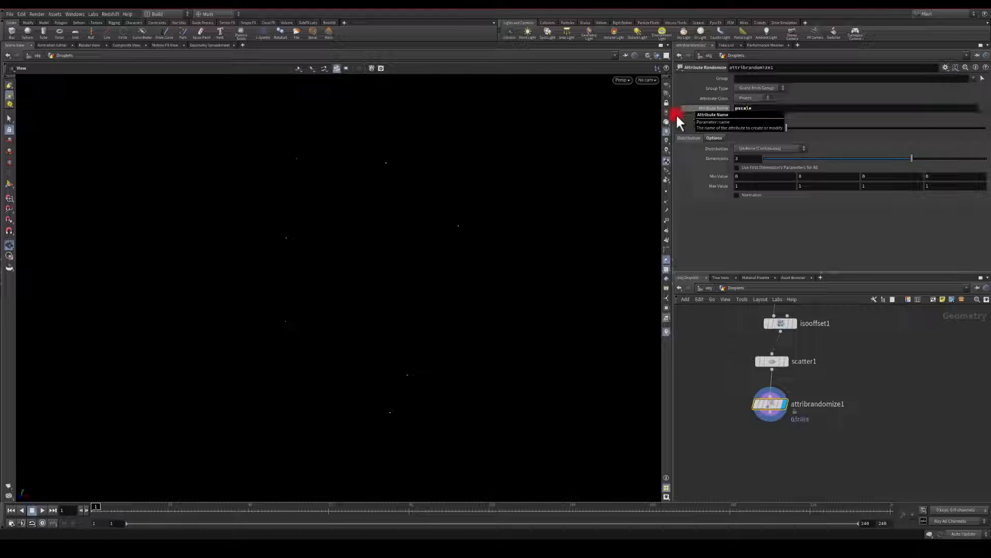
pyautogui.moveTo(779, 160); pyautogui.dragTo(757, 159)
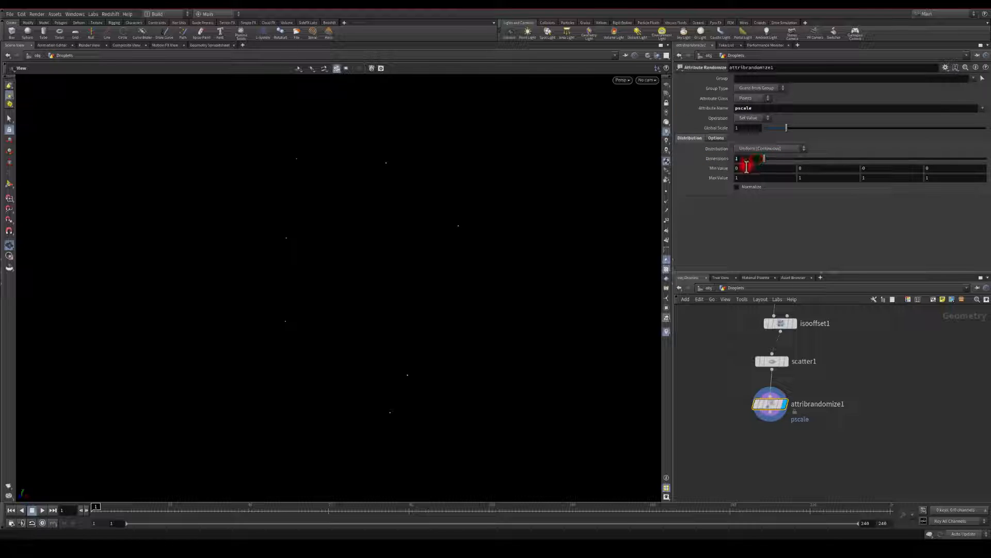
pyautogui.write('.5')
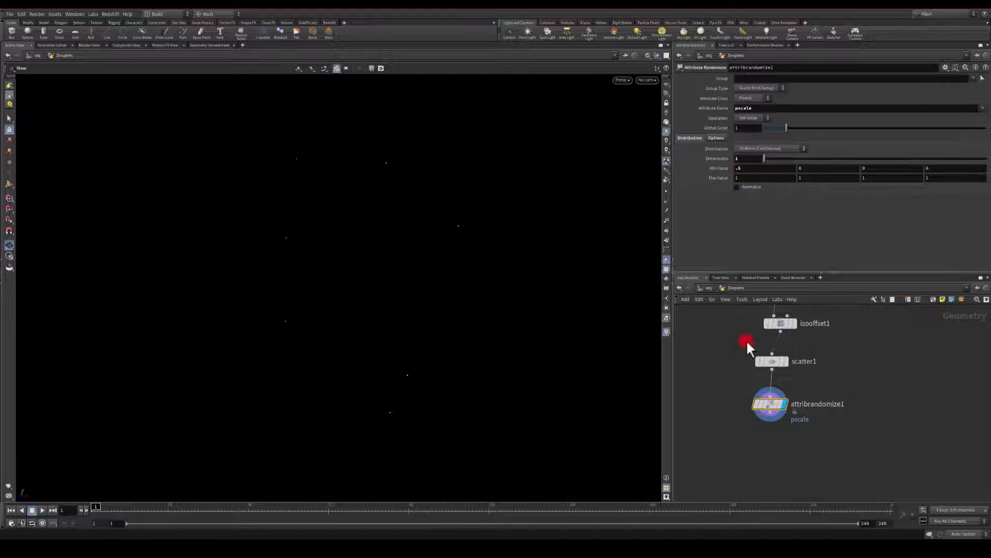
# Add a second Attribute Randomize node below the pscale one.
pyautogui.moveTo(742, 414); pyautogui.dragTo(752, 369, button='middle')
pyautogui.moveTo(784, 366)
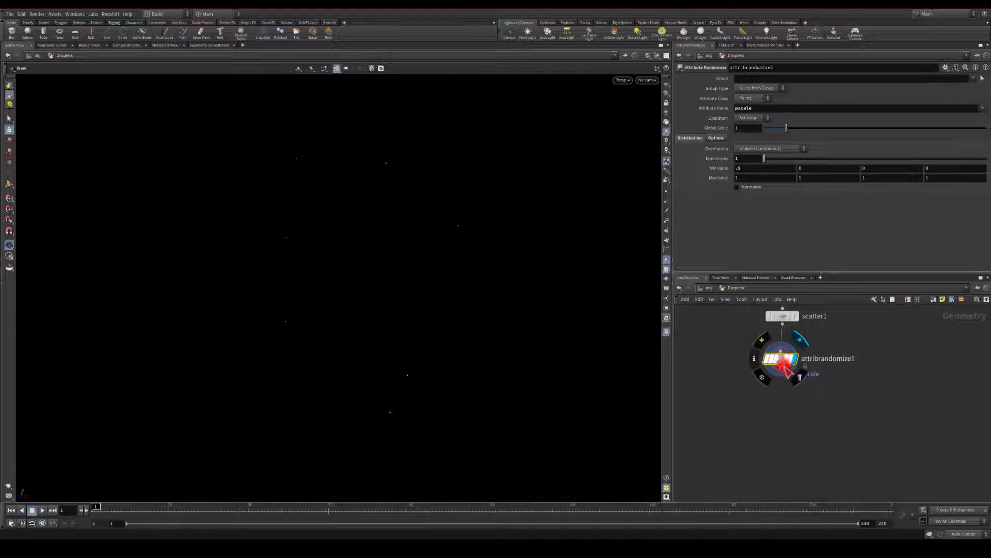
pyautogui.moveTo(784, 366); pyautogui.dragTo(784, 356)
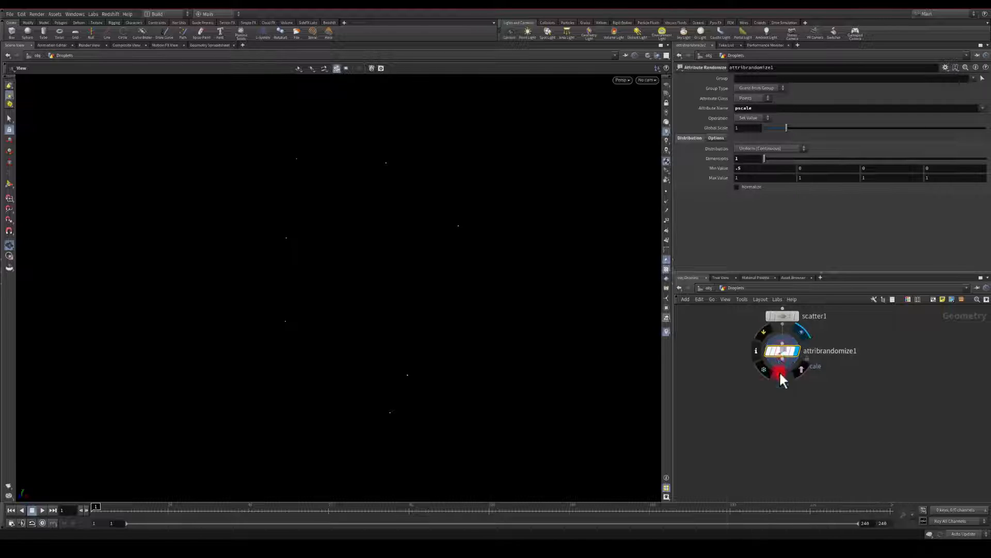
pyautogui.press('Tab')
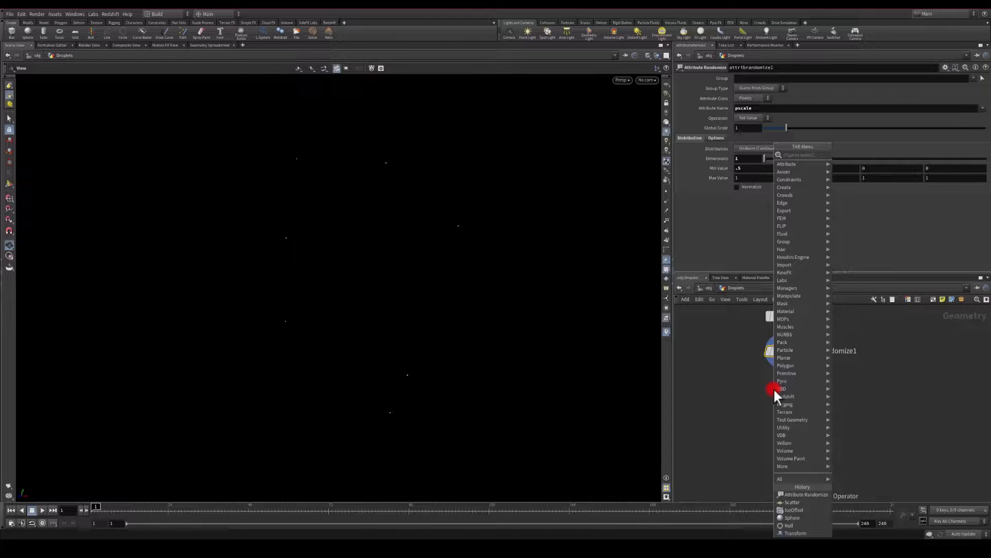
pyautogui.write('attran')
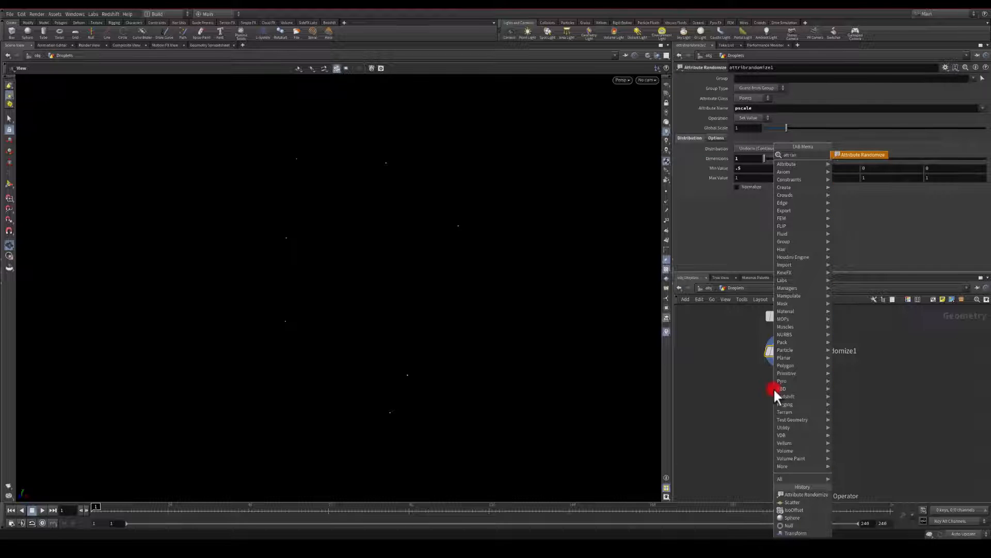
pyautogui.press('Return')
pyautogui.click(774, 388)
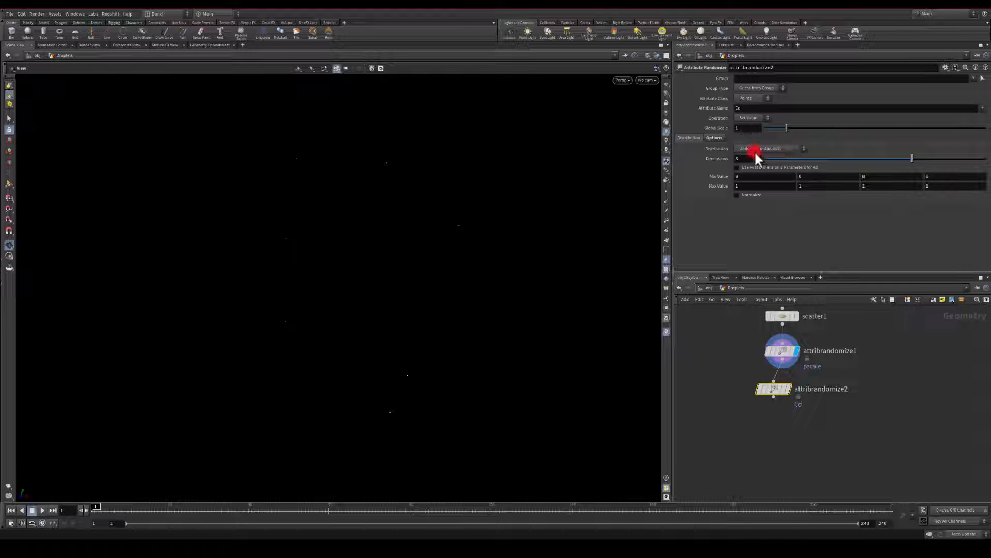
# Make the second Attribute Randomize node affect orient with 4 dimensions and display its output.
pyautogui.moveTo(887, 160); pyautogui.dragTo(971, 162)
pyautogui.moveTo(747, 129); pyautogui.dragTo(670, 119)
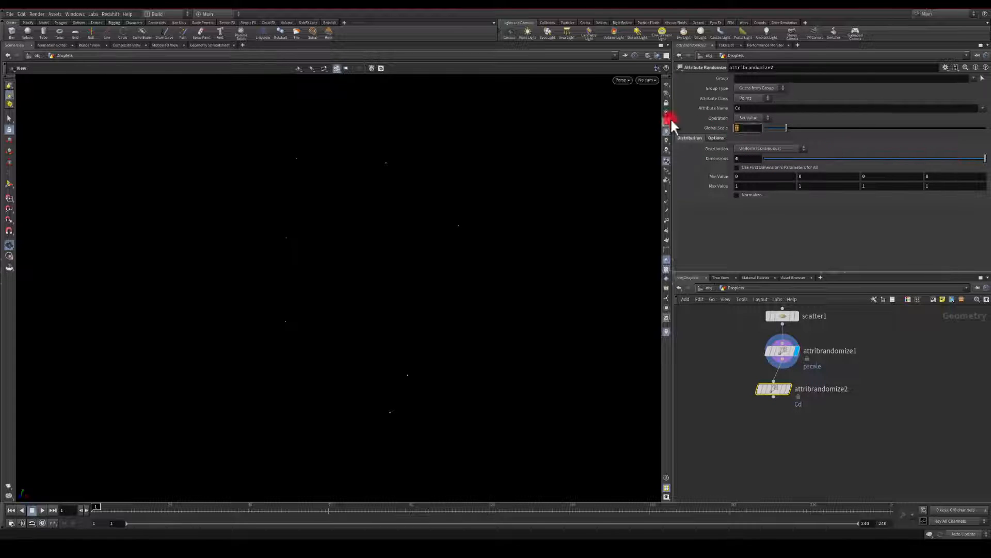
pyautogui.moveTo(743, 106); pyautogui.dragTo(693, 105)
pyautogui.write('orie')
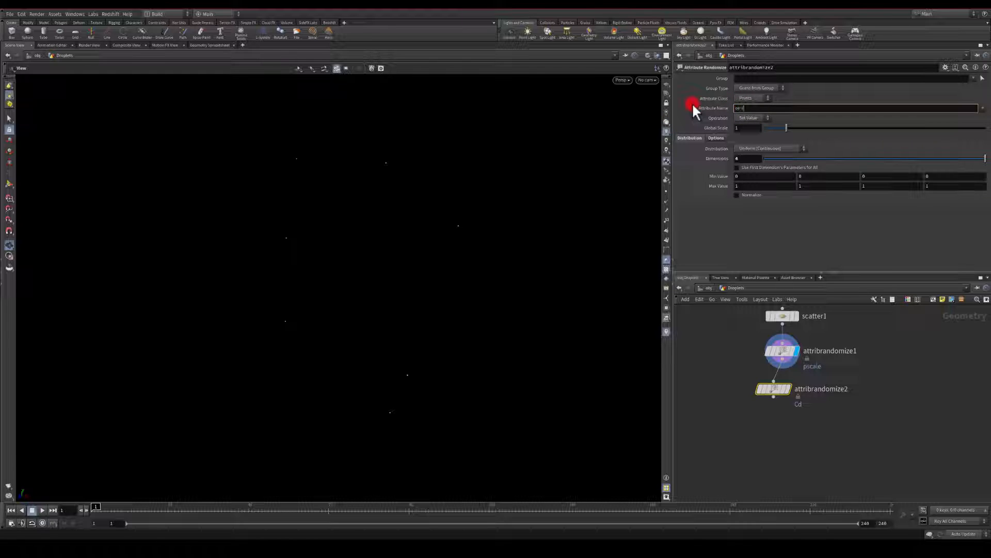
pyautogui.write('nt')
pyautogui.press('Return')
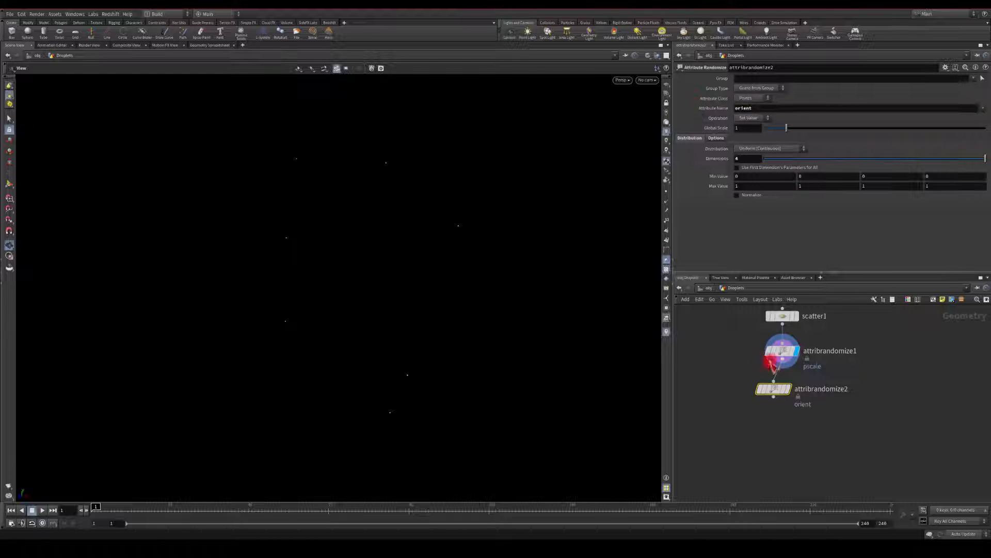
pyautogui.moveTo(734, 359); pyautogui.dragTo(749, 449, button='middle')
pyautogui.click(801, 401)
# Add a second Sphere node in empty space beside the scatter chain.
pyautogui.moveTo(736, 403); pyautogui.dragTo(754, 382, button='middle')
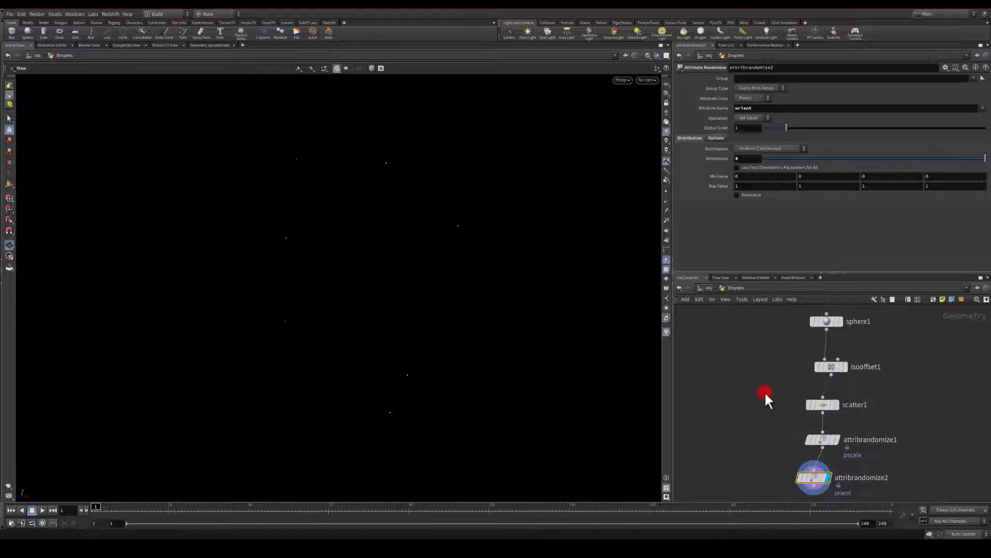
pyautogui.moveTo(710, 438); pyautogui.dragTo(774, 398, button='middle')
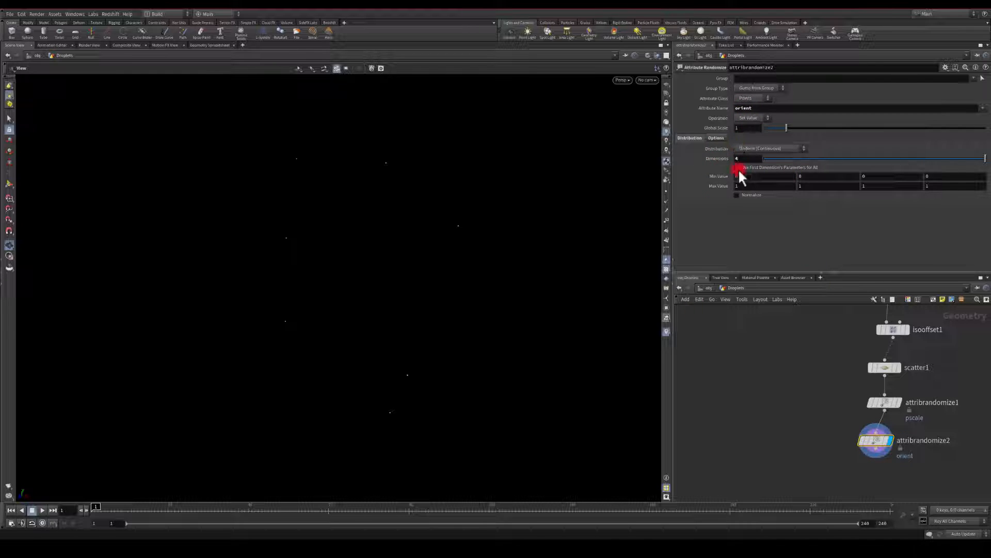
pyautogui.moveTo(741, 362)
pyautogui.mouseDown(button='middle')
pyautogui.moveTo(755, 368)
pyautogui.moveTo(732, 372)
pyautogui.moveTo(725, 357)
pyautogui.mouseUp(button='middle')
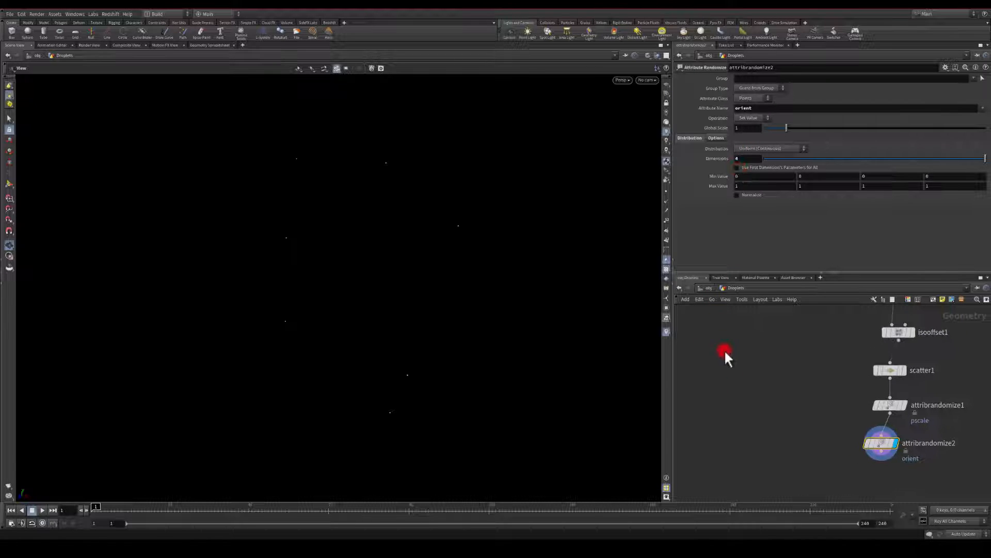
pyautogui.press('Tab')
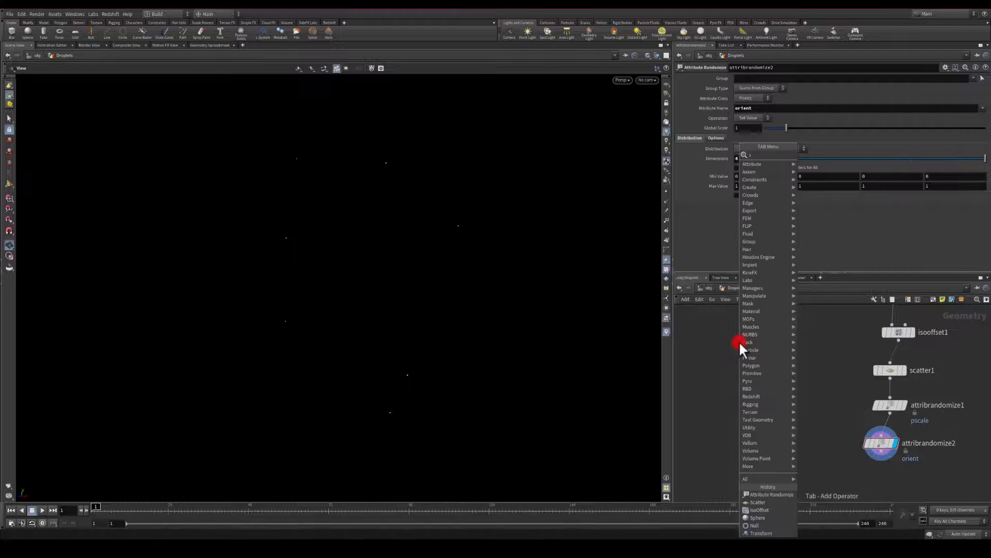
pyautogui.write('spher')
pyautogui.press('Return')
pyautogui.click(739, 341)
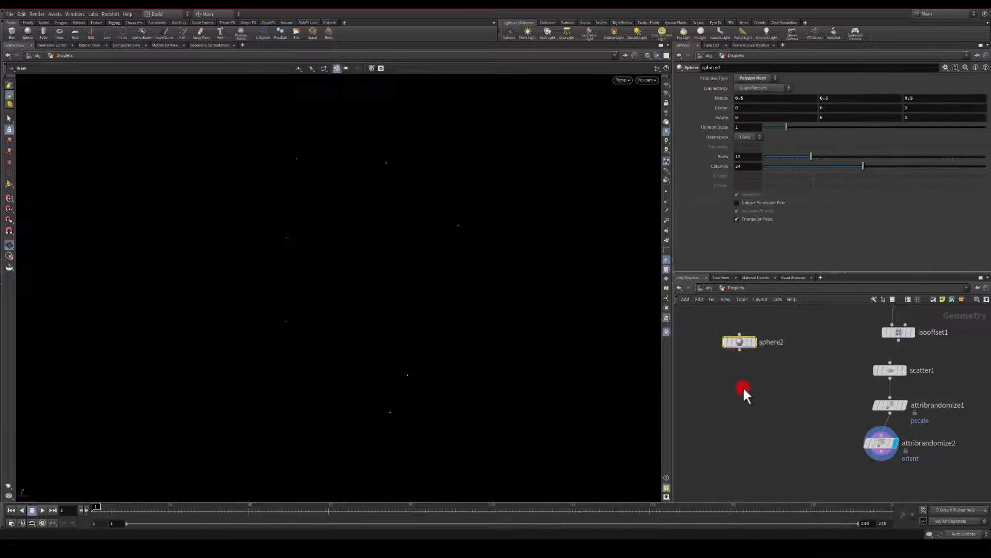
# Add a Mountain node fed by sphere2 and display its output.
pyautogui.click(740, 350)
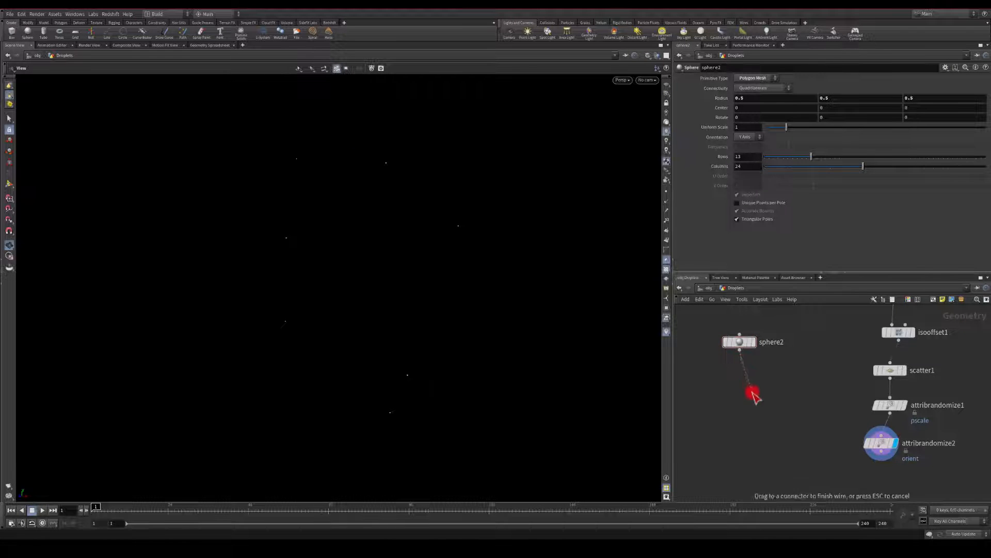
pyautogui.click(745, 393)
pyautogui.click(759, 404)
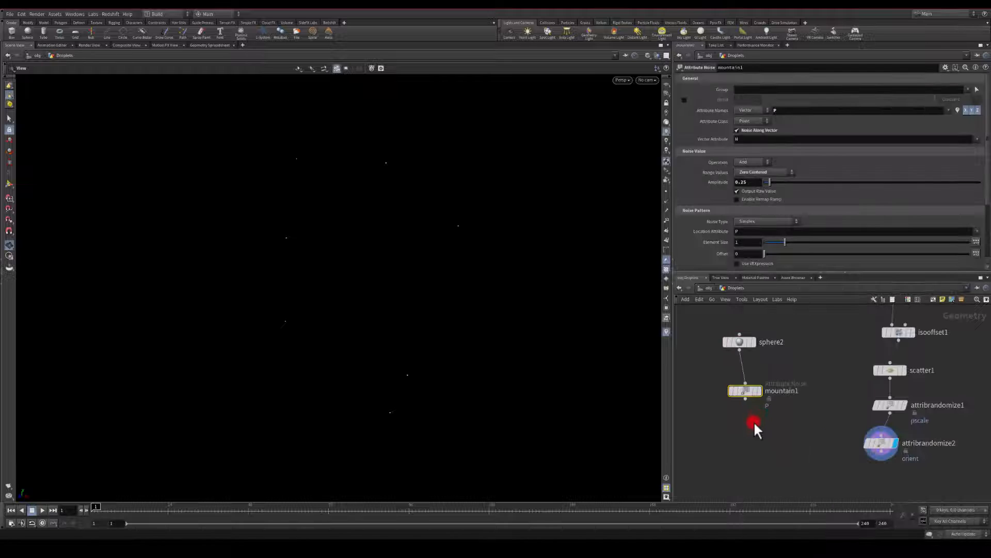
pyautogui.click(761, 391)
pyautogui.moveTo(800, 444); pyautogui.dragTo(787, 388, button='middle')
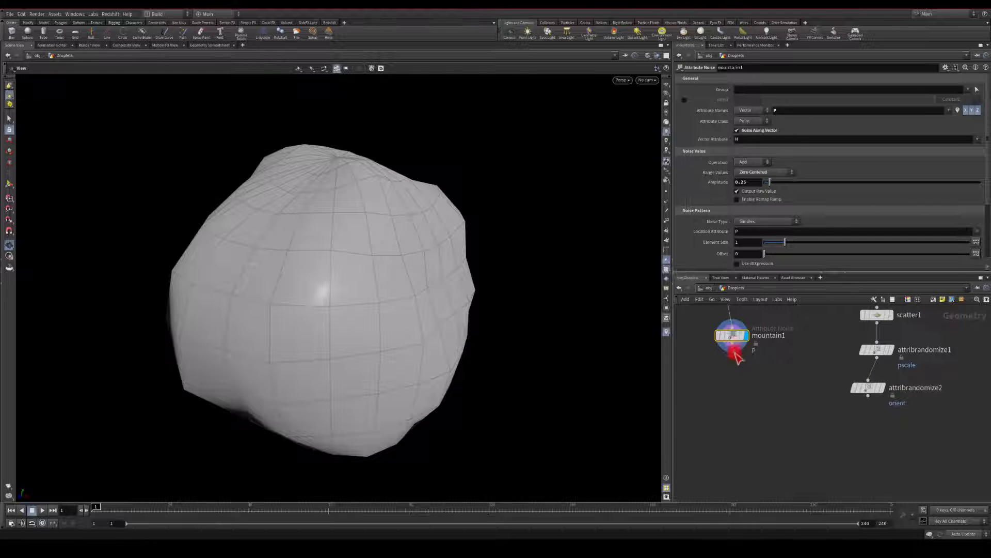
# Add a Copy to Points node that copies mountain1 onto the points from attribrandomize2, and display its output.
pyautogui.click(736, 356)
pyautogui.click(768, 429)
pyautogui.write('cop')
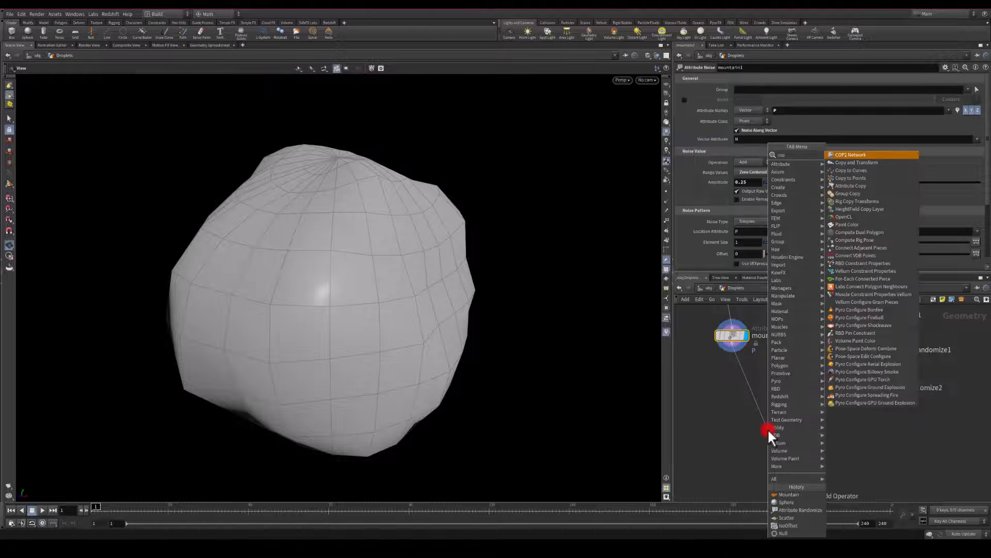
pyautogui.write('y to po')
pyautogui.press('Return')
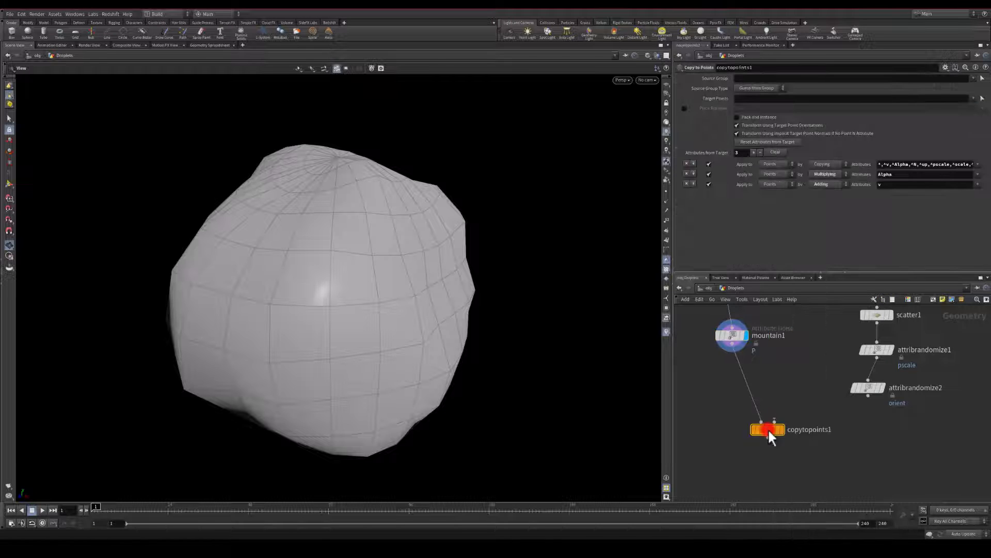
pyautogui.moveTo(768, 428); pyautogui.dragTo(795, 437)
pyautogui.moveTo(863, 408); pyautogui.dragTo(801, 428)
pyautogui.click(808, 438)
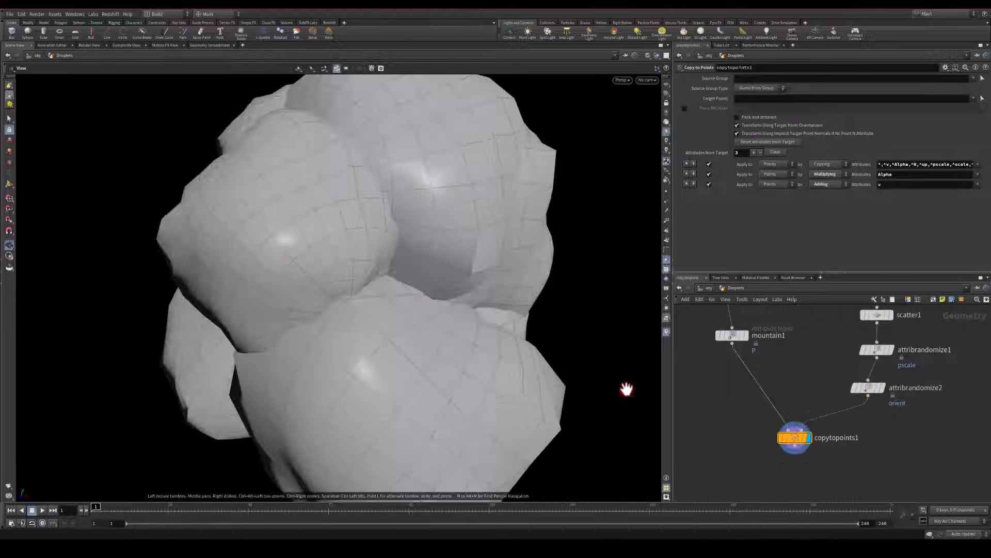
# Set the uniform scale of sphere2 to 0.3.
pyautogui.moveTo(708, 388); pyautogui.dragTo(729, 439, button='middle')
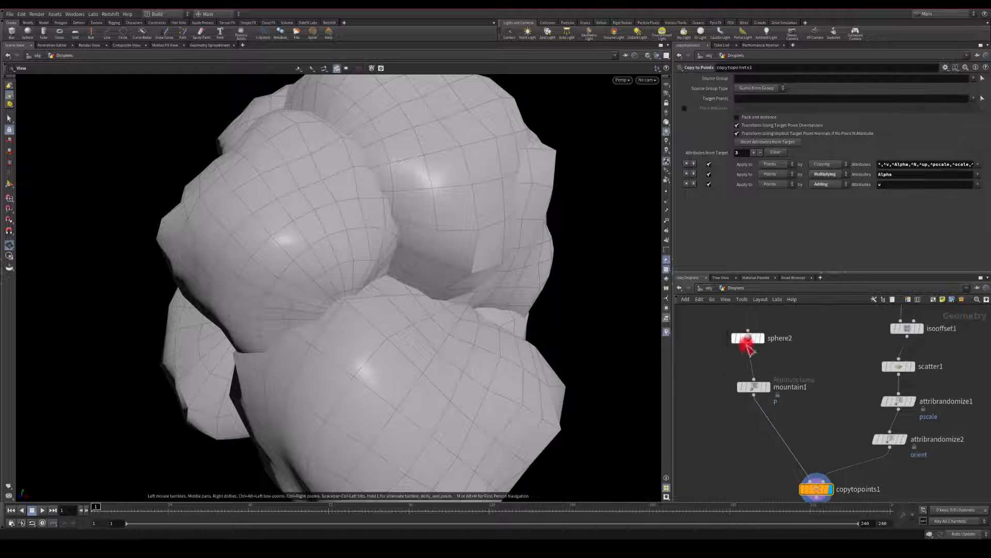
pyautogui.click(749, 338)
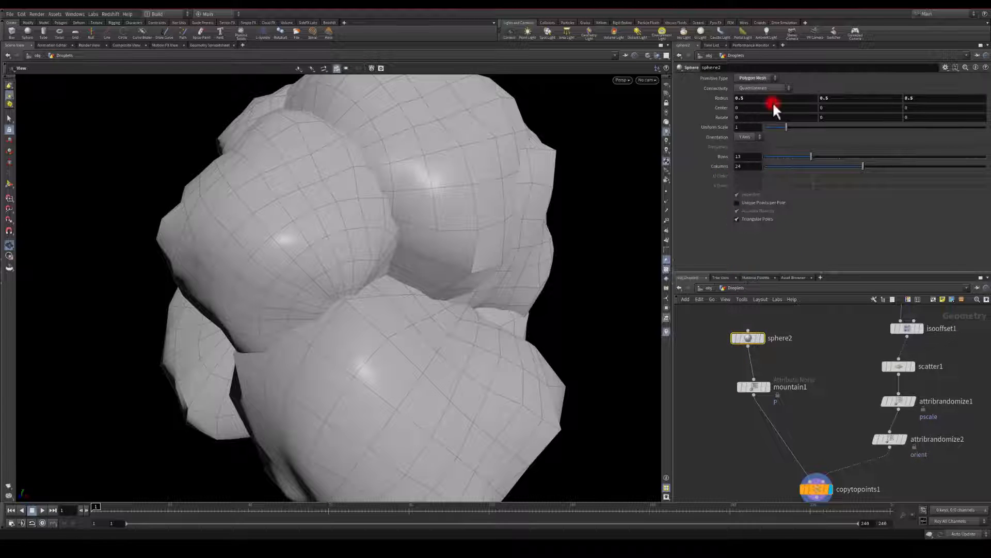
pyautogui.moveTo(782, 130); pyautogui.dragTo(771, 127)
pyautogui.moveTo(522, 228); pyautogui.dragTo(401, 255)
# Add a VDB from Polygons node below copytopoints1 and display its output.
pyautogui.moveTo(730, 453); pyautogui.dragTo(710, 359, button='middle')
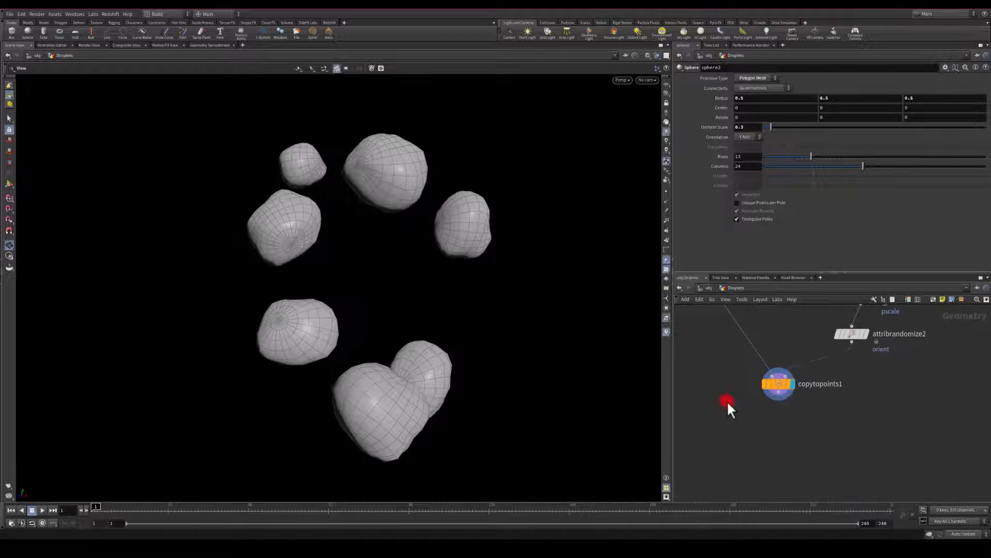
pyautogui.moveTo(727, 403); pyautogui.dragTo(725, 369, button='middle')
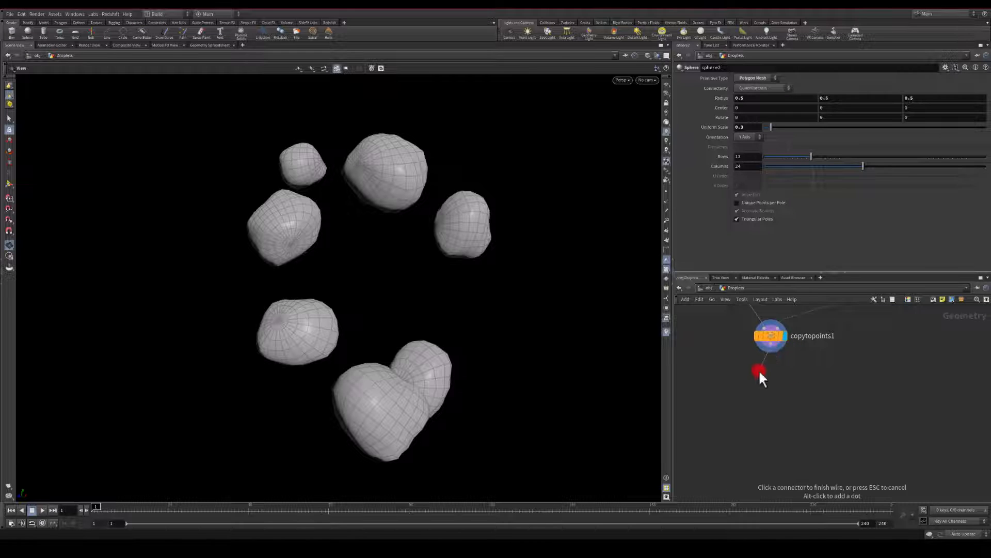
pyautogui.press('Tab')
pyautogui.write('vdb from po')
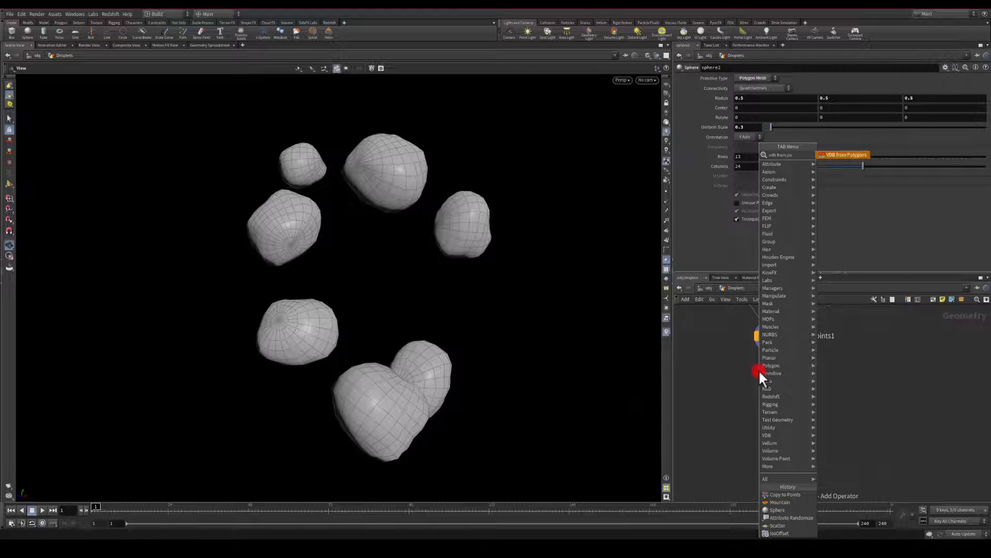
pyautogui.press('Return')
pyautogui.click(777, 374)
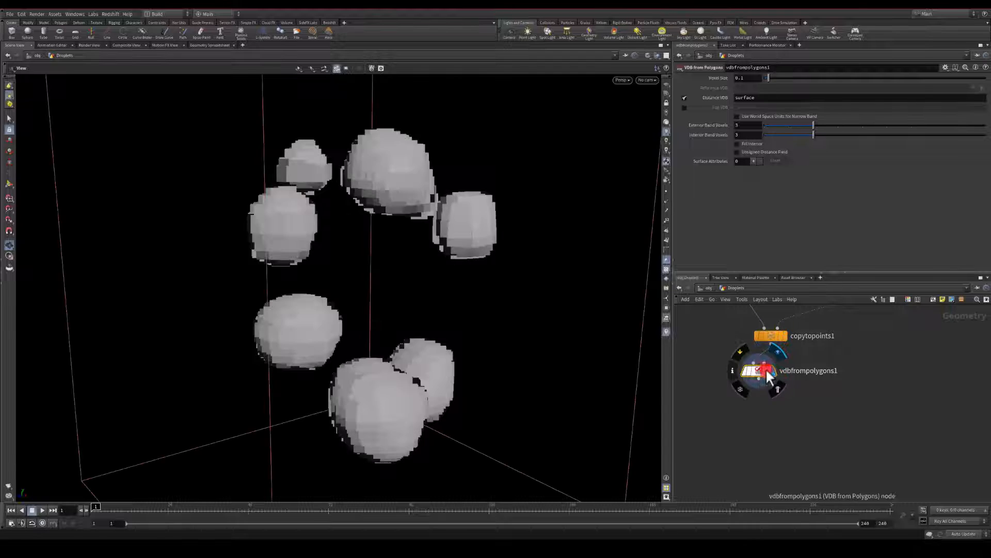
pyautogui.moveTo(762, 370); pyautogui.dragTo(773, 380)
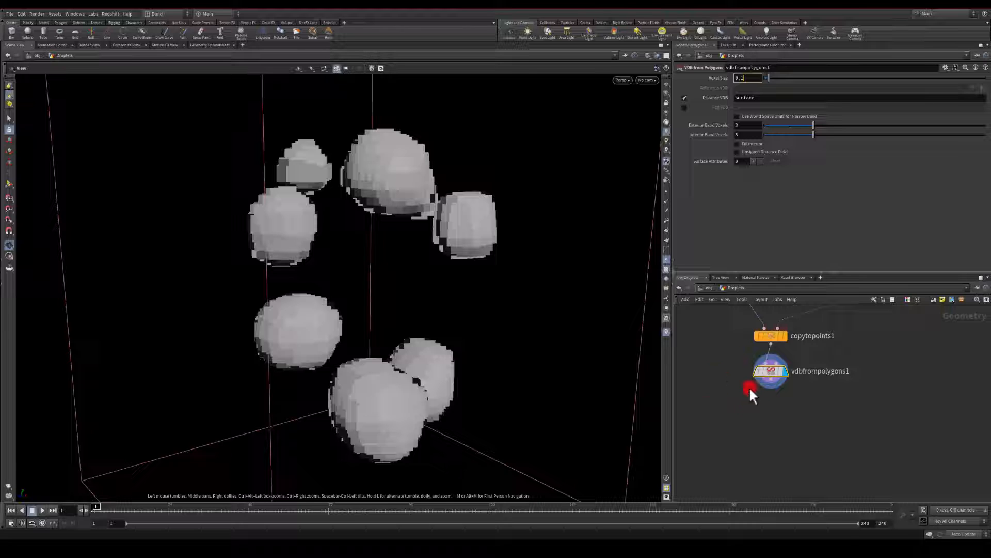
# Add a VDB Smooth SDF node below vdbfrompolygons1 and display its output.
pyautogui.press('Tab')
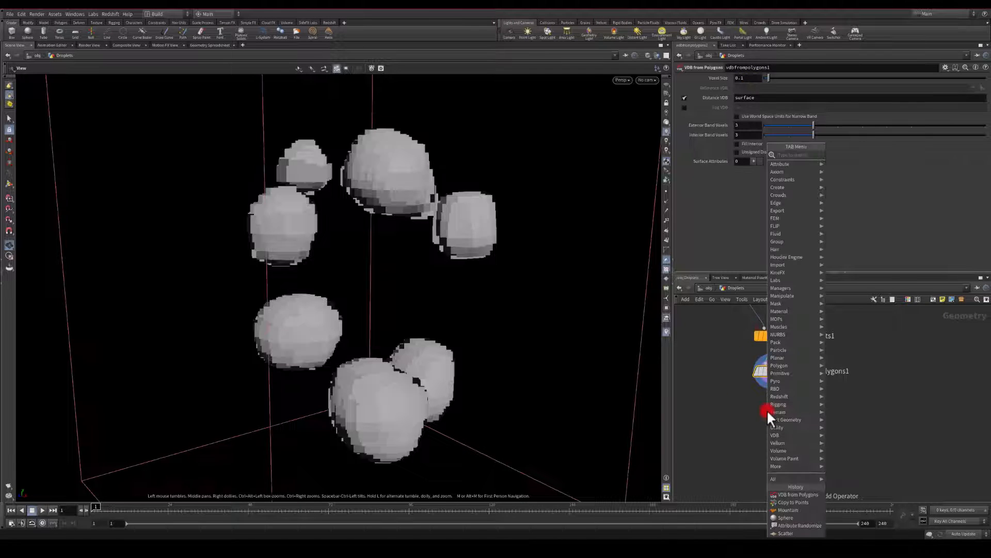
pyautogui.write('vdb s')
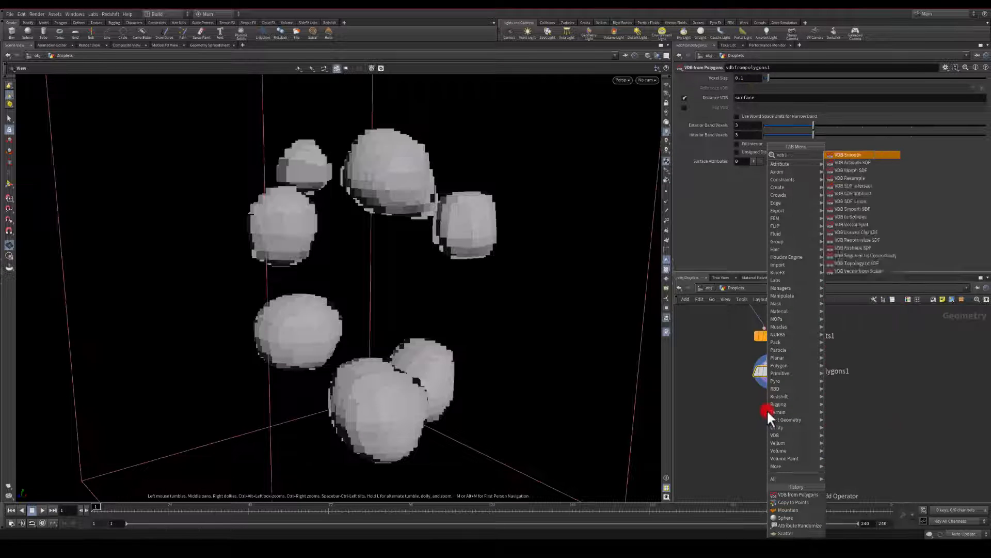
pyautogui.write('moo')
pyautogui.press('Down')
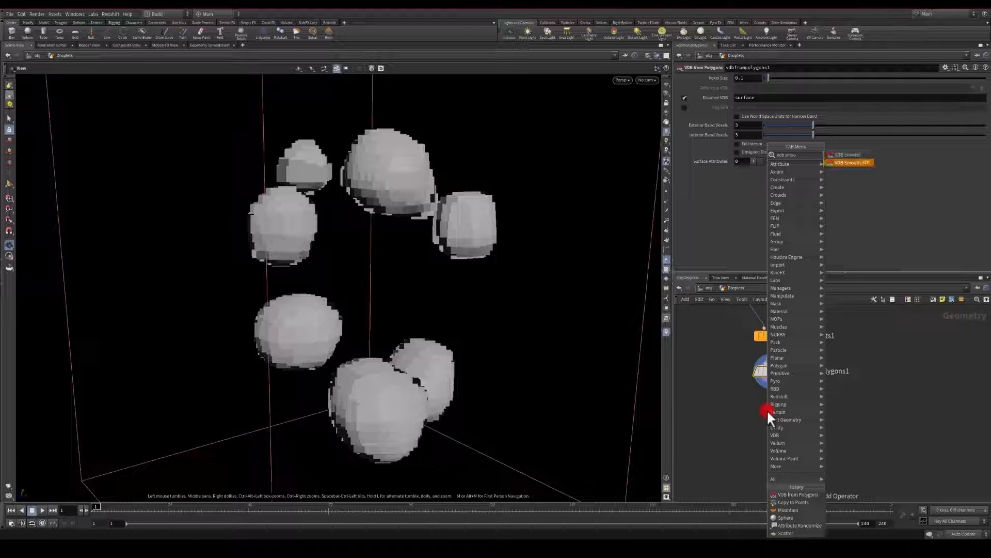
pyautogui.press('Return')
pyautogui.click(770, 411)
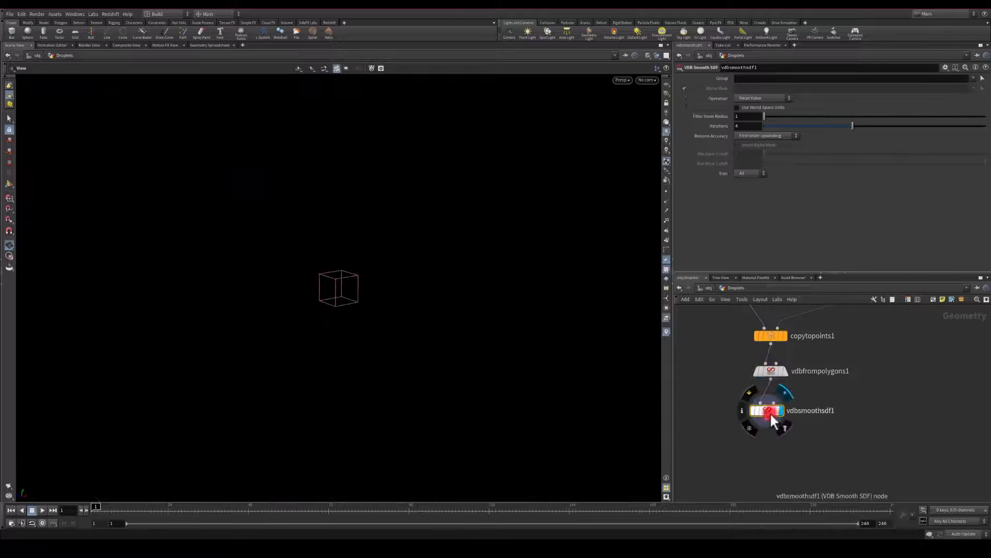
# Set the VDB Smooth SDF operation to Mean Curvature Flow with 2 iterations.
pyautogui.click(747, 99)
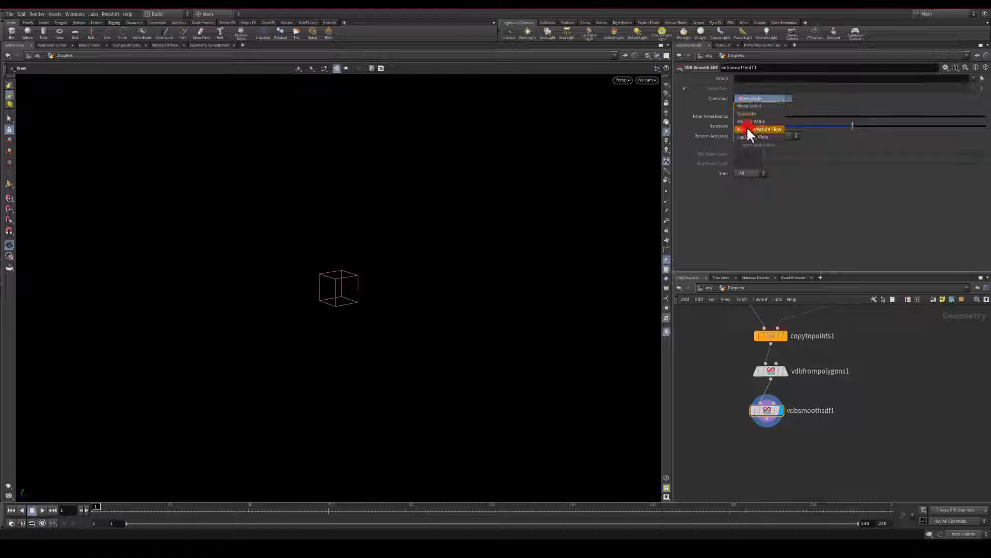
pyautogui.click(748, 129)
pyautogui.click(746, 117)
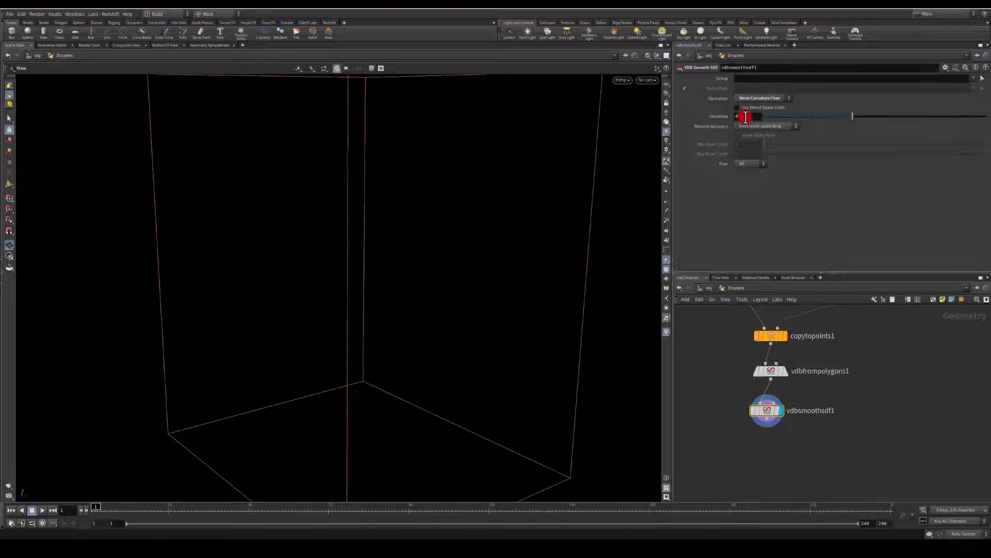
pyautogui.write('2')
pyautogui.press('Return')
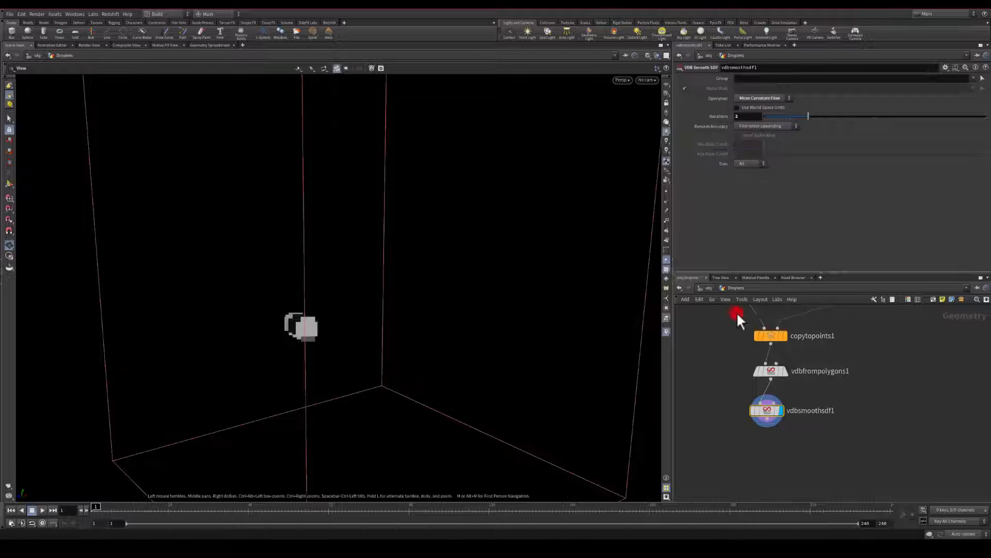
# Try a voxel size of 0.2 on vdbfrompolygons1 and settle on 0.05.
pyautogui.click(772, 370)
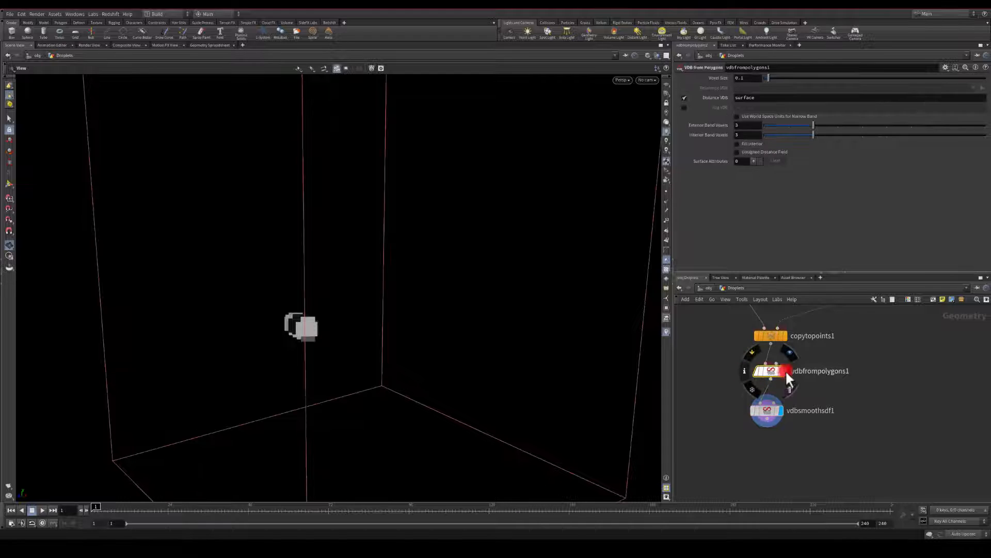
pyautogui.click(749, 79)
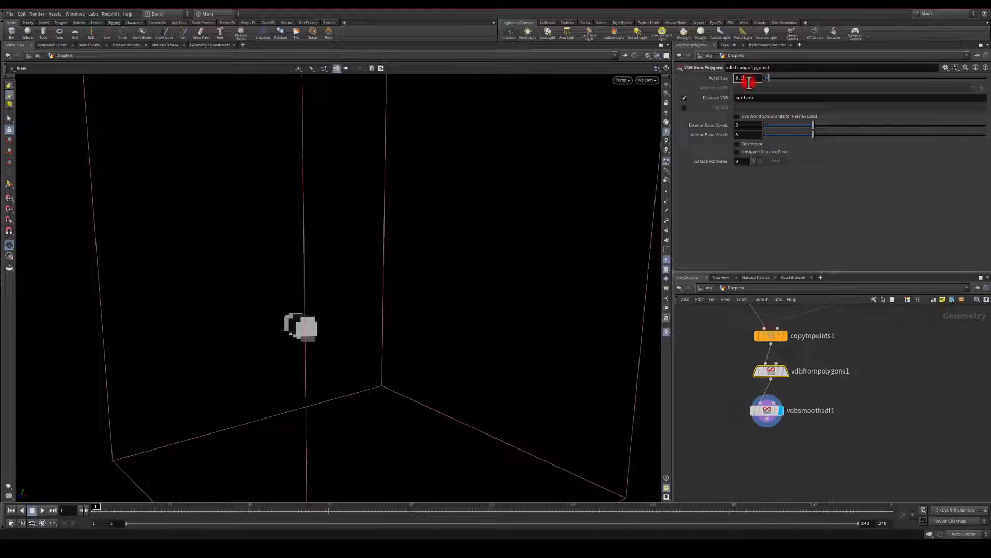
pyautogui.write('0.2')
pyautogui.press('Return')
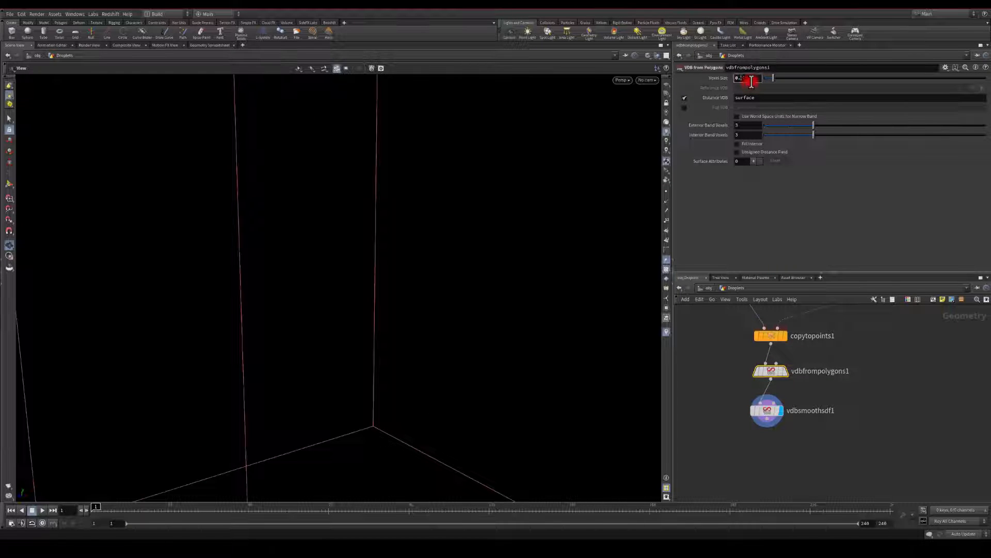
pyautogui.click(752, 79)
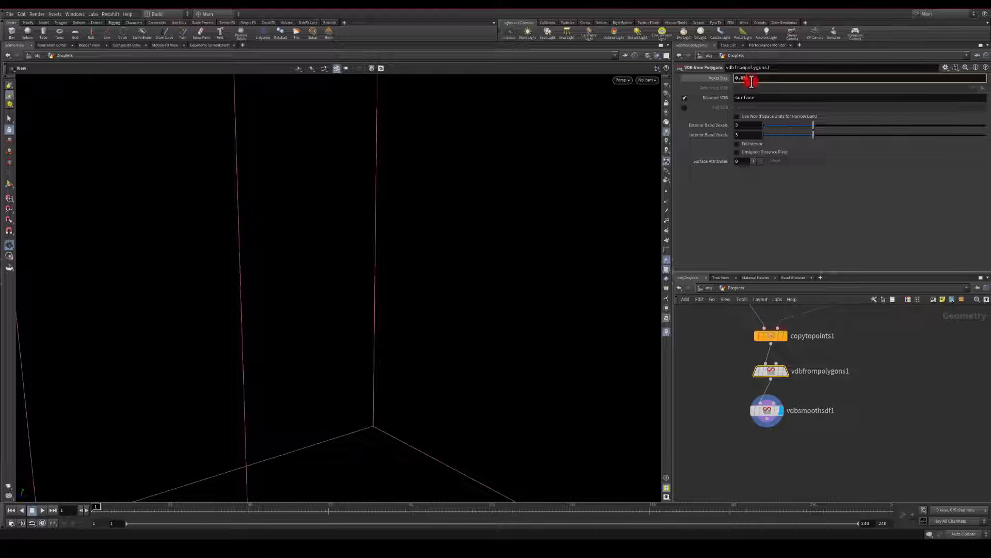
pyautogui.write('0.05')
pyautogui.press('Return')
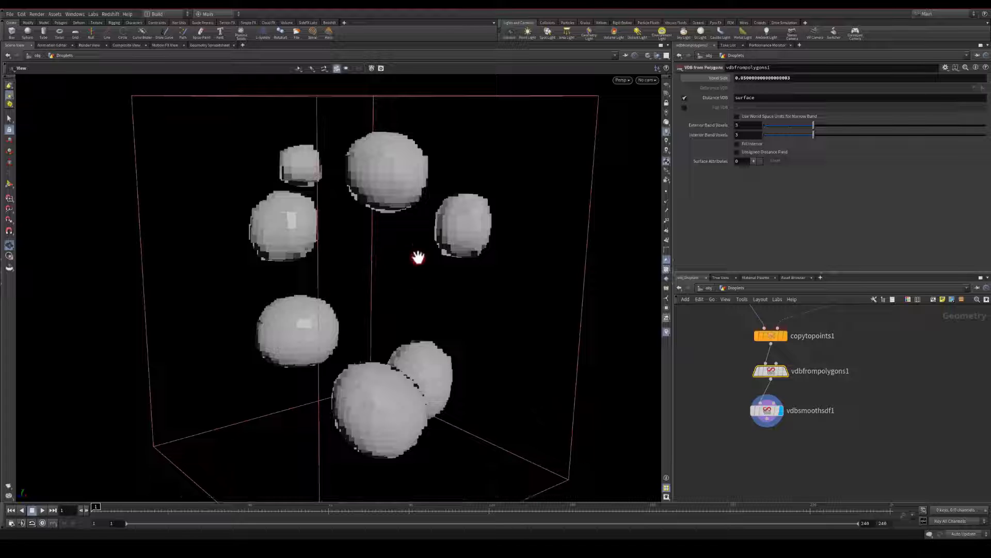
pyautogui.moveTo(460, 249); pyautogui.dragTo(380, 270)
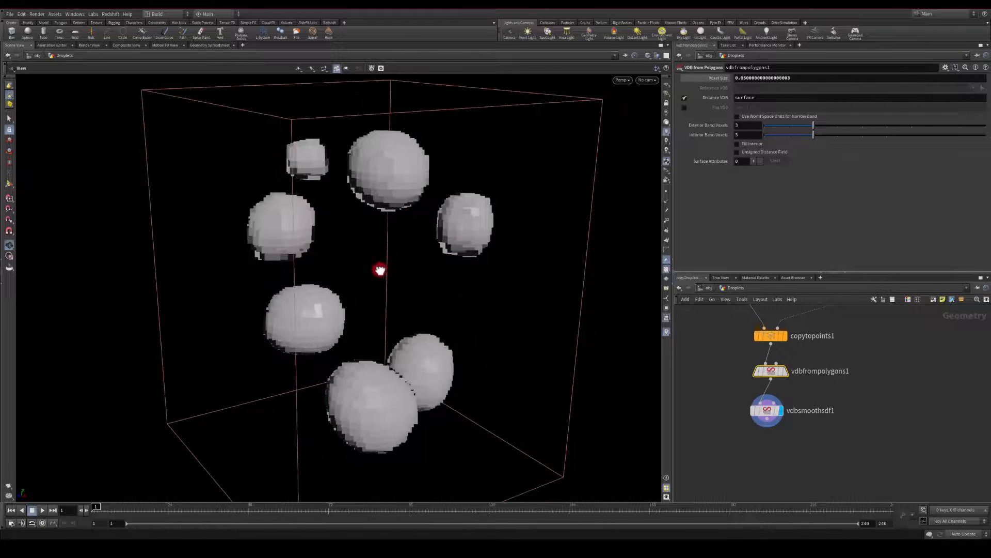
# Try a uniform scale of 0.5 on sphere2 and settle on 0.4.
pyautogui.moveTo(716, 359); pyautogui.dragTo(772, 452, button='middle')
pyautogui.moveTo(743, 353); pyautogui.dragTo(767, 429, button='middle')
pyautogui.click(784, 355)
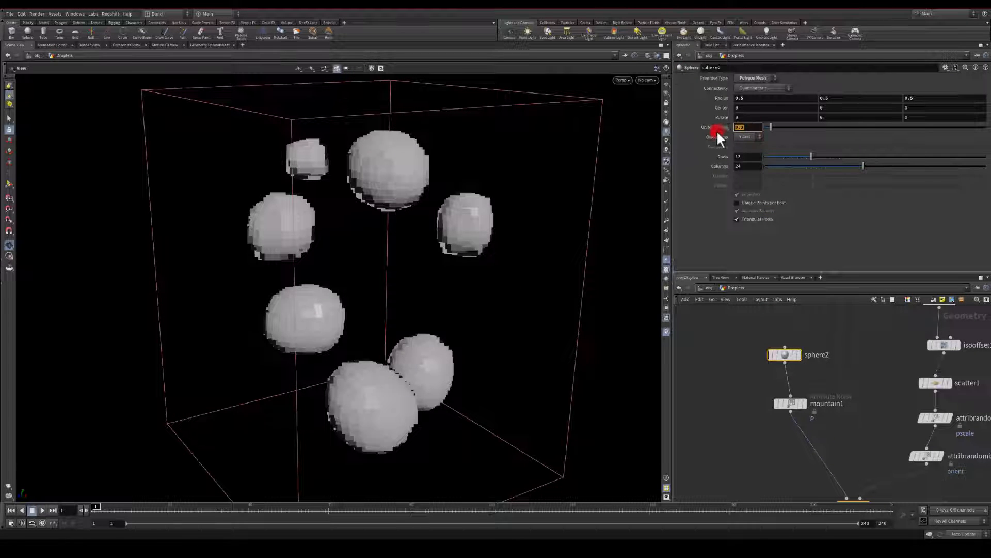
pyautogui.write('.5')
pyautogui.press('Return')
pyautogui.moveTo(436, 259); pyautogui.dragTo(382, 315)
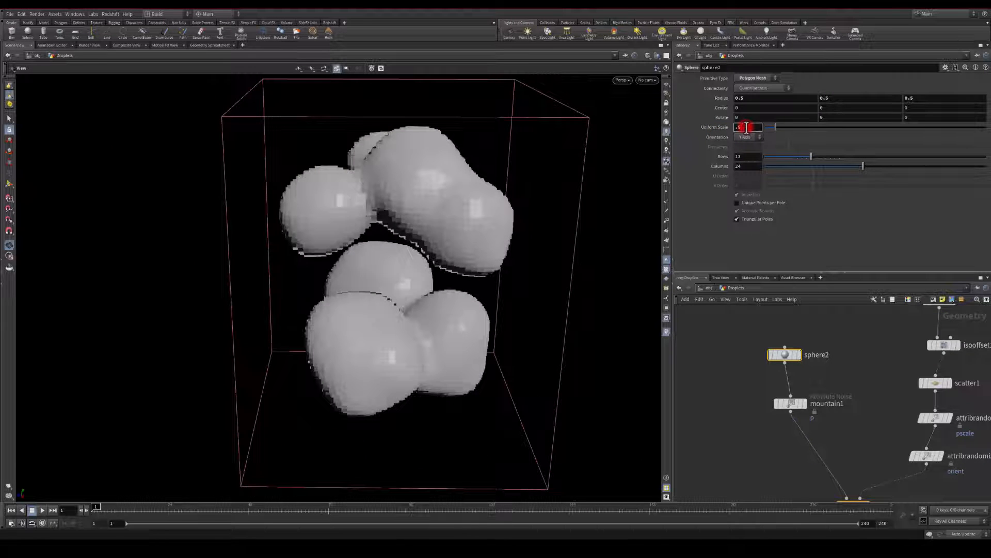
pyautogui.write('.4')
pyautogui.press('Return')
pyautogui.moveTo(491, 237); pyautogui.dragTo(480, 256)
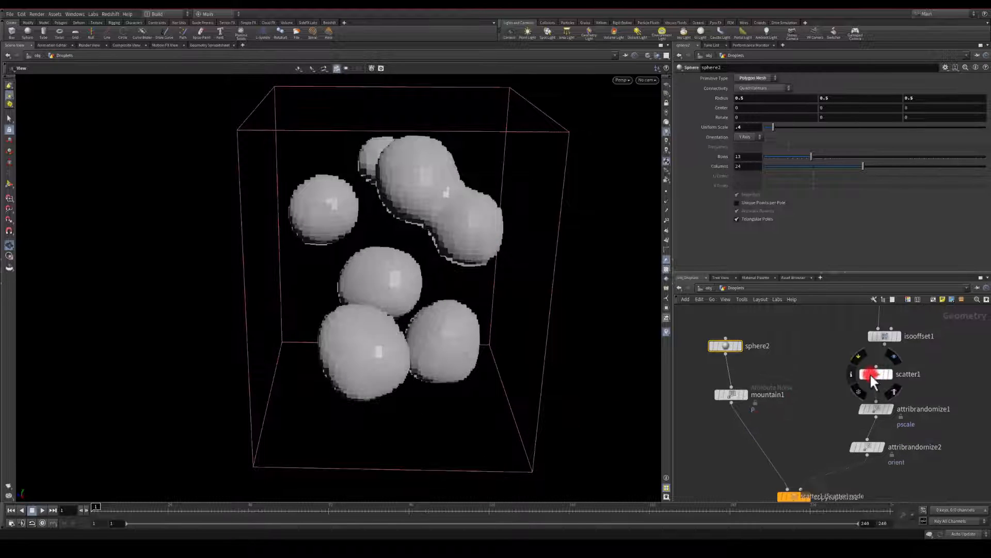
# Try global seeds of 1.63 and 2.21 on scatter1 and settle on 2.5.
pyautogui.click(875, 373)
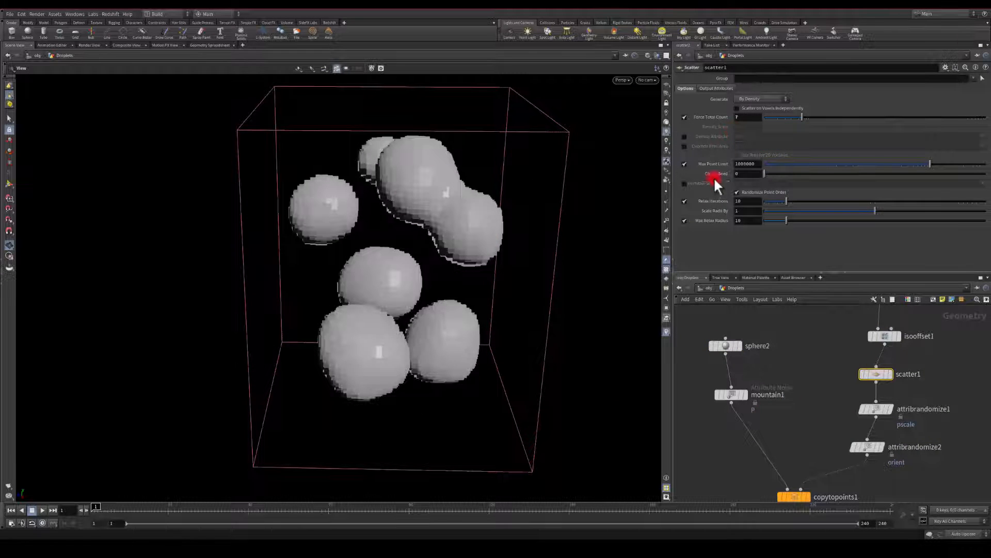
pyautogui.moveTo(774, 175); pyautogui.dragTo(800, 172)
pyautogui.moveTo(631, 198); pyautogui.dragTo(287, 327)
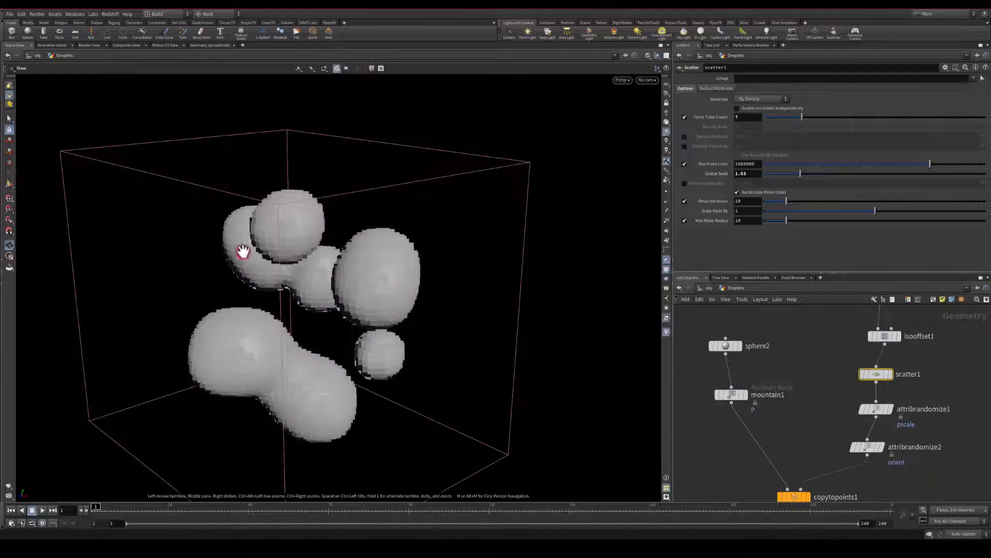
pyautogui.moveTo(243, 252); pyautogui.dragTo(256, 296)
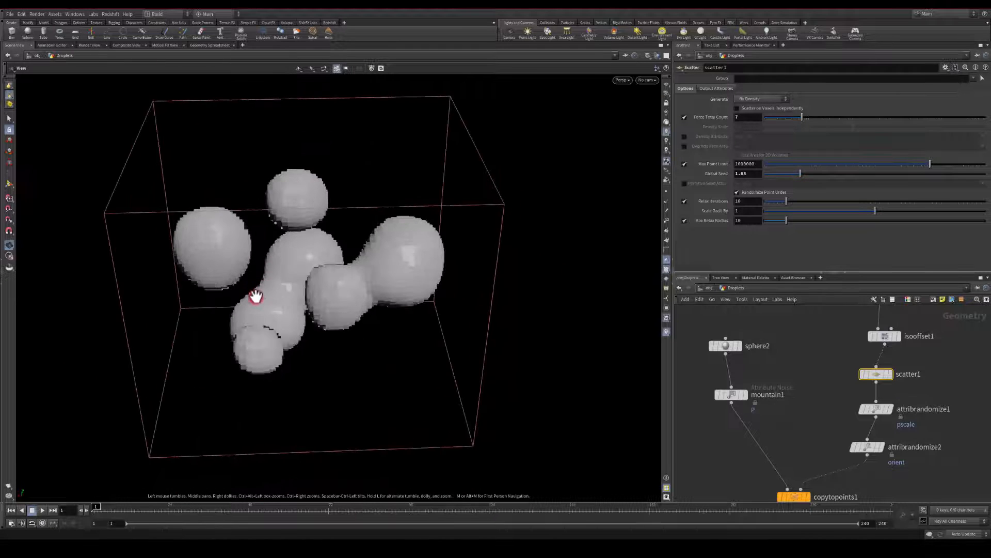
pyautogui.click(689, 229)
pyautogui.moveTo(804, 172); pyautogui.dragTo(813, 172)
pyautogui.moveTo(635, 192); pyautogui.dragTo(480, 212)
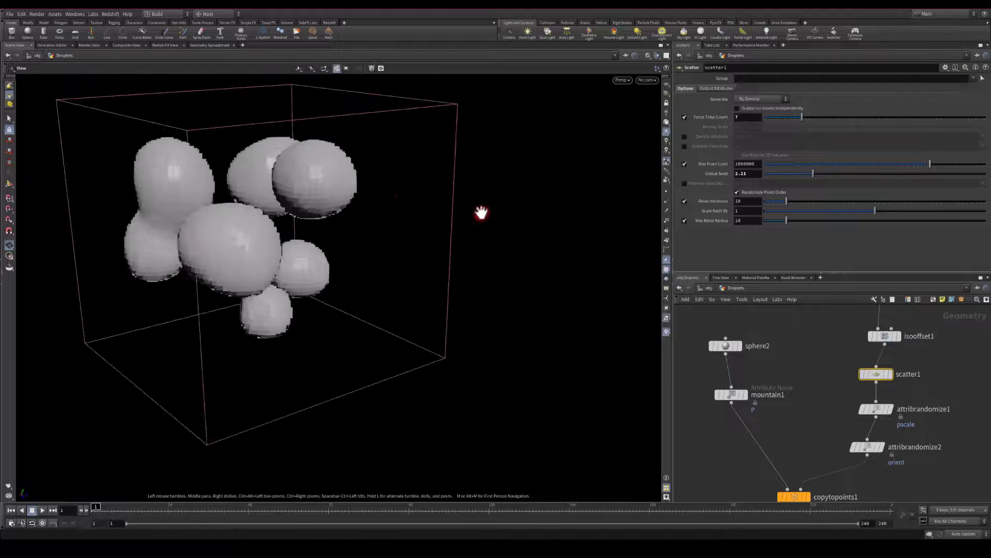
pyautogui.moveTo(813, 174); pyautogui.dragTo(819, 175)
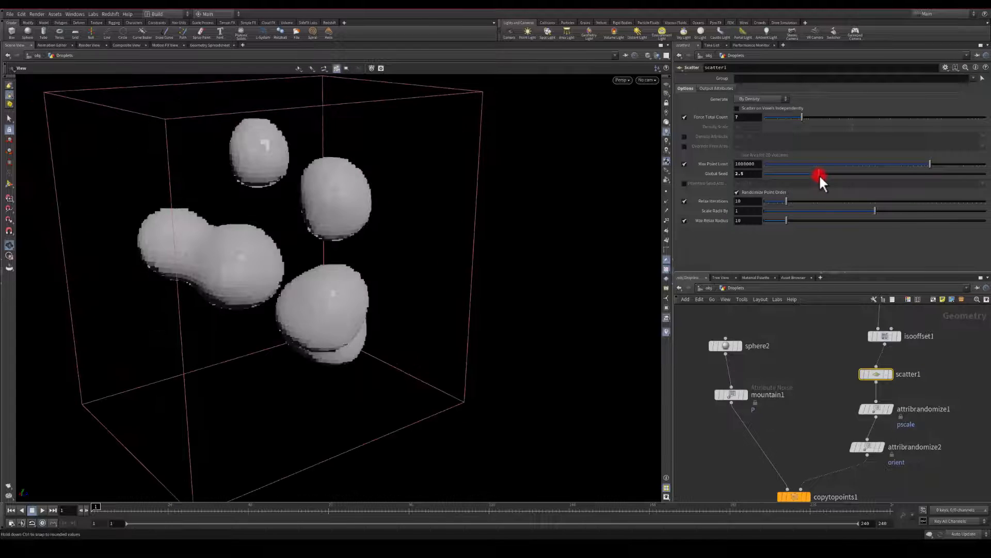
pyautogui.moveTo(465, 207); pyautogui.dragTo(177, 191)
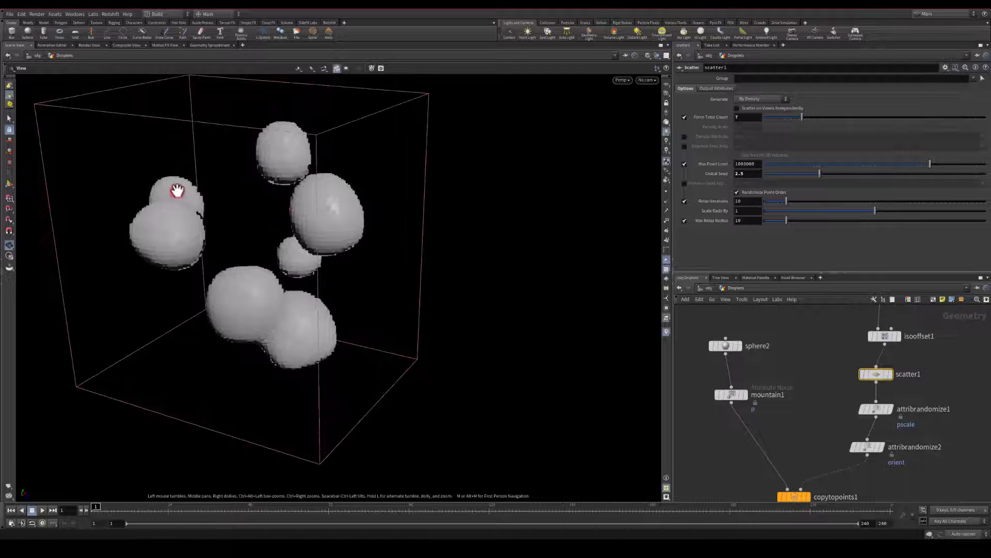
pyautogui.moveTo(269, 291); pyautogui.dragTo(273, 263)
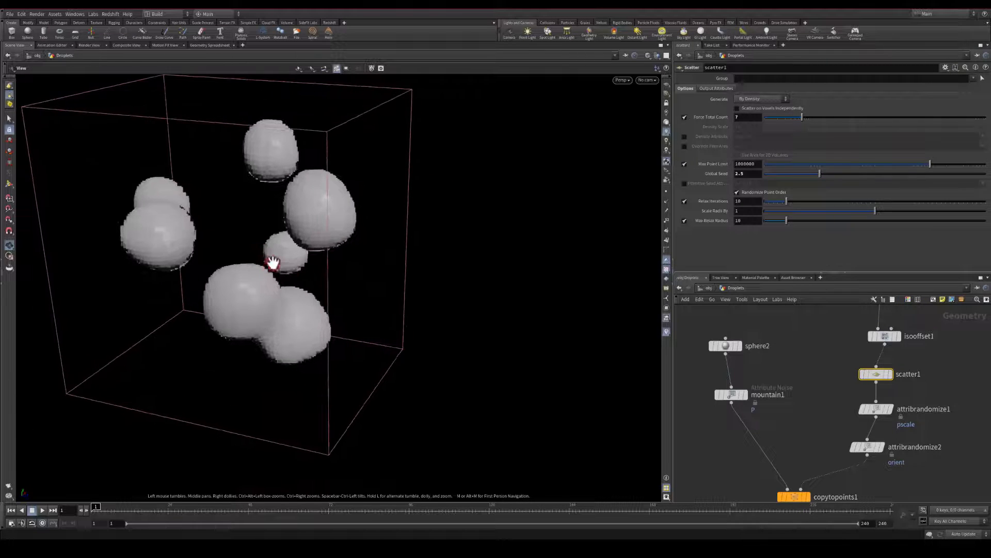
pyautogui.moveTo(355, 282); pyautogui.dragTo(271, 310, button='middle')
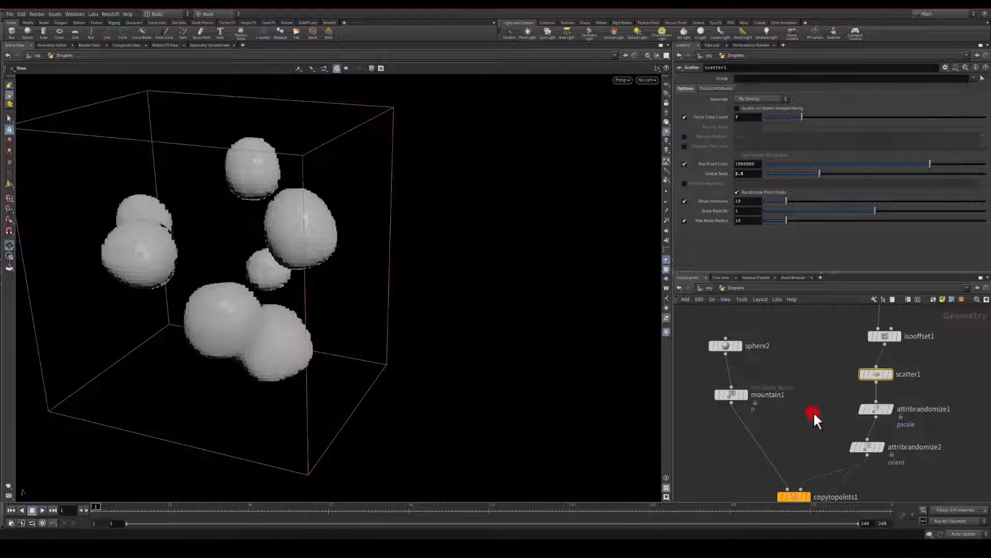
# Try a force total count of 8 on scatter1 and restore it to 7.
pyautogui.moveTo(874, 376)
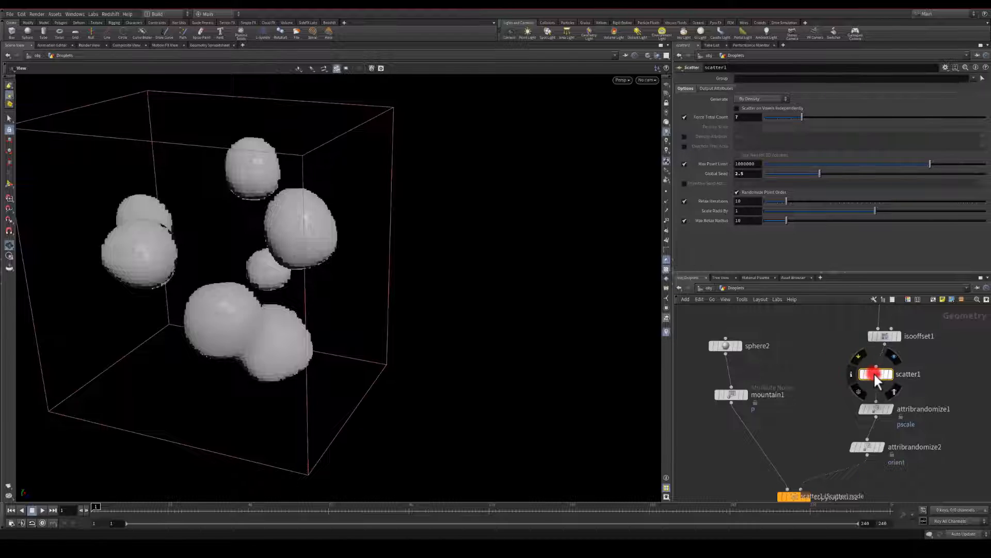
pyautogui.write('8')
pyautogui.press('Return')
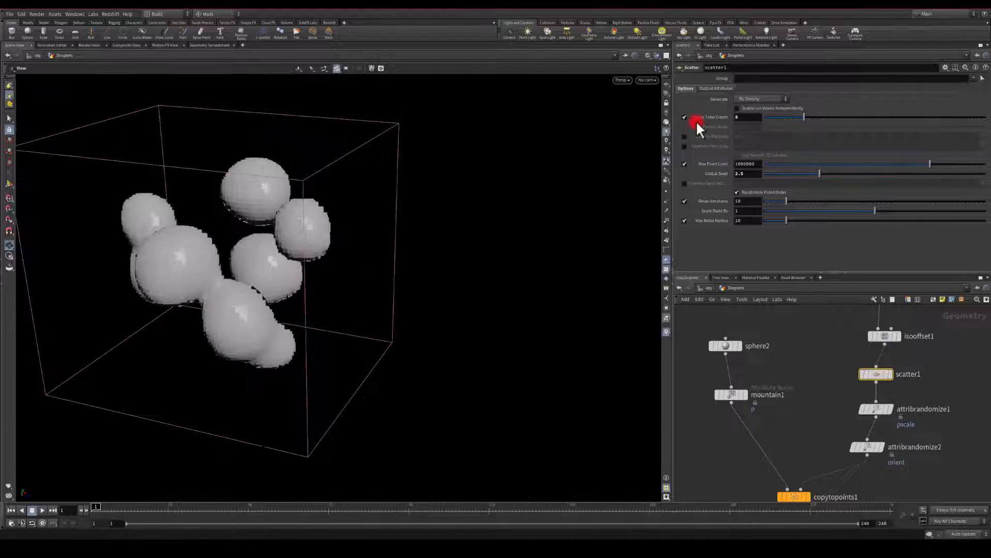
pyautogui.moveTo(401, 278)
pyautogui.mouseDown()
pyautogui.moveTo(427, 243)
pyautogui.moveTo(174, 258)
pyautogui.moveTo(278, 303)
pyautogui.moveTo(414, 228)
pyautogui.moveTo(246, 284)
pyautogui.moveTo(241, 259)
pyautogui.moveTo(401, 290)
pyautogui.mouseUp()
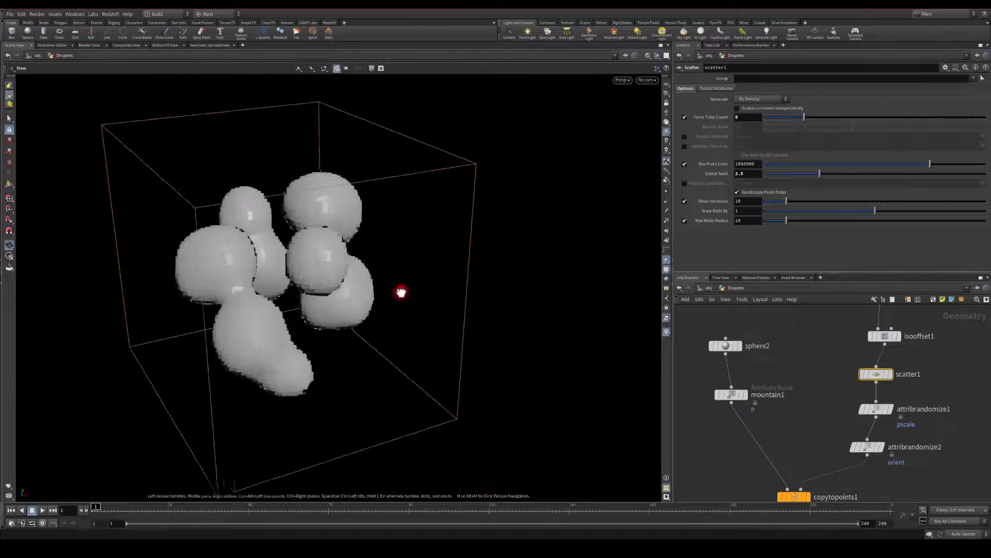
pyautogui.write('7')
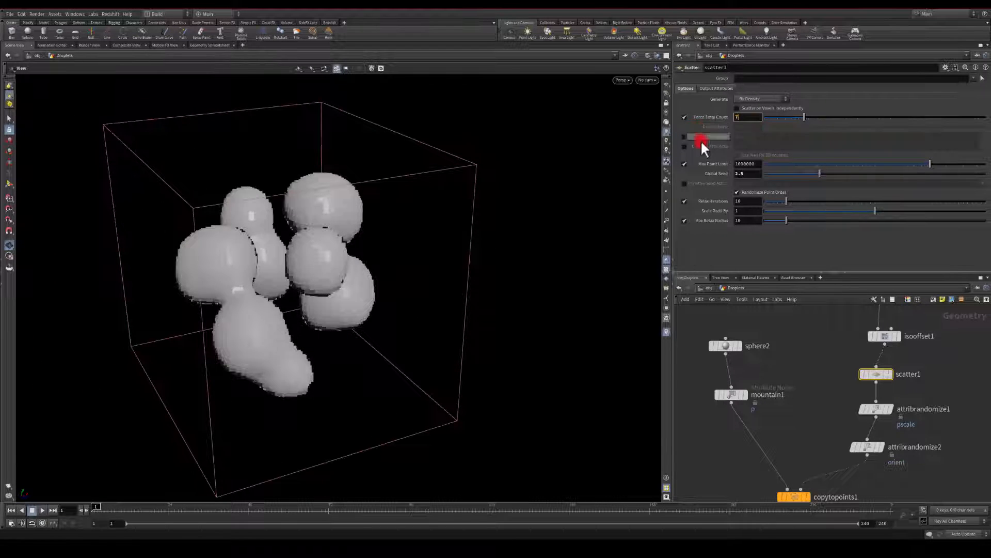
pyautogui.press('Return')
# Add a Convert VDB node below vdbsmoothsdf1, display its output and set it to convert to Polygons.
pyautogui.moveTo(731, 471); pyautogui.dragTo(739, 345, button='middle')
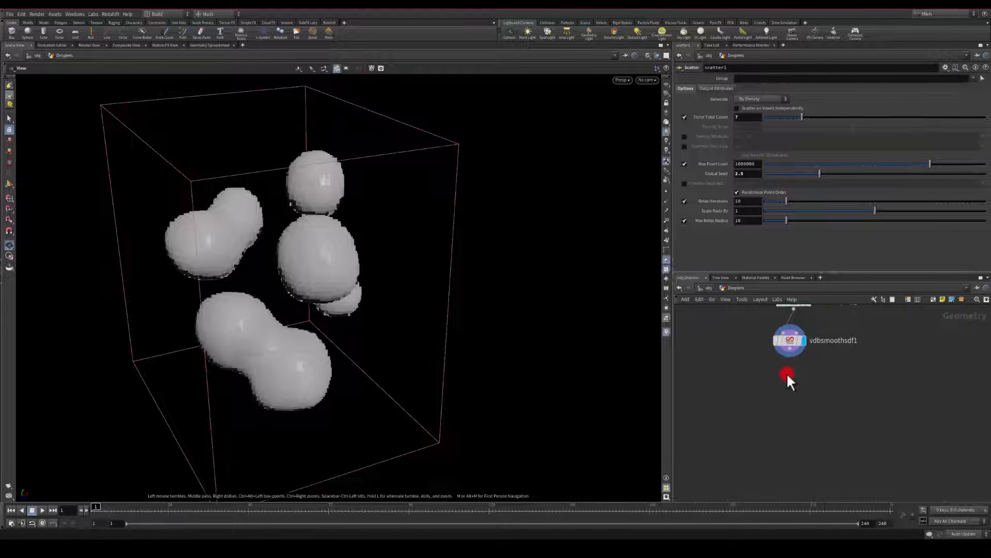
pyautogui.click(789, 357)
pyautogui.press('Tab')
pyautogui.write('conv')
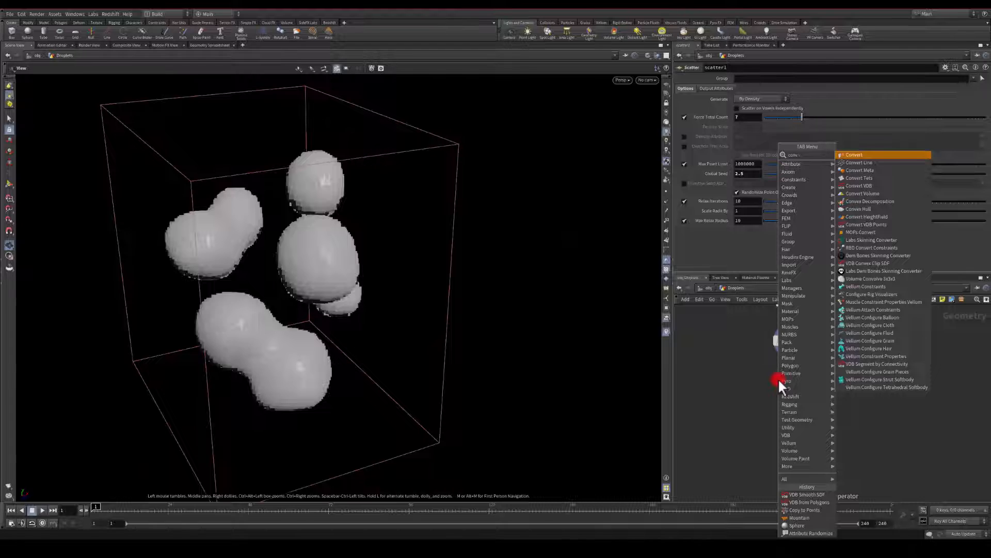
pyautogui.write('vdb')
pyautogui.press('Return')
pyautogui.click(779, 378)
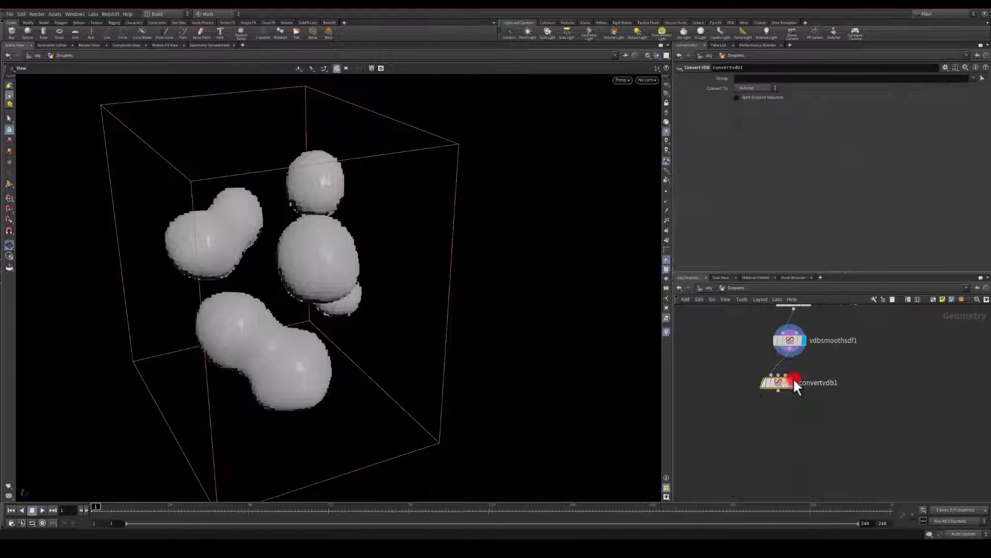
pyautogui.click(793, 380)
pyautogui.moveTo(773, 372); pyautogui.dragTo(779, 371)
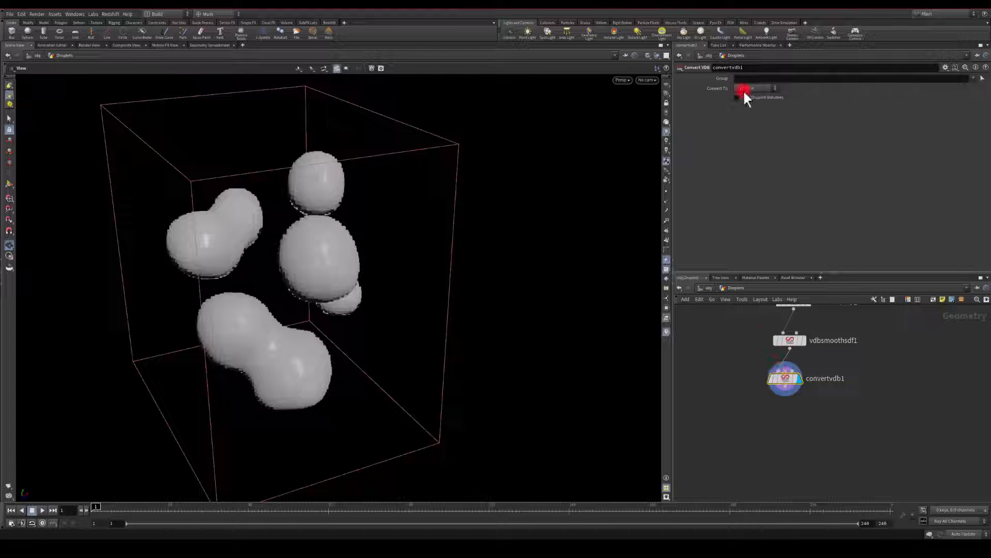
pyautogui.click(742, 111)
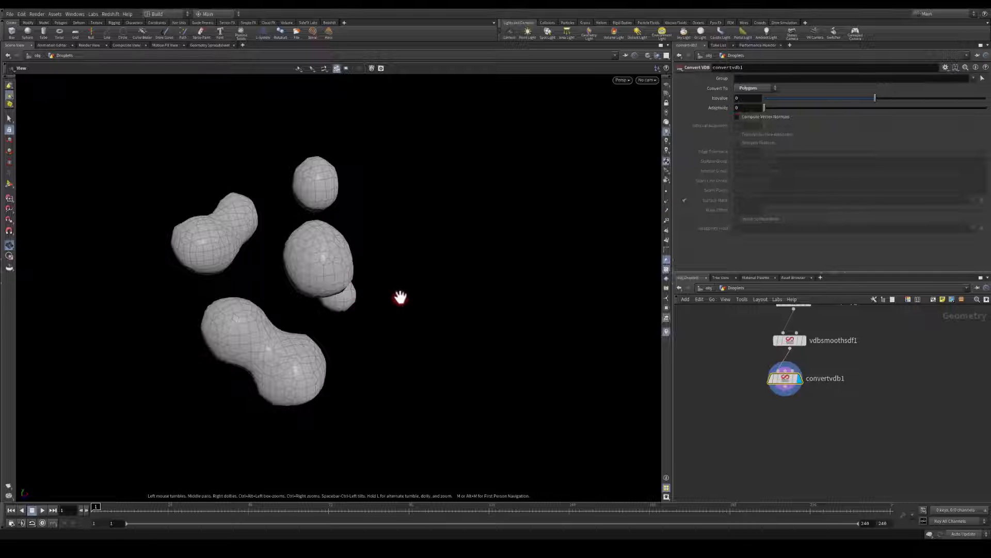
pyautogui.moveTo(401, 295); pyautogui.dragTo(390, 269)
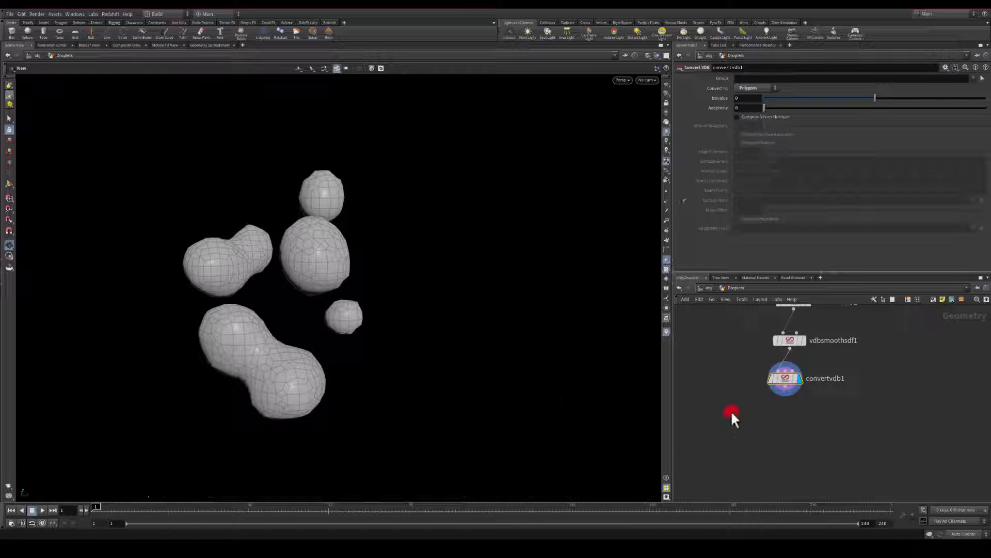
# Add a Remesh node below convertvdb1 and display its output.
pyautogui.press('Tab')
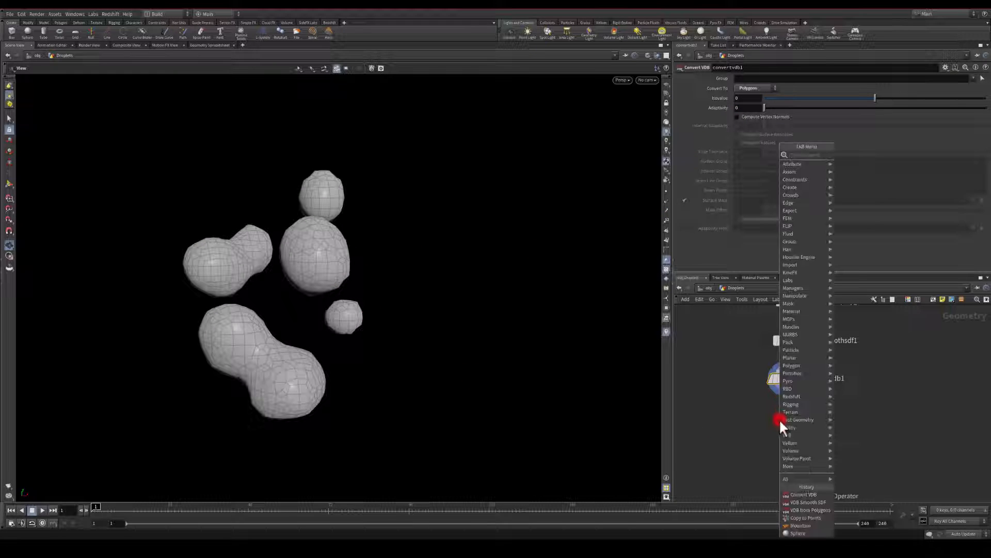
pyautogui.write('rem')
pyautogui.press('Return')
pyautogui.click(779, 419)
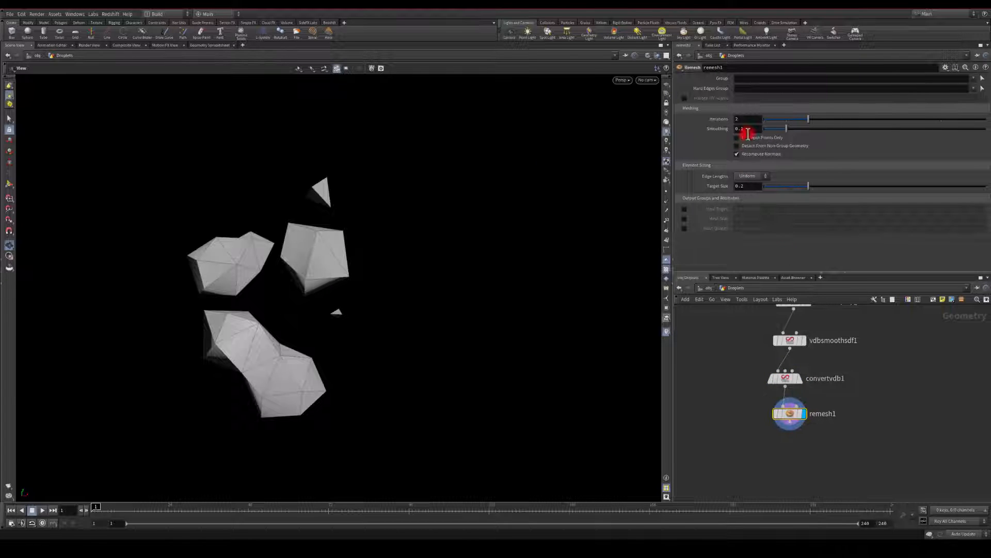
# Try a target size of 0.1 on remesh1 and settle on 0.05.
pyautogui.write('.1')
pyautogui.press('Return')
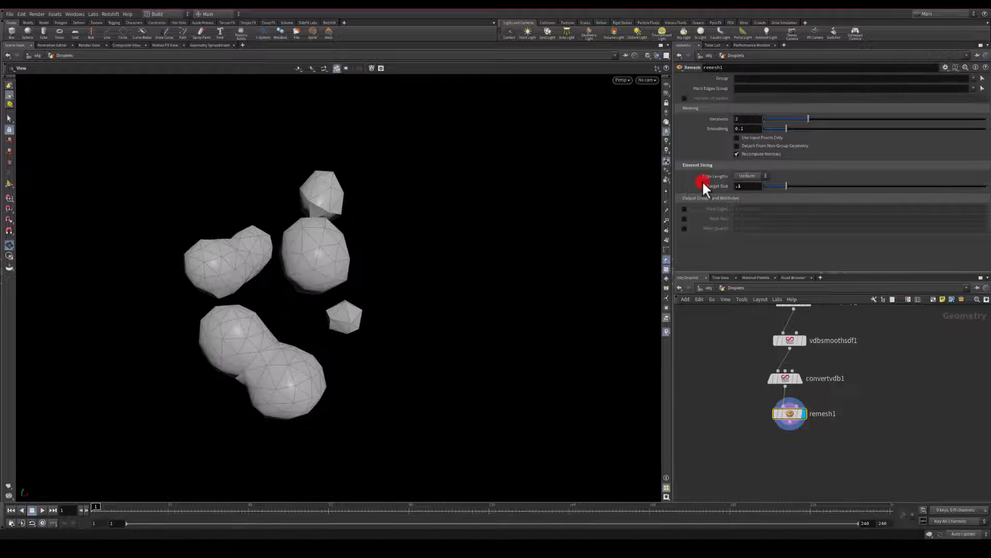
pyautogui.write('.05')
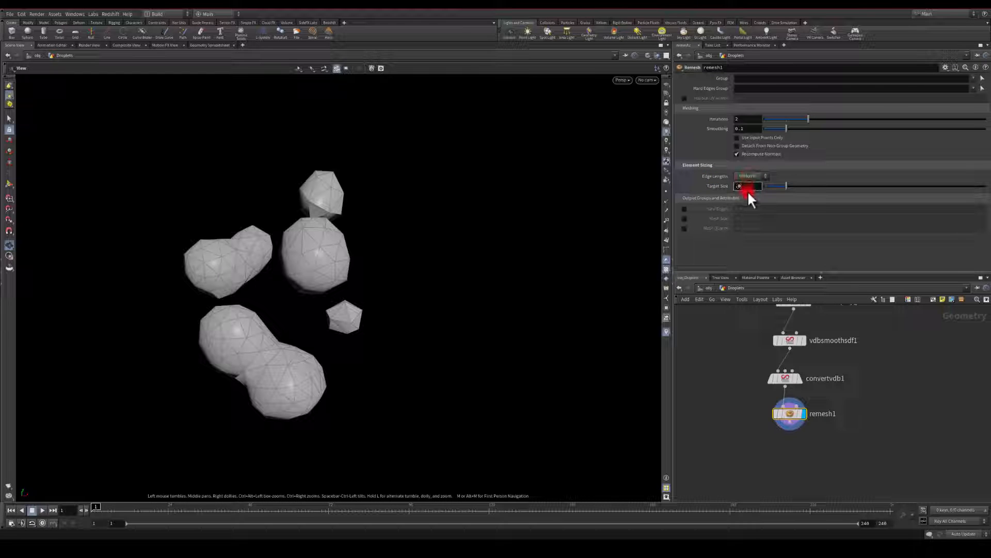
pyautogui.press('Return')
pyautogui.moveTo(627, 141); pyautogui.dragTo(462, 403)
# Add a PolyReduce node below remesh1 and display its output.
pyautogui.moveTo(749, 432); pyautogui.dragTo(764, 361, button='middle')
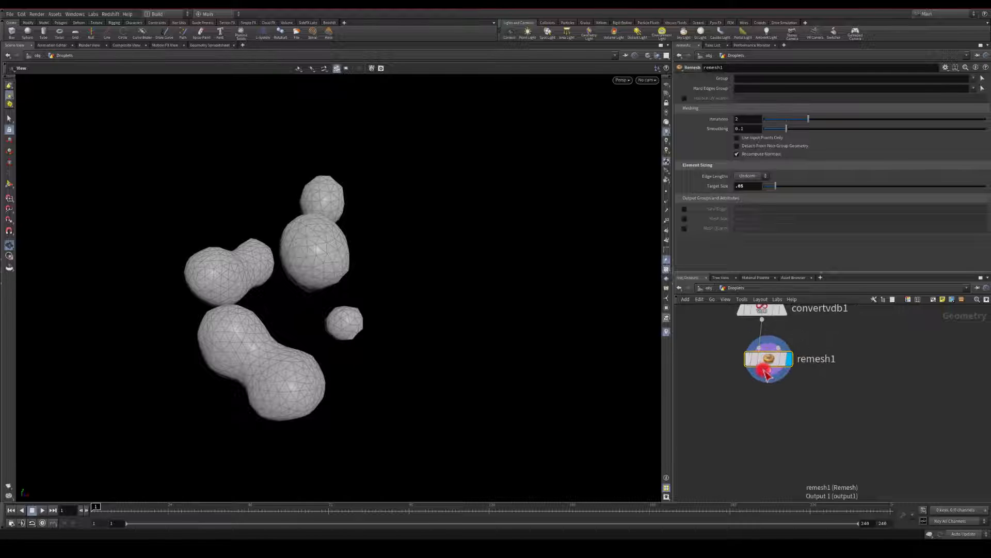
pyautogui.press('Tab')
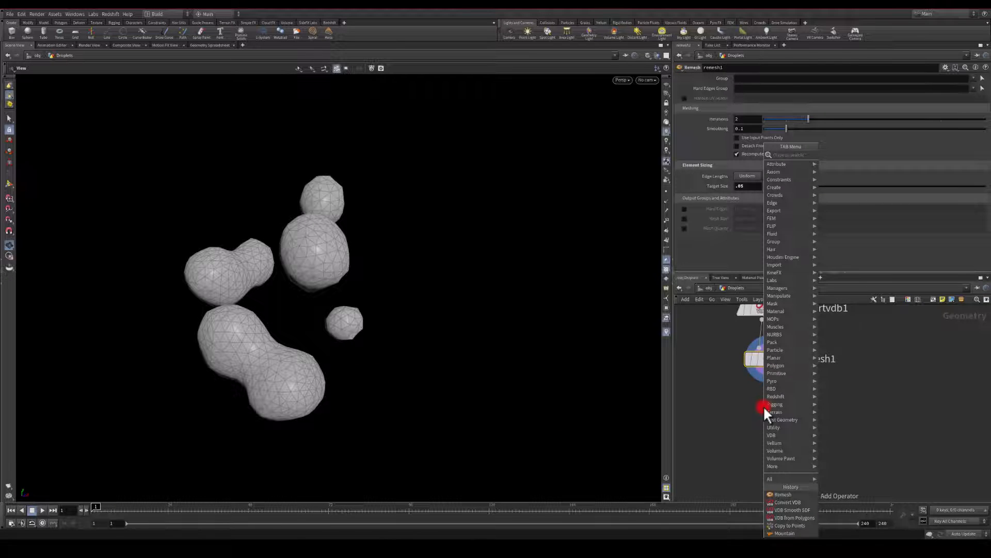
pyautogui.write('polyr')
pyautogui.press('Return')
pyautogui.click(763, 404)
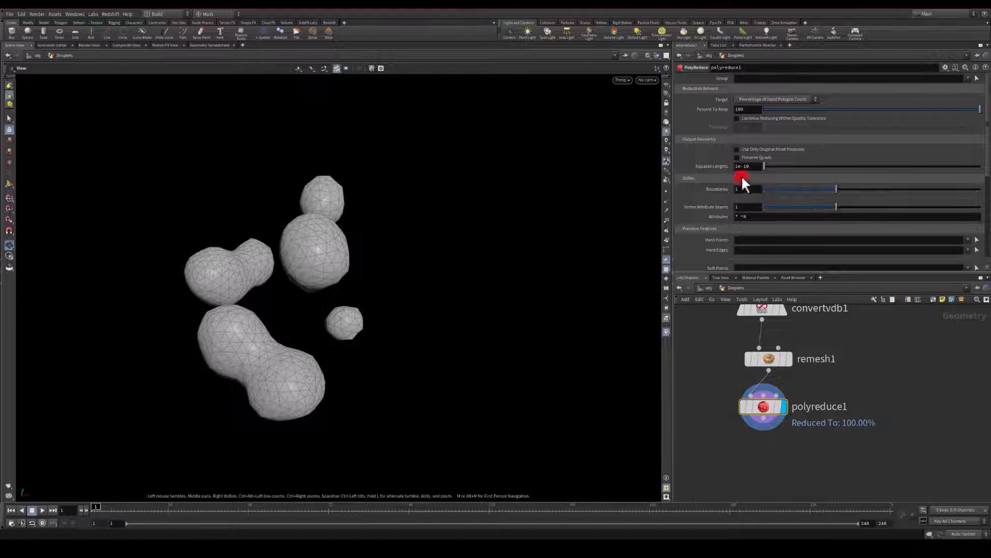
# Try keeping 50 percent of the polygons on polyreduce1 and settle on 20 percent.
pyautogui.write('50')
pyautogui.press('Return')
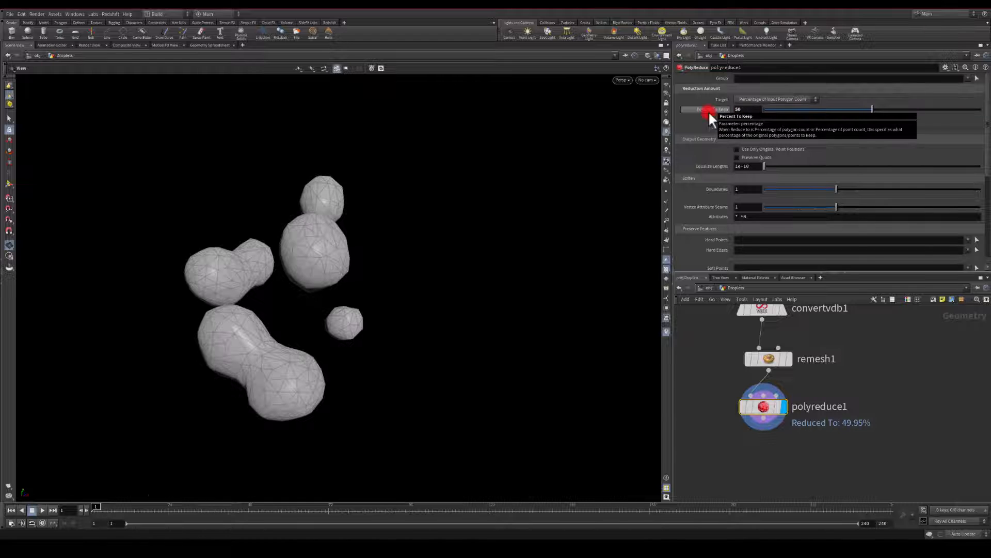
pyautogui.moveTo(749, 110); pyautogui.dragTo(729, 109)
pyautogui.write('20')
pyautogui.press('Return')
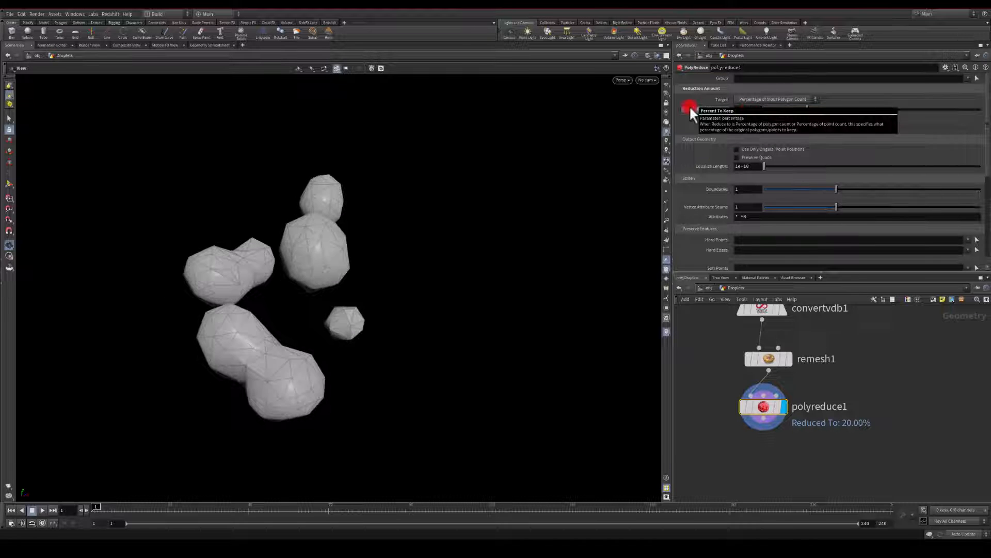
pyautogui.moveTo(354, 250); pyautogui.dragTo(341, 334)
# Add a Labs Soften Normals node below polyreduce1 and display its output.
pyautogui.moveTo(786, 444); pyautogui.dragTo(757, 393, button='middle')
pyautogui.click(735, 413)
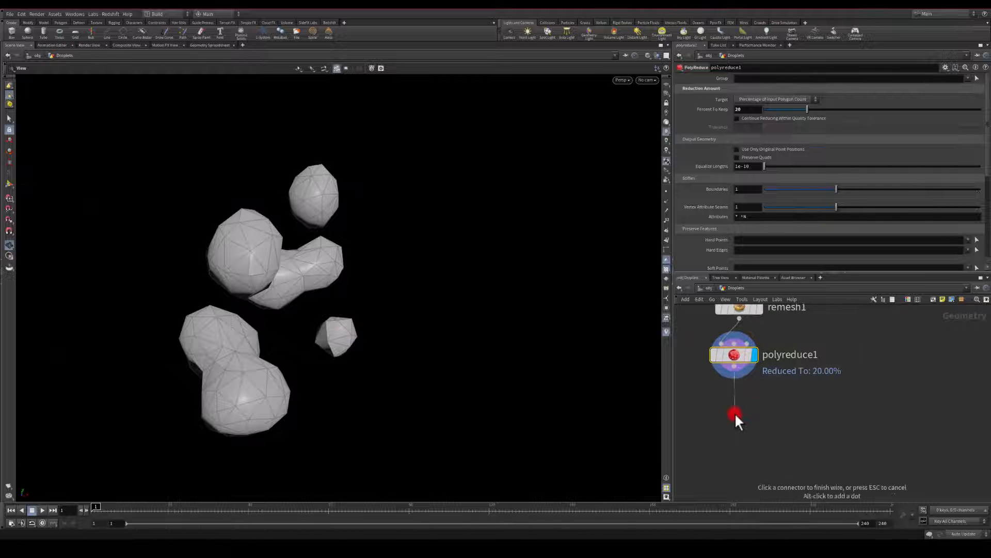
pyautogui.press('Tab')
pyautogui.write('nor')
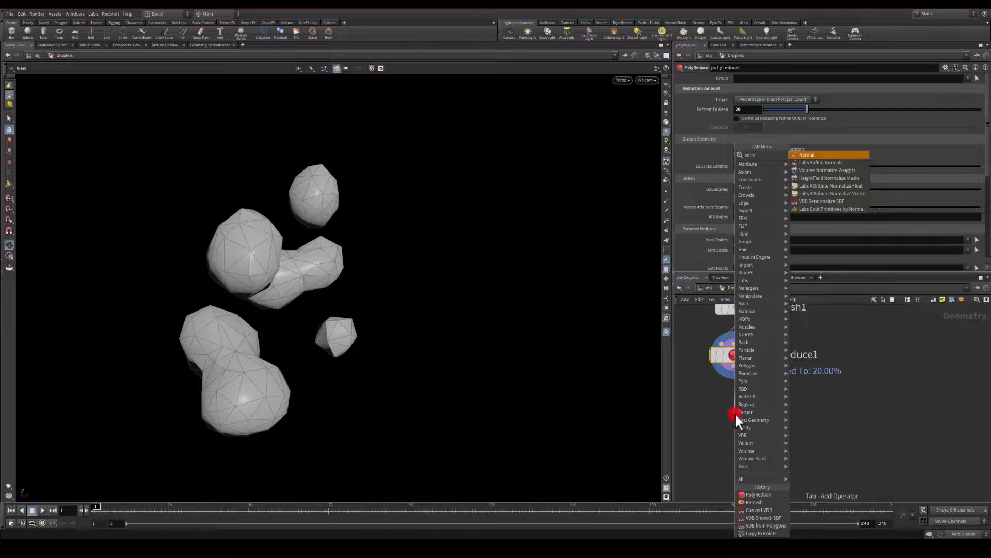
pyautogui.press('Down')
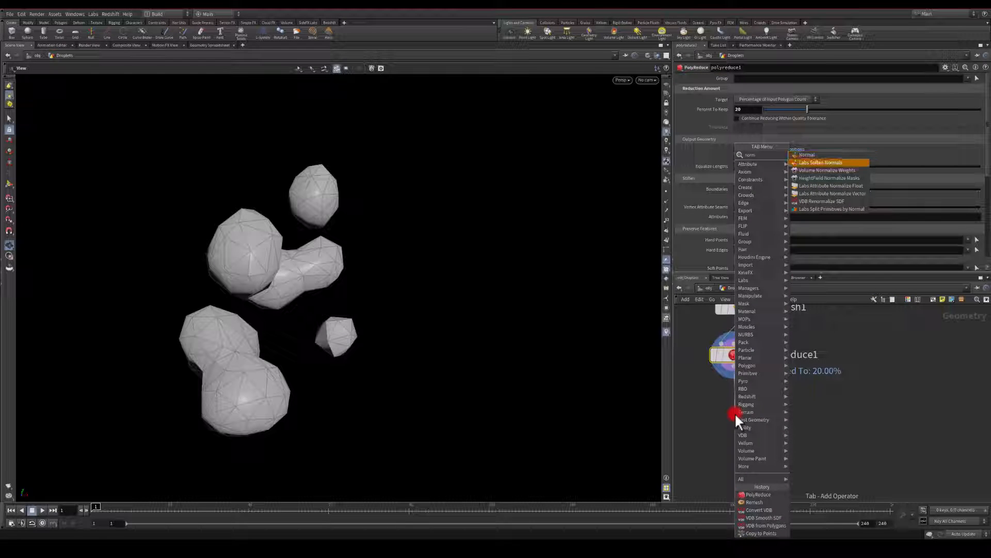
pyautogui.press('Return')
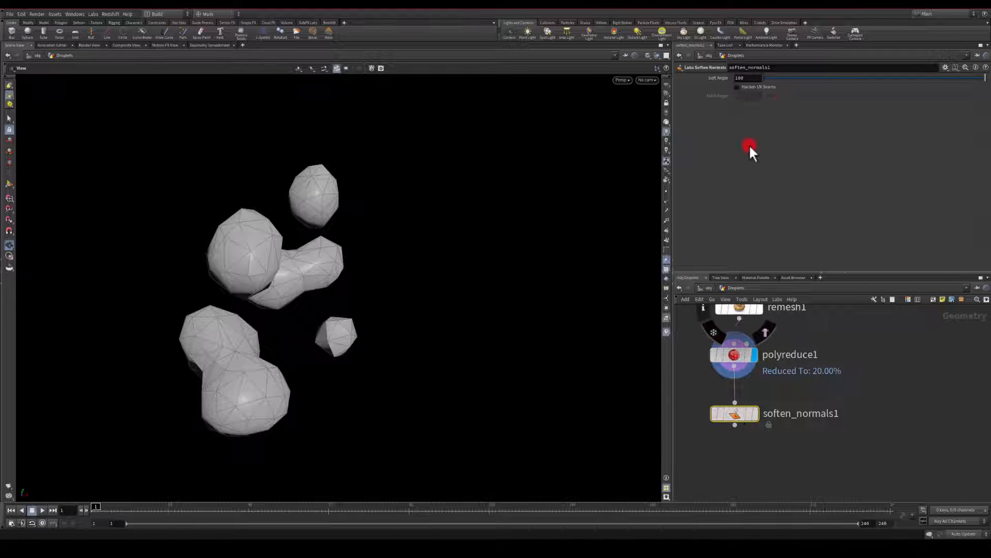
pyautogui.click(755, 414)
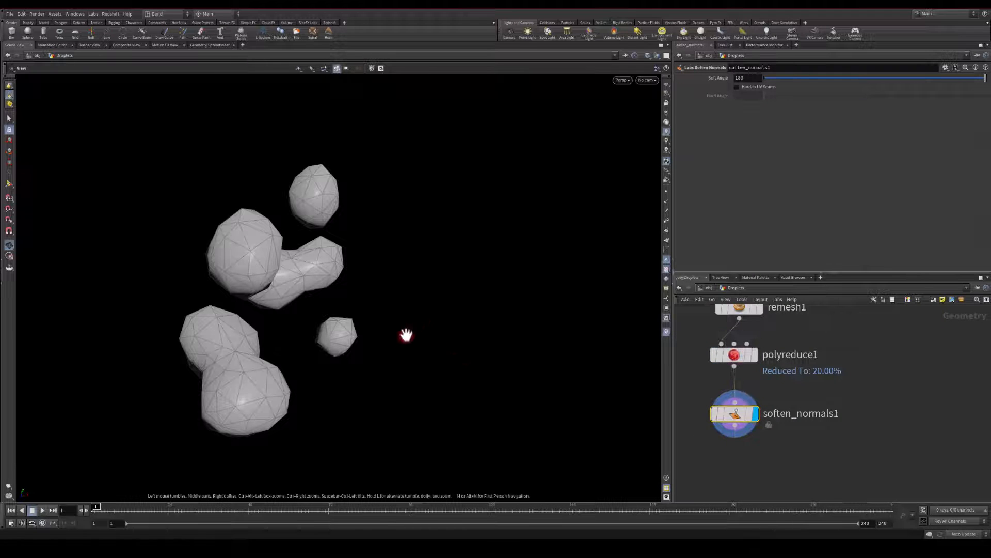
# Add a UV Project node below soften_normals1 and display its output.
pyautogui.moveTo(738, 466); pyautogui.dragTo(740, 424, button='middle')
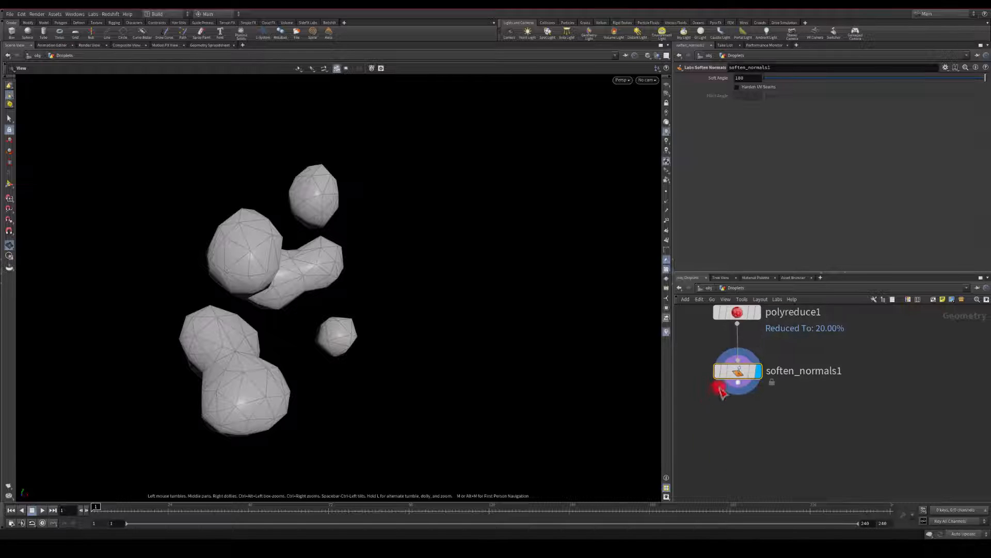
pyautogui.press('Tab')
pyautogui.write('uv pr')
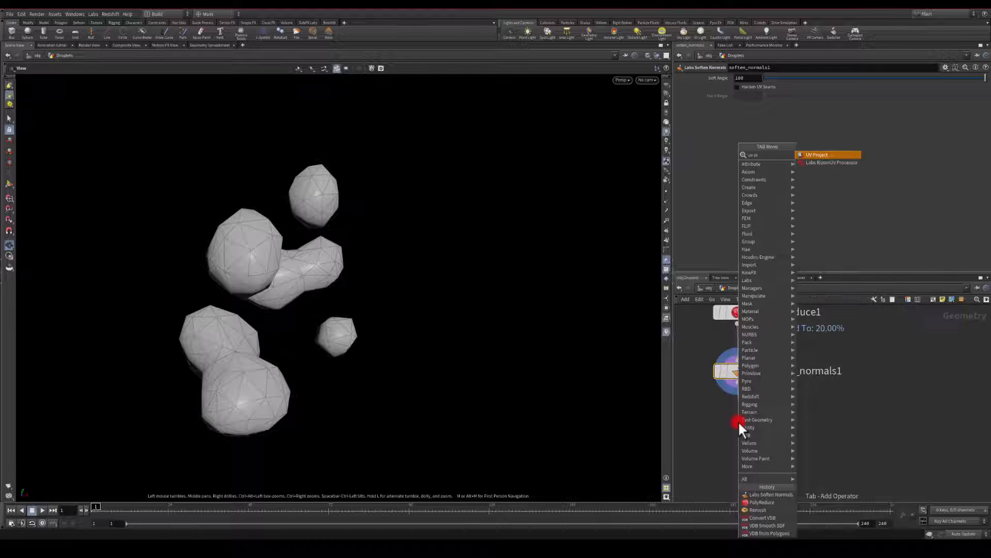
pyautogui.press('Return')
pyautogui.click(739, 423)
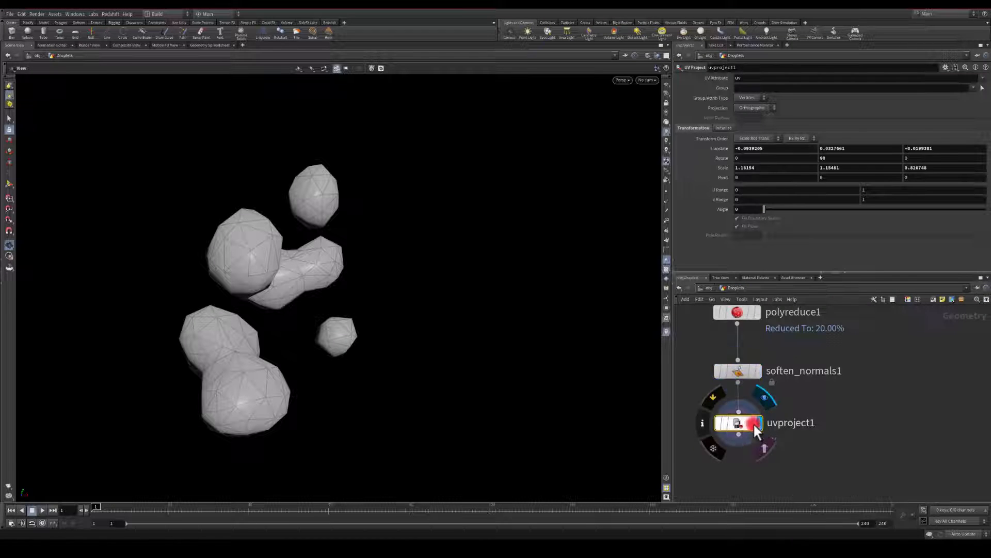
# Set uvproject1's UV attribute to uv2 and display the projected layout in the UV view.
pyautogui.moveTo(747, 426)
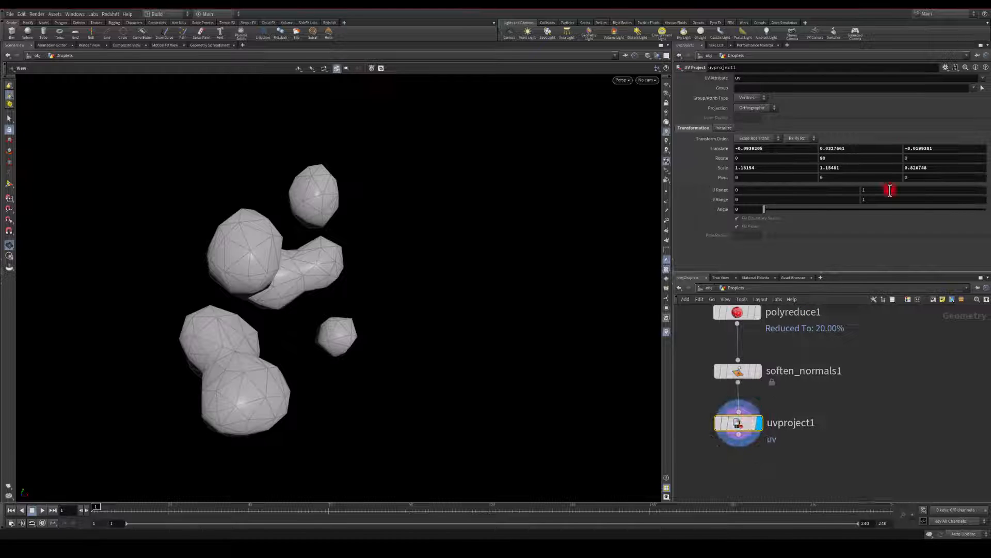
pyautogui.click(777, 78)
pyautogui.write('2')
pyautogui.press('Return')
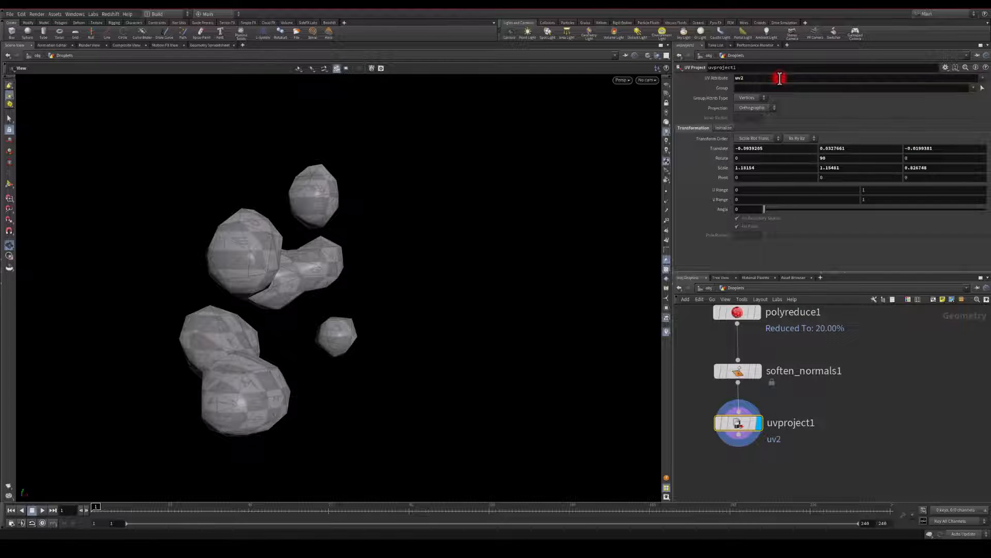
pyautogui.click(622, 80)
pyautogui.moveTo(633, 96)
pyautogui.click(678, 127)
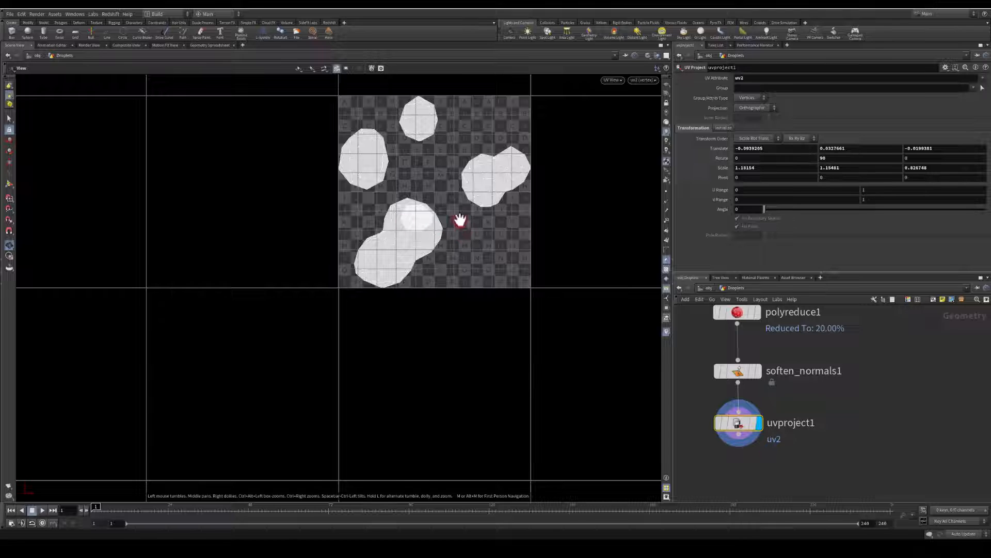
# Try initializing uvproject1's projection to different axis planes and return to the To Best Plane method.
pyautogui.click(723, 128)
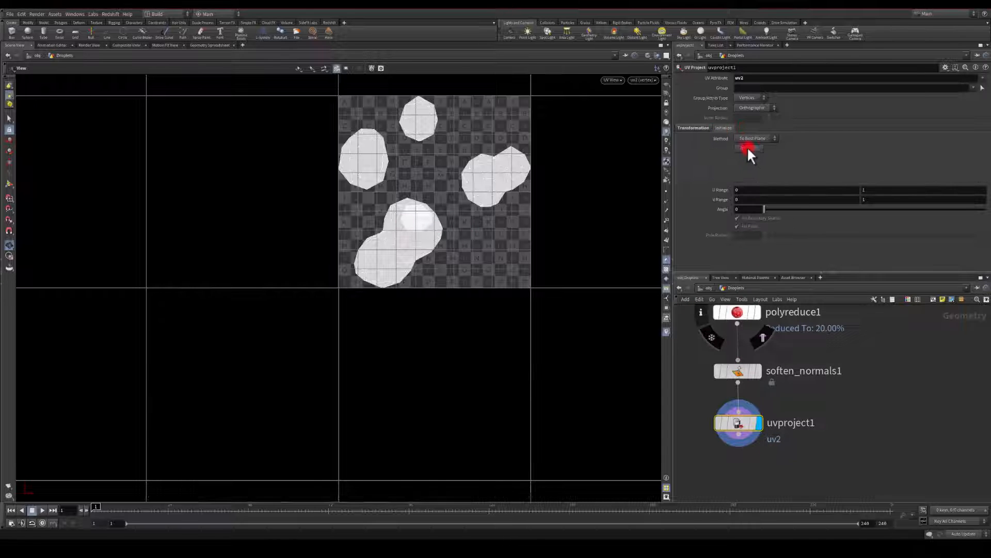
pyautogui.click(744, 149)
pyautogui.click(746, 138)
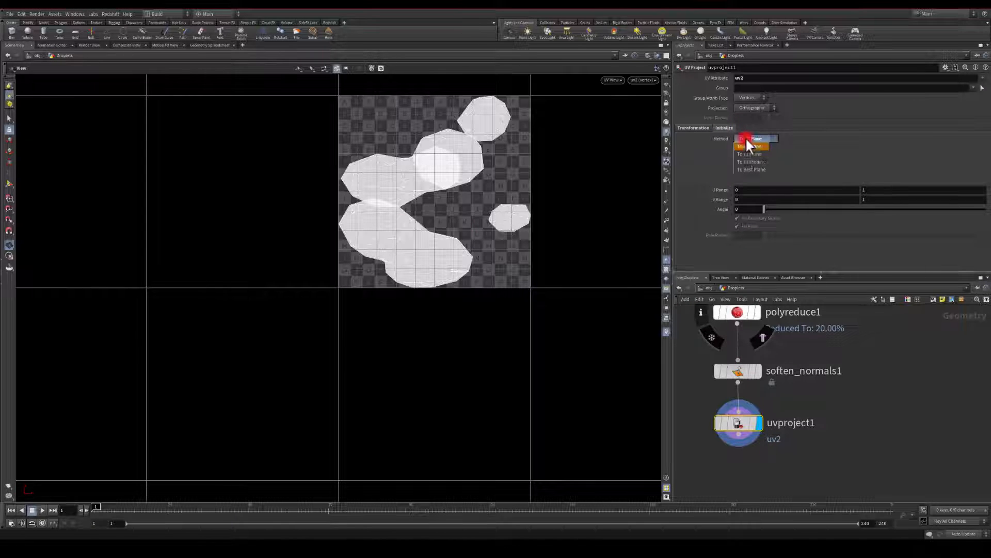
pyautogui.click(744, 150)
pyautogui.click(745, 149)
pyautogui.click(745, 139)
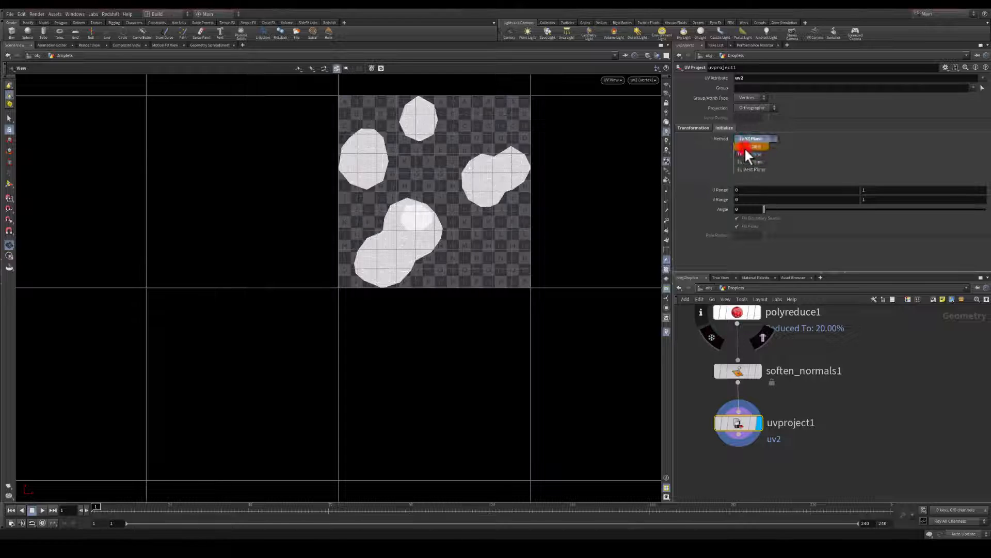
pyautogui.click(745, 148)
pyautogui.click(744, 149)
pyautogui.click(746, 139)
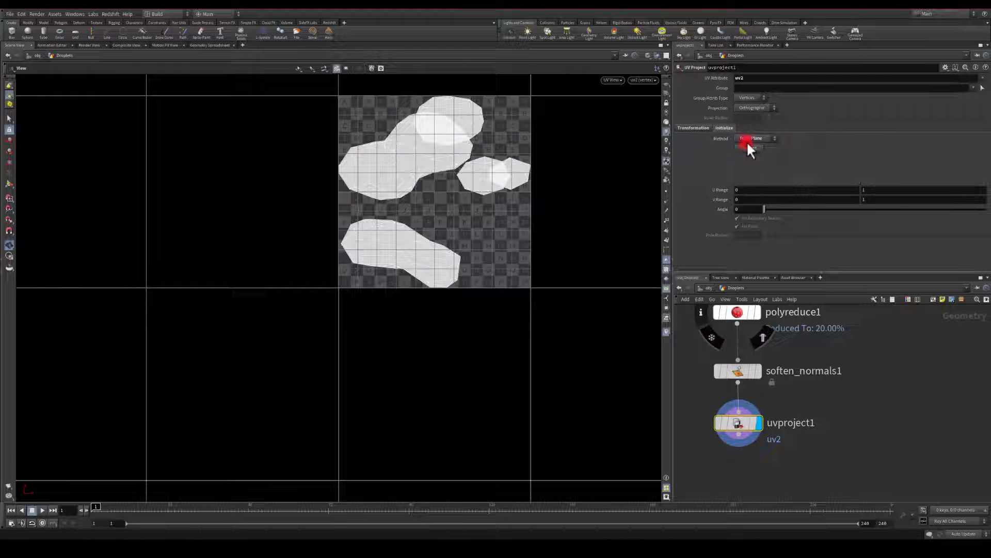
pyautogui.click(750, 162)
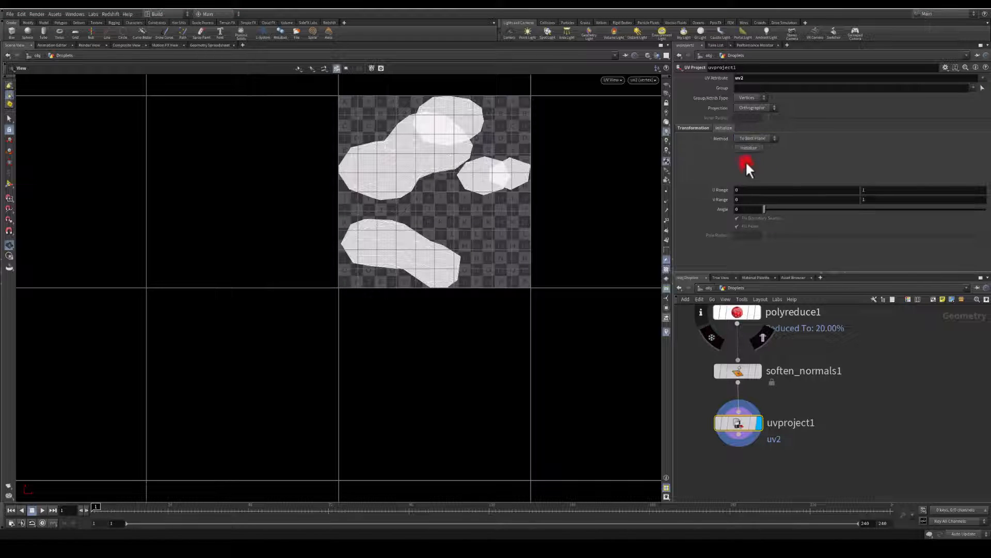
pyautogui.click(747, 147)
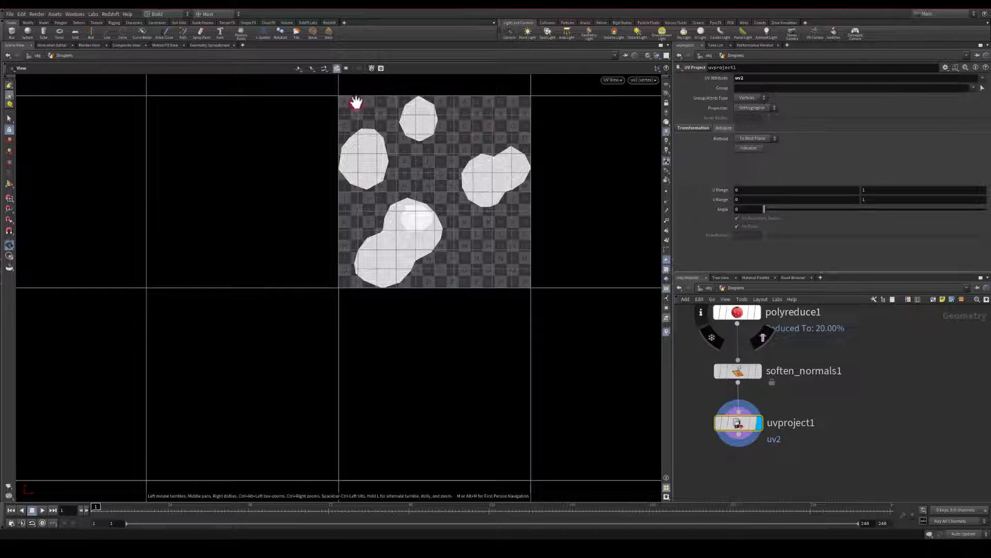
# Return to the perspective view and add a Labs Auto UV node below uvproject1.
pyautogui.click(605, 81)
pyautogui.click(614, 96)
pyautogui.moveTo(867, 461); pyautogui.dragTo(869, 388, button='middle')
pyautogui.click(742, 363)
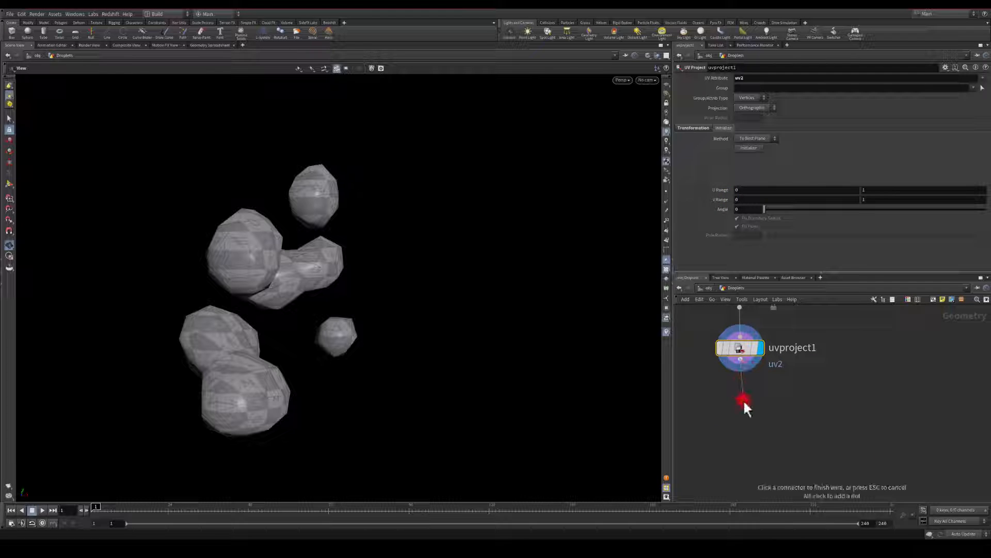
pyautogui.press('Tab')
pyautogui.write('auto')
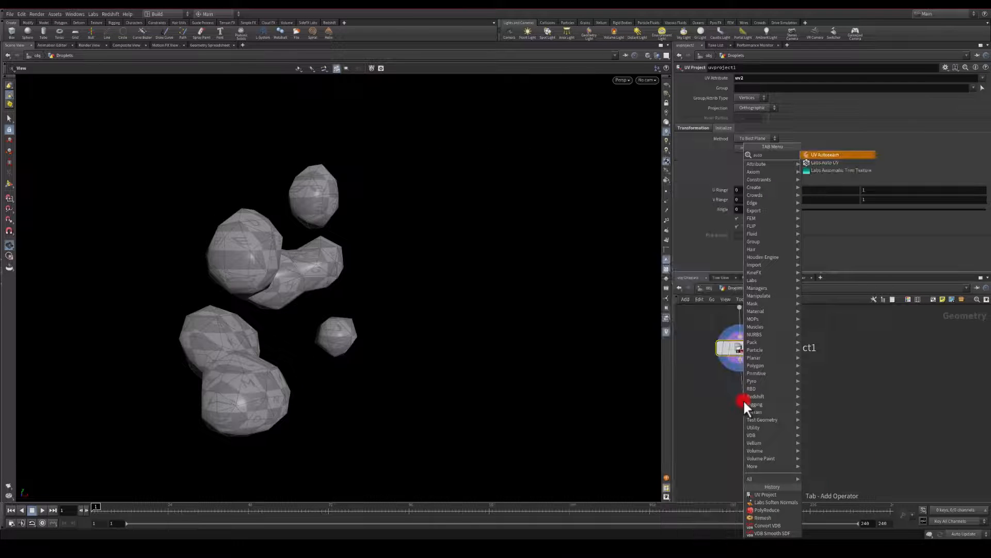
pyautogui.press('Down')
pyautogui.press('Return')
pyautogui.click(742, 399)
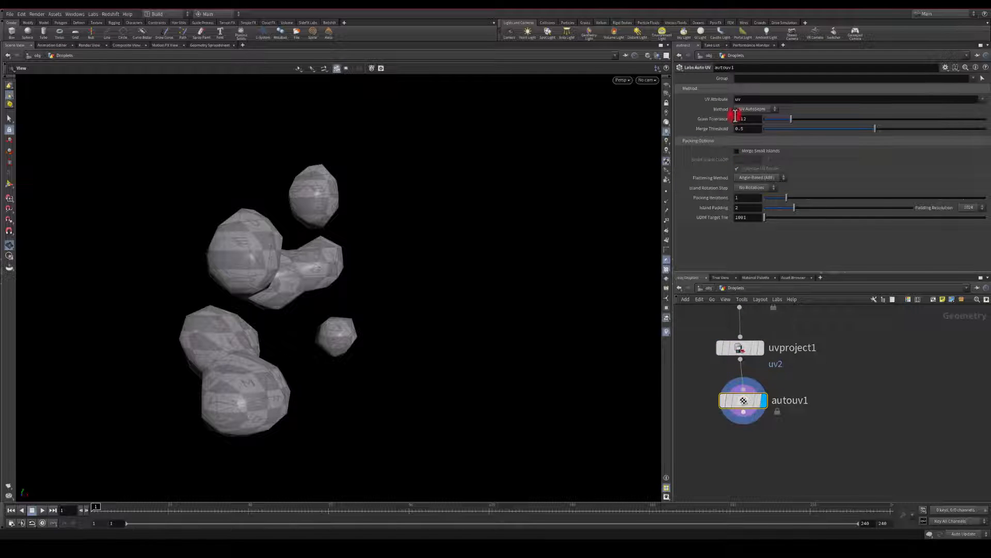
# Compare the UV attributes of uvproject1 and autouv1, and display the uv set in the UV view.
pyautogui.click(736, 345)
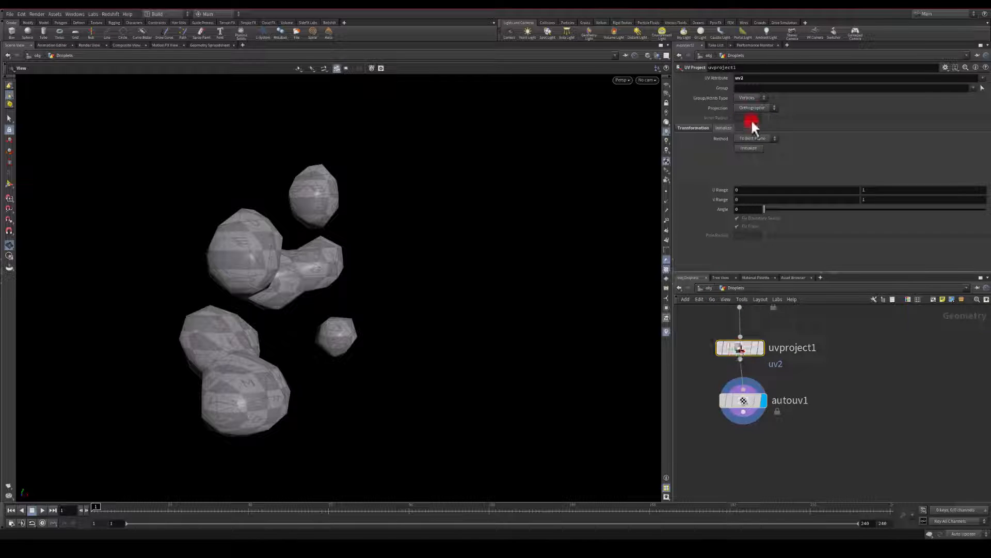
pyautogui.click(742, 396)
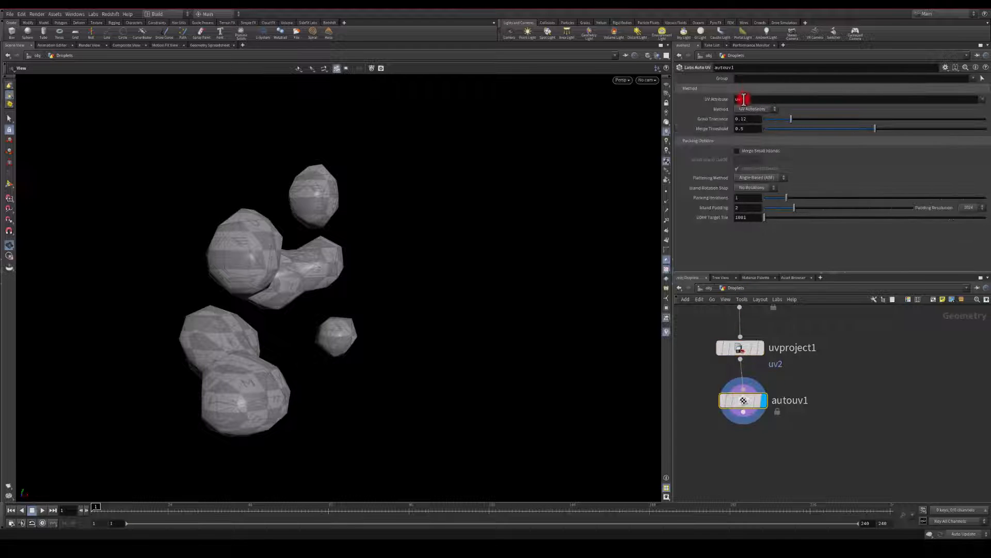
pyautogui.click(623, 80)
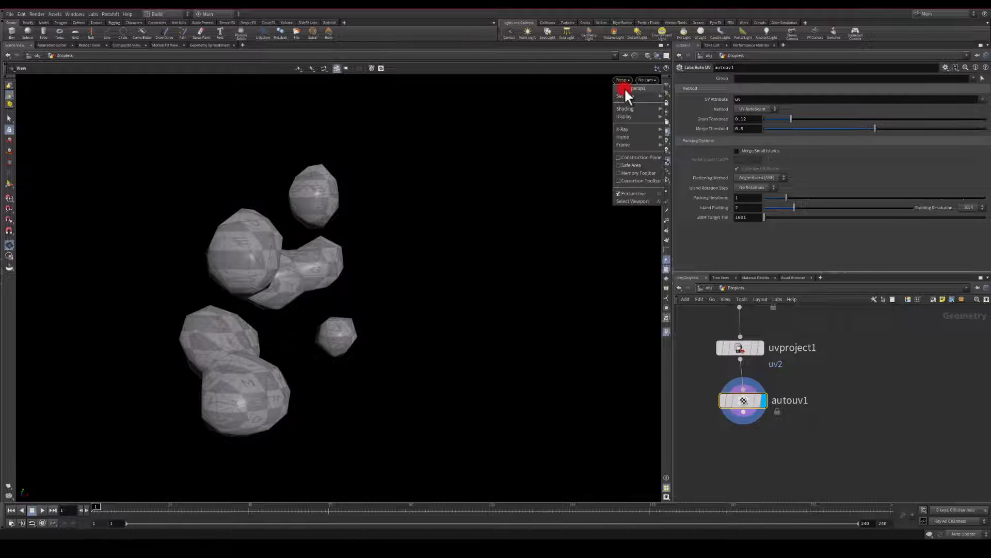
pyautogui.moveTo(641, 96)
pyautogui.click(681, 126)
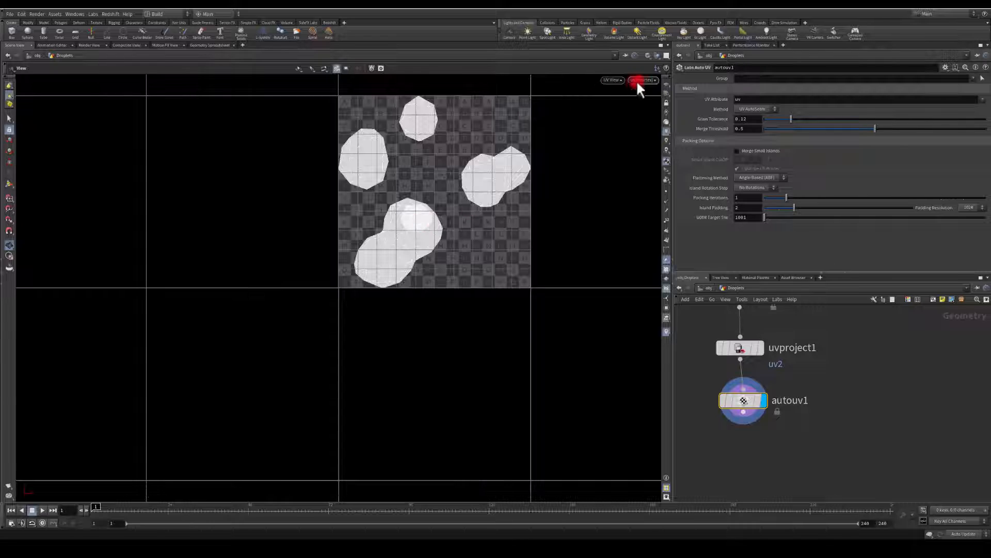
pyautogui.click(639, 80)
pyautogui.click(640, 104)
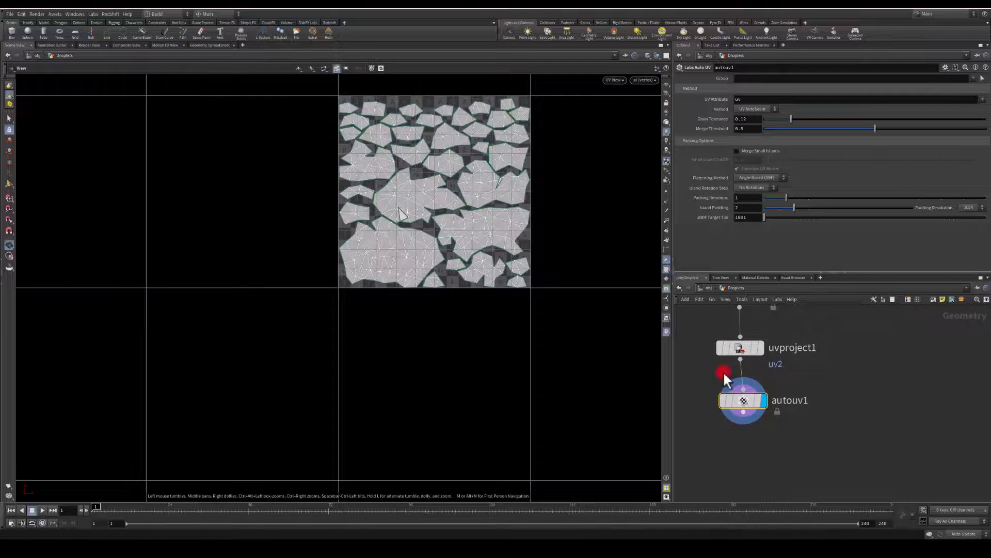
# Align autouv1 under uvproject1 and set its island padding to 7 and island rotation step to 180°.
pyautogui.moveTo(739, 398); pyautogui.dragTo(736, 395)
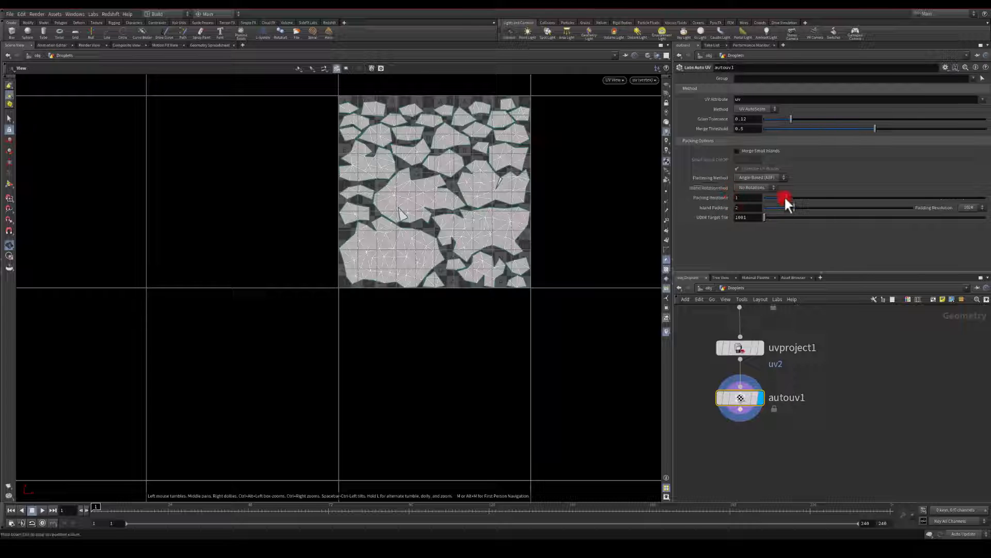
pyautogui.moveTo(785, 197)
pyautogui.mouseDown()
pyautogui.moveTo(818, 196)
pyautogui.moveTo(785, 192)
pyautogui.mouseUp()
pyautogui.moveTo(793, 206); pyautogui.dragTo(869, 207)
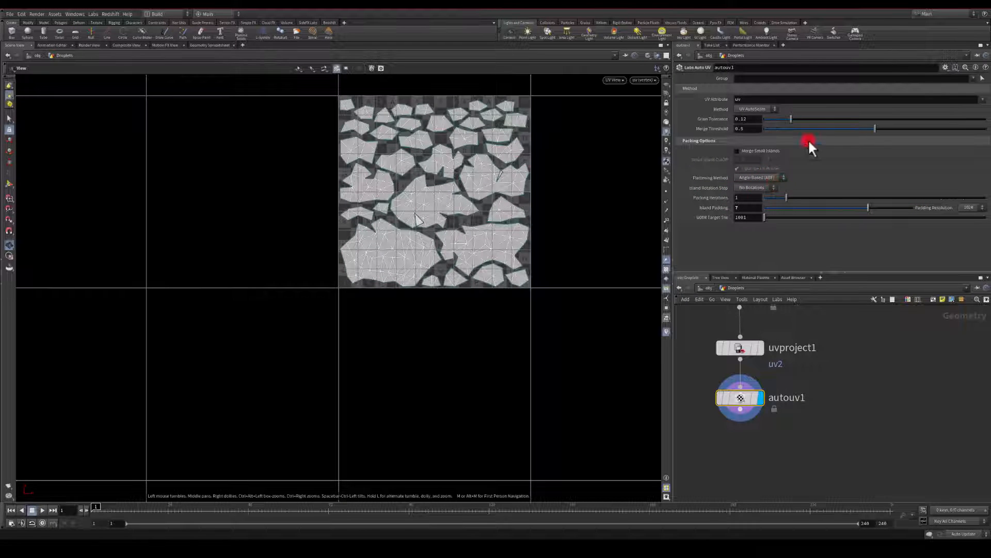
pyautogui.click(749, 109)
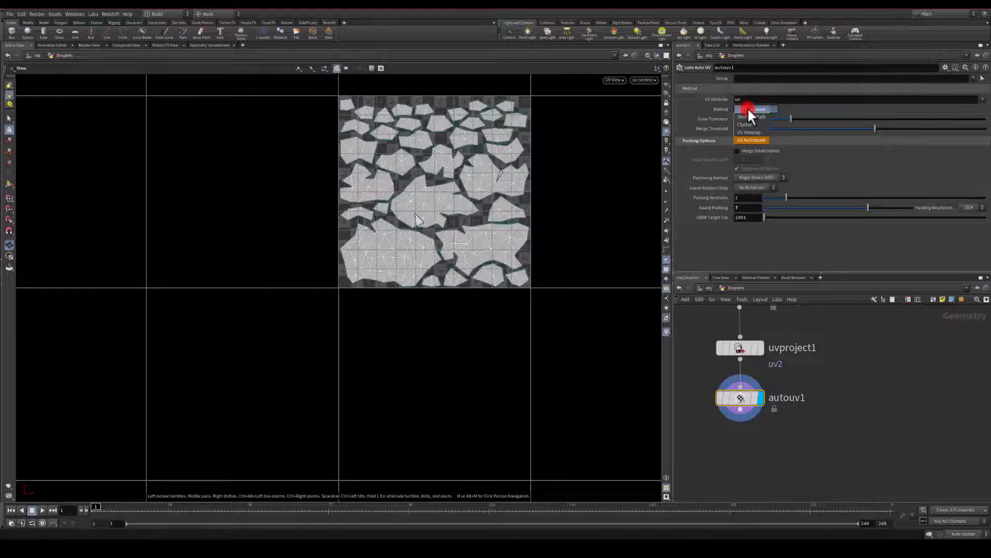
pyautogui.click(749, 108)
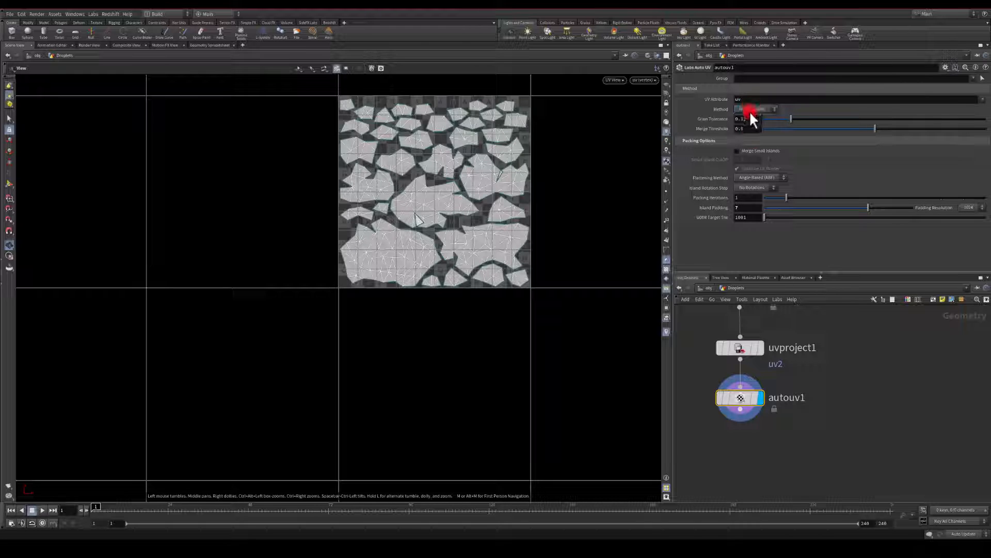
pyautogui.click(750, 110)
pyautogui.click(752, 109)
pyautogui.click(748, 188)
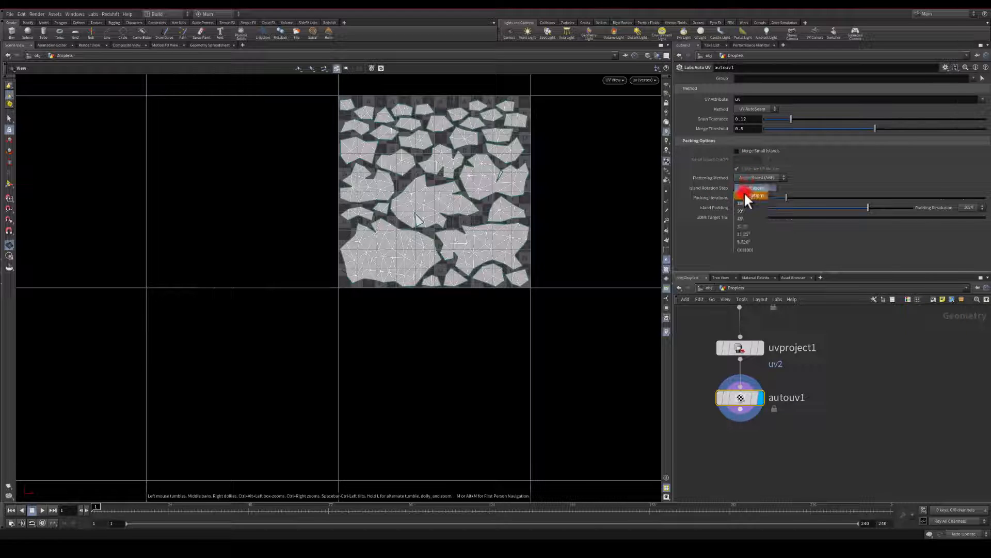
pyautogui.click(742, 200)
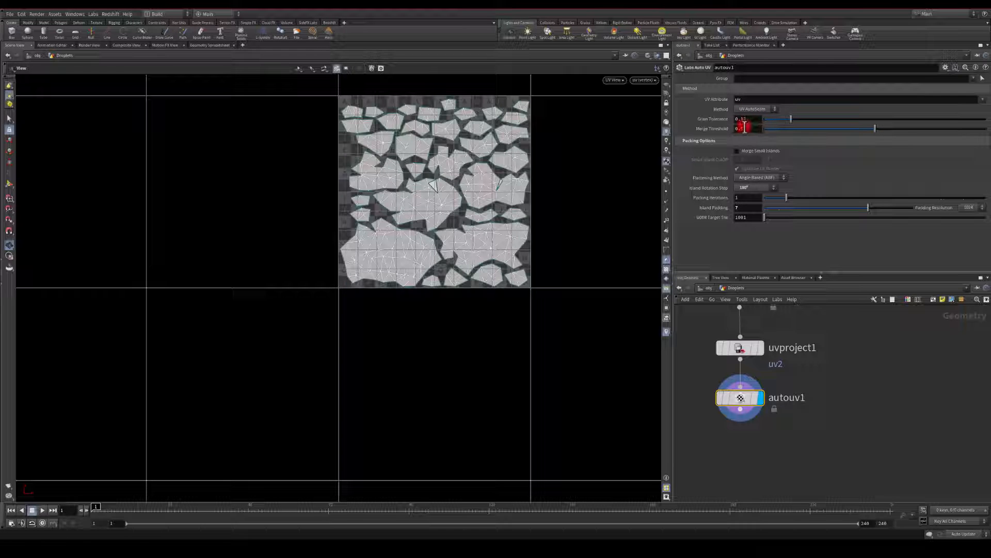
# Try a higher merge threshold on autouv1 and settle on 0.8.
pyautogui.moveTo(875, 129); pyautogui.dragTo(970, 128)
pyautogui.click(759, 131)
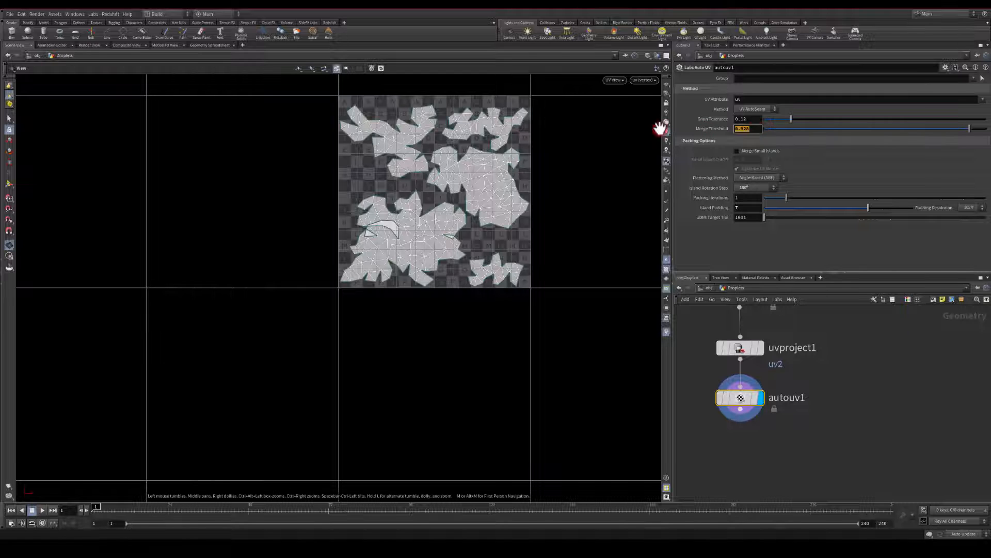
pyautogui.press('BackSpace')
pyautogui.press('Return')
pyautogui.click(720, 128)
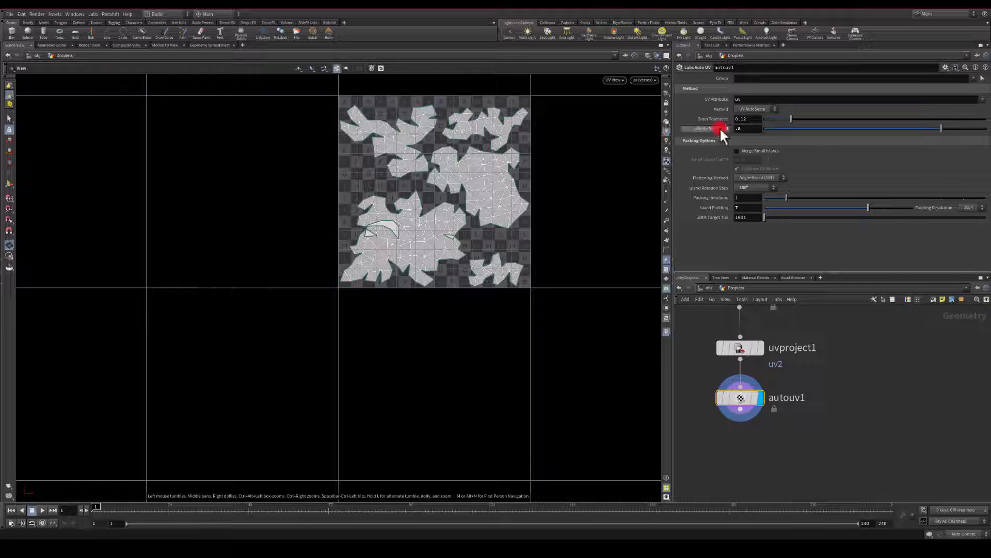
# Try different grain tolerances on autouv1 and settle on 0.3.
pyautogui.moveTo(790, 119); pyautogui.dragTo(836, 118)
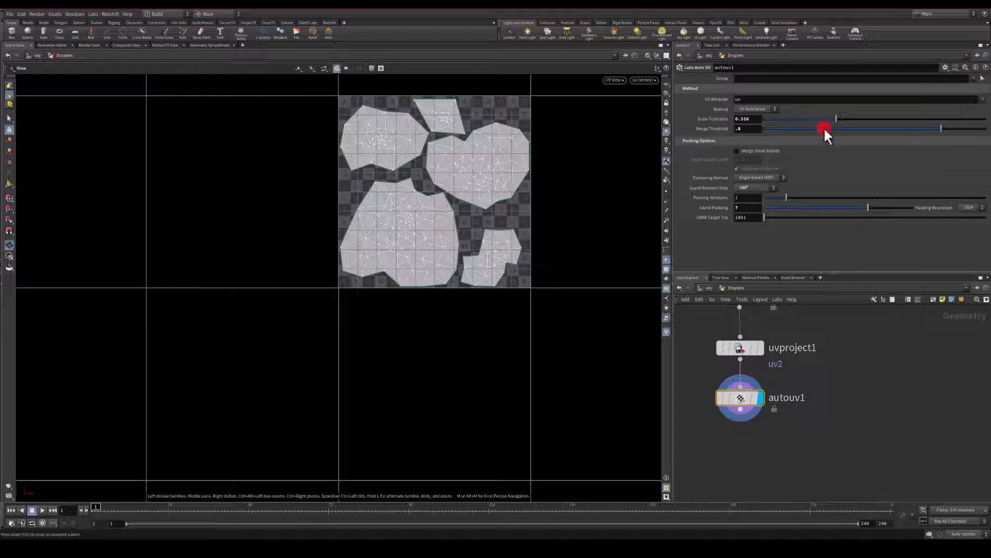
pyautogui.moveTo(827, 118); pyautogui.dragTo(824, 119)
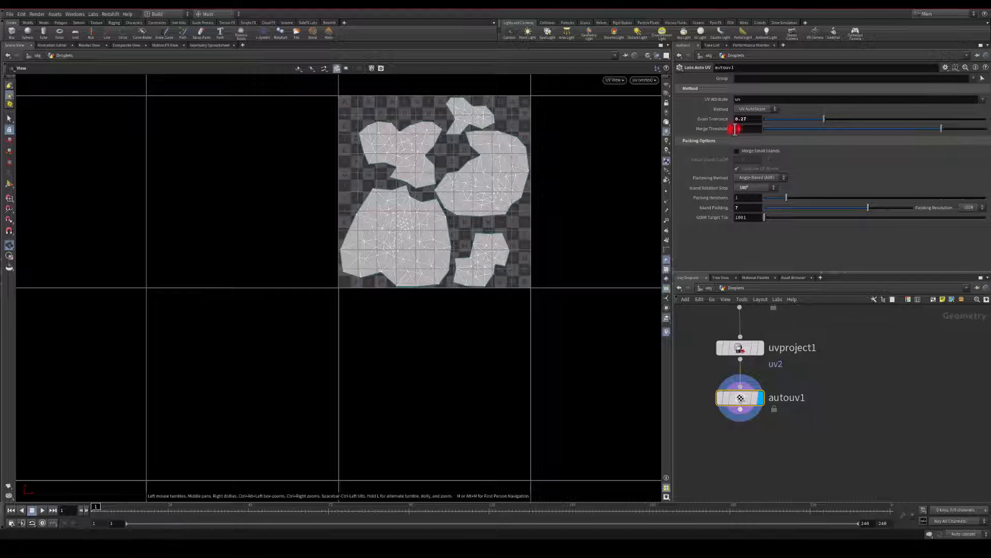
pyautogui.moveTo(748, 119); pyautogui.dragTo(690, 119)
pyautogui.write('.3')
pyautogui.press('Return')
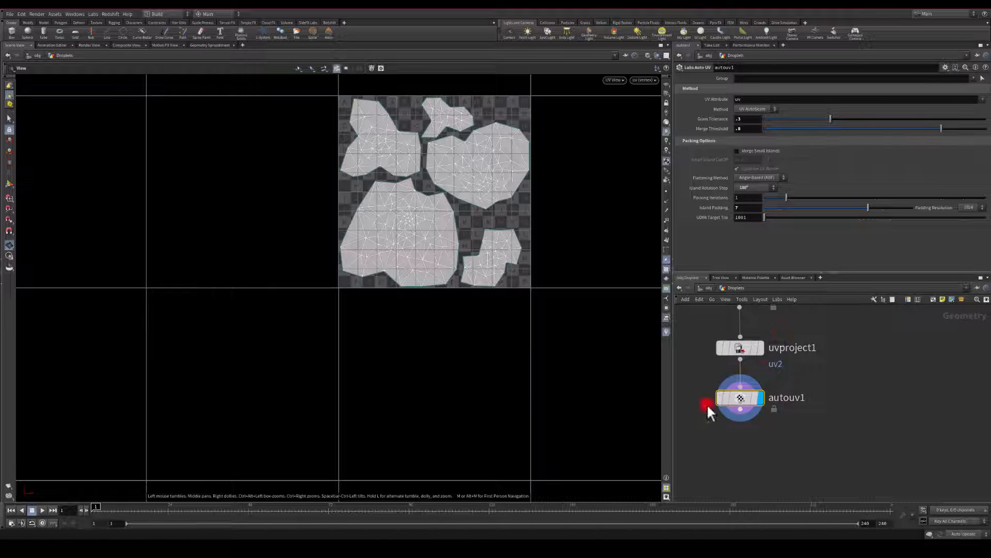
# Return to the perspective view and add a Labs Delete Small Parts node below autouv1.
pyautogui.moveTo(731, 434); pyautogui.dragTo(727, 370, button='middle')
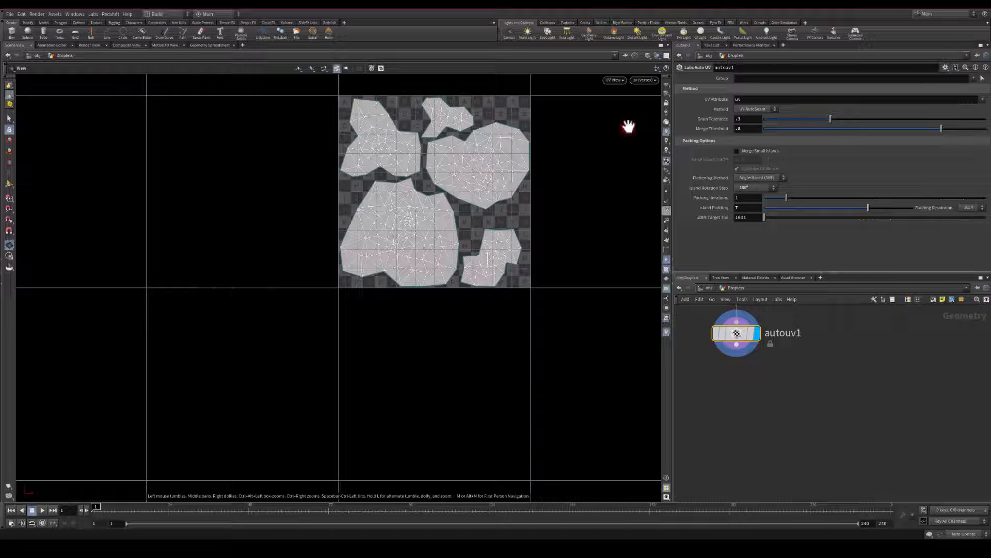
pyautogui.click(615, 80)
pyautogui.moveTo(626, 95)
pyautogui.click(663, 96)
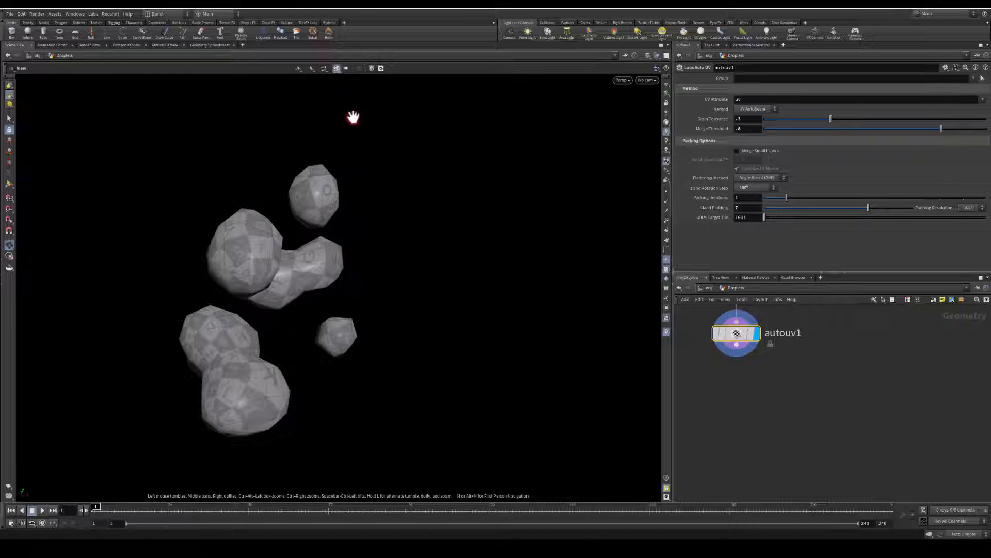
pyautogui.moveTo(361, 183)
pyautogui.mouseDown()
pyautogui.moveTo(350, 156)
pyautogui.moveTo(364, 176)
pyautogui.mouseUp()
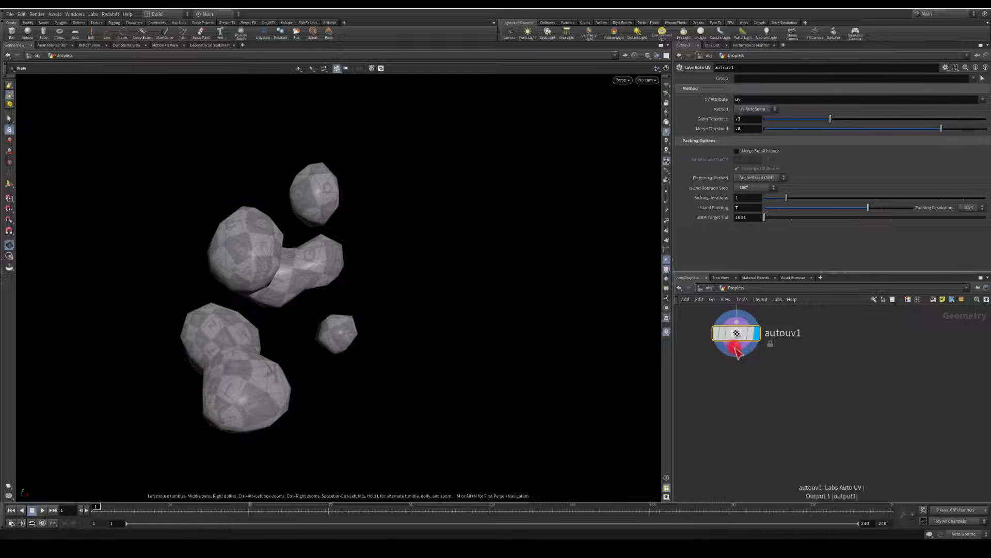
pyautogui.press('Tab')
pyautogui.write('smal')
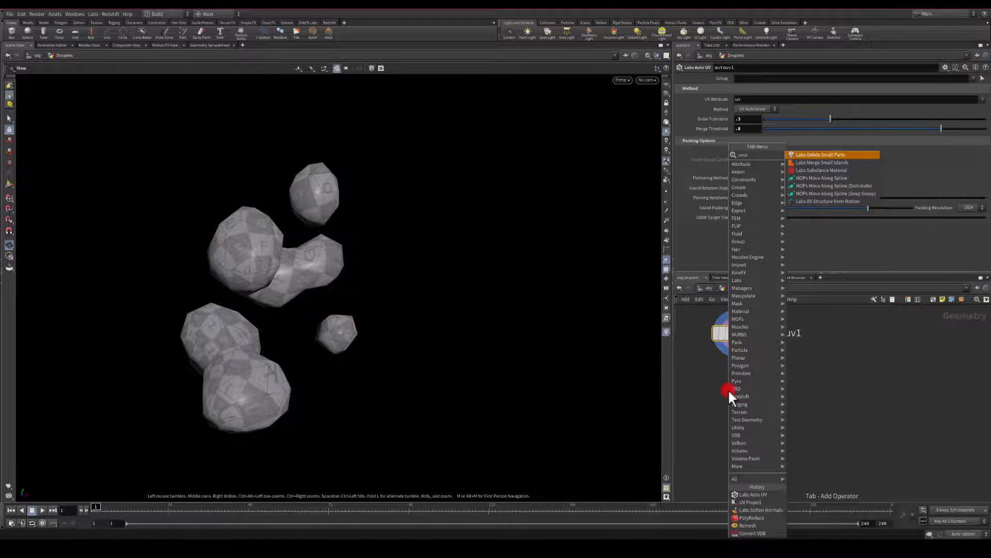
pyautogui.press('Return')
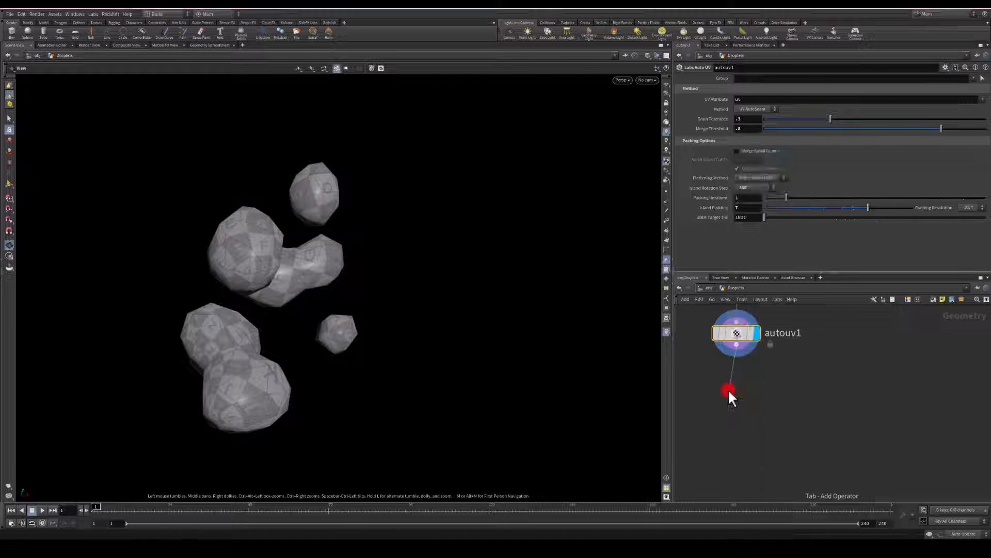
pyautogui.click(728, 389)
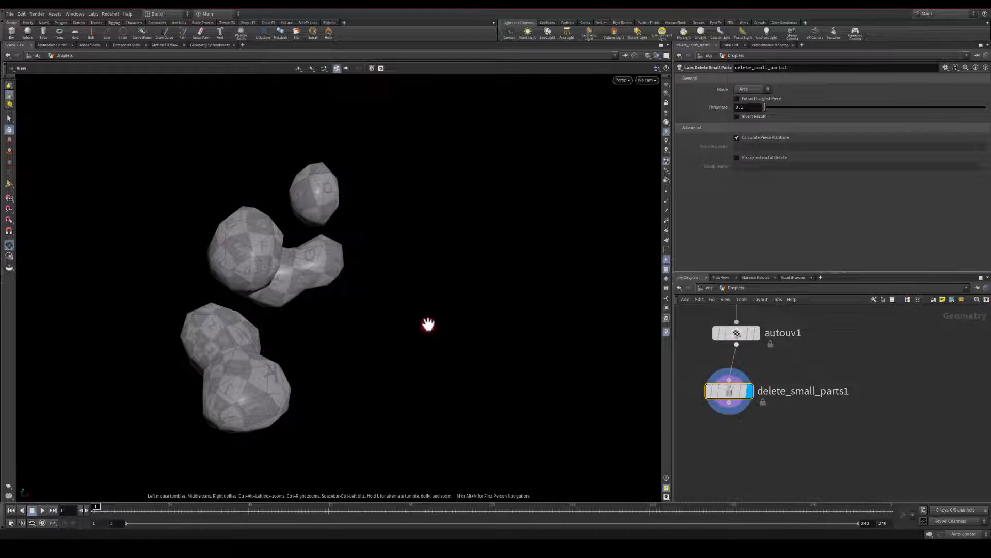
# Set the threshold of delete_small_parts1 to 0.05 and align the node under autouv1.
pyautogui.moveTo(746, 107); pyautogui.dragTo(725, 107)
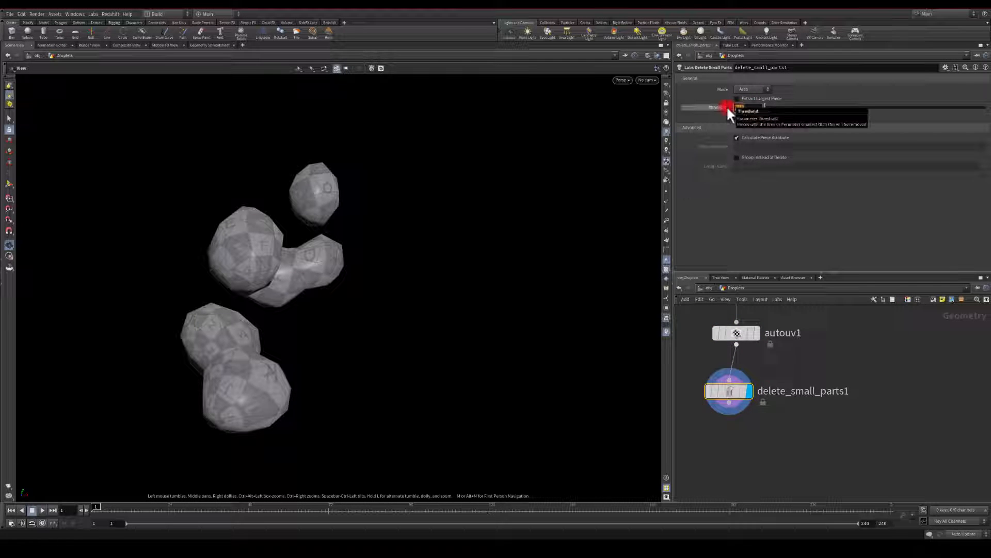
pyautogui.write('.05')
pyautogui.press('Return')
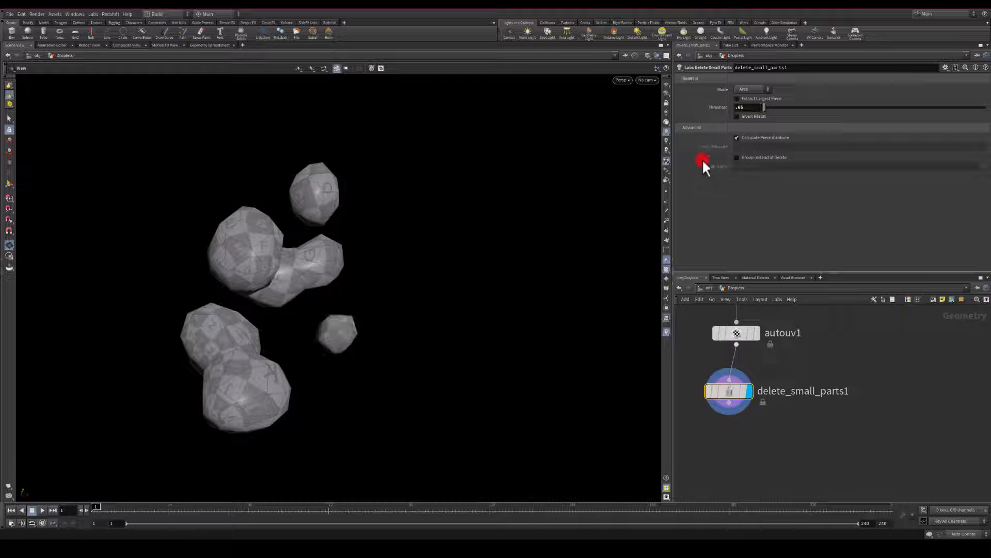
pyautogui.moveTo(407, 288); pyautogui.dragTo(272, 270)
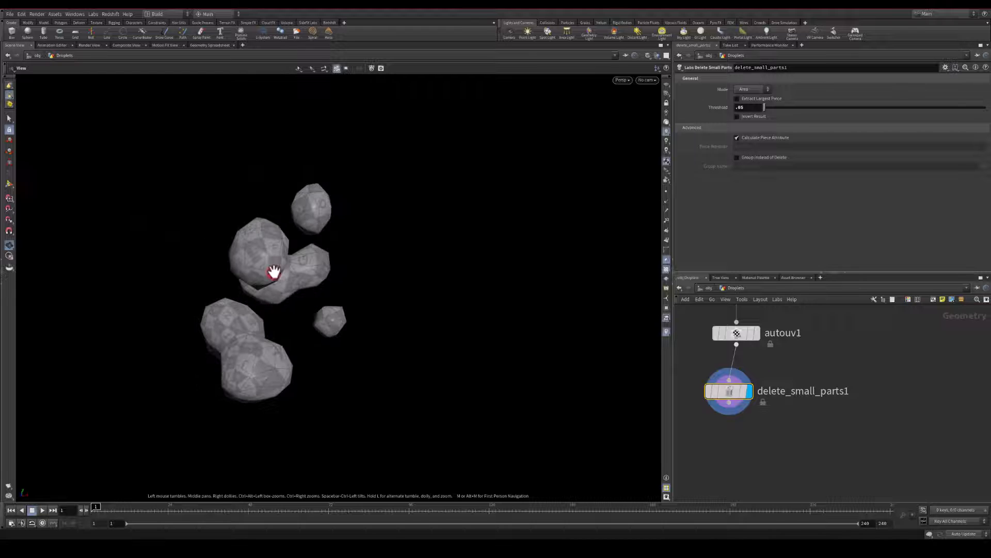
pyautogui.moveTo(208, 229); pyautogui.dragTo(267, 195)
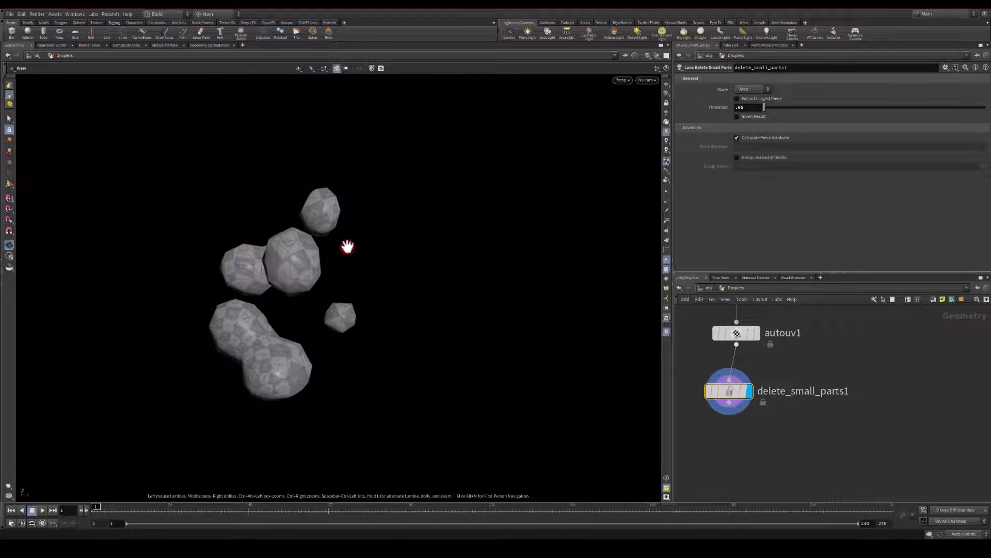
pyautogui.moveTo(735, 394); pyautogui.dragTo(746, 382)
# Add a Transform node below delete_small_parts1.
pyautogui.moveTo(776, 445); pyautogui.dragTo(803, 375, button='middle')
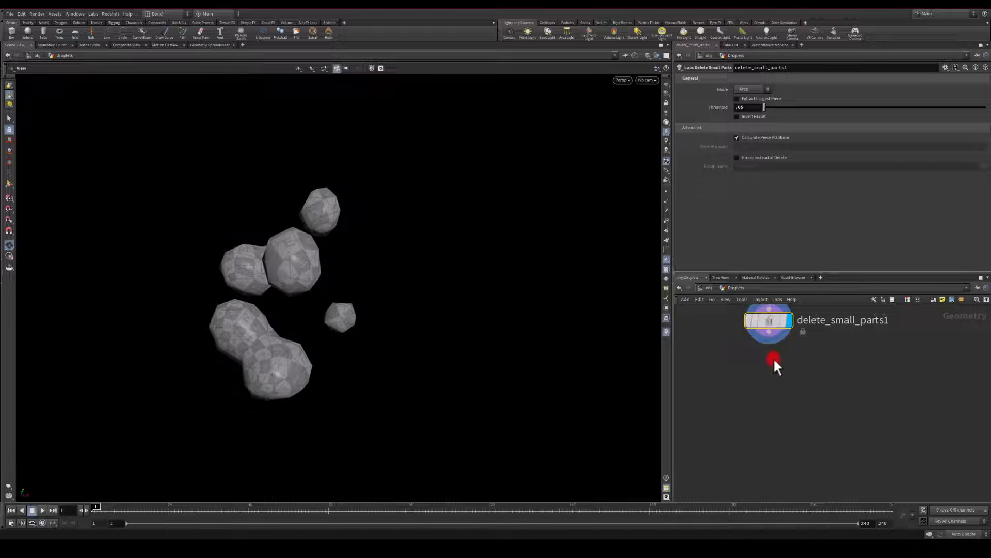
pyautogui.moveTo(769, 341)
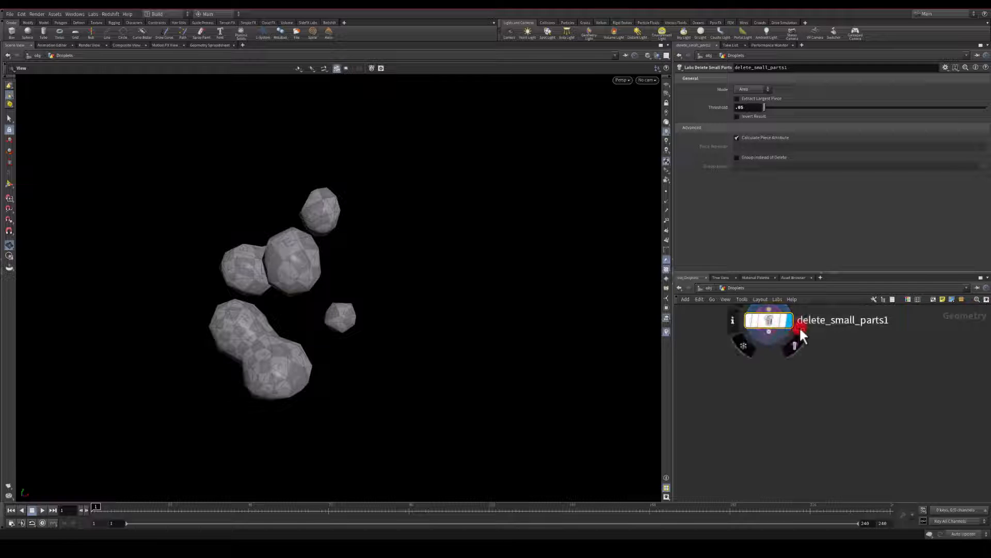
pyautogui.click(770, 337)
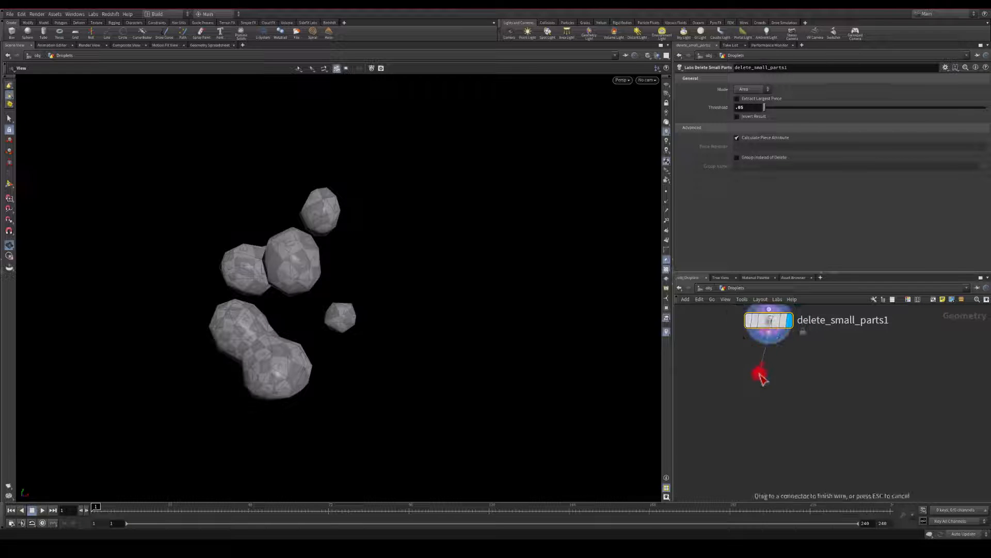
pyautogui.press('Tab')
pyautogui.write('trans')
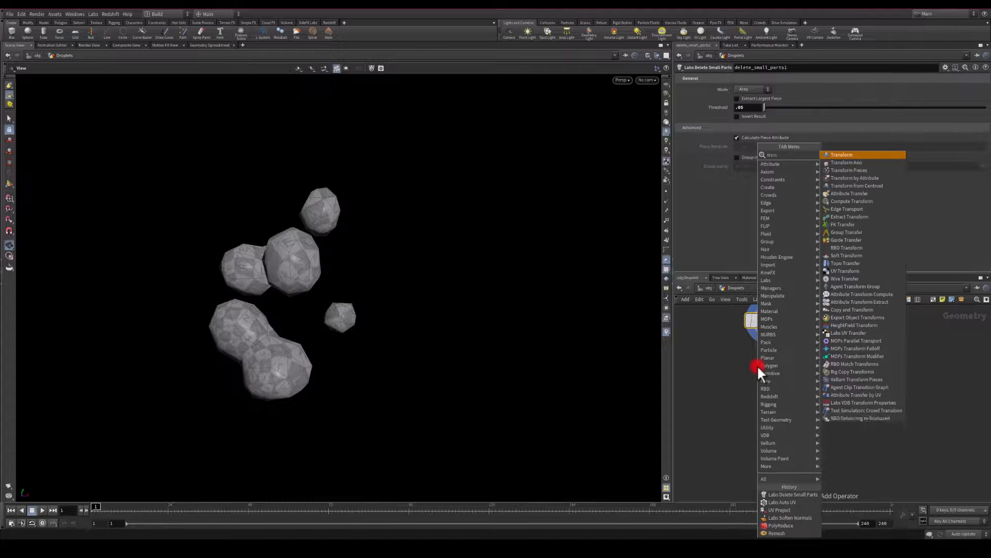
pyautogui.press('Return')
pyautogui.click(757, 367)
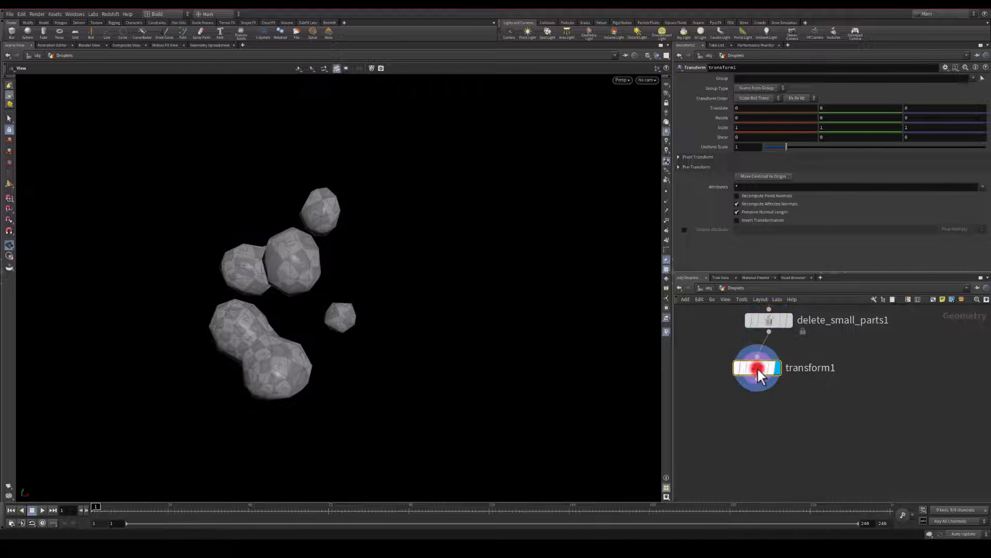
# Set the uniform scale of transform1 to 50 and show the reference grid in the viewport.
pyautogui.doubleClick(747, 147)
pyautogui.write('5')
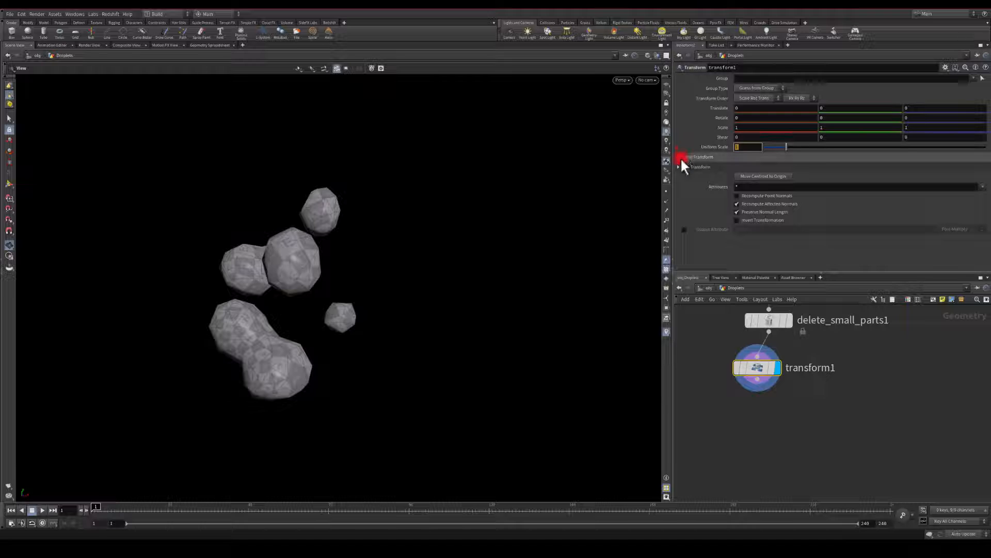
pyautogui.write('0')
pyautogui.press('Return')
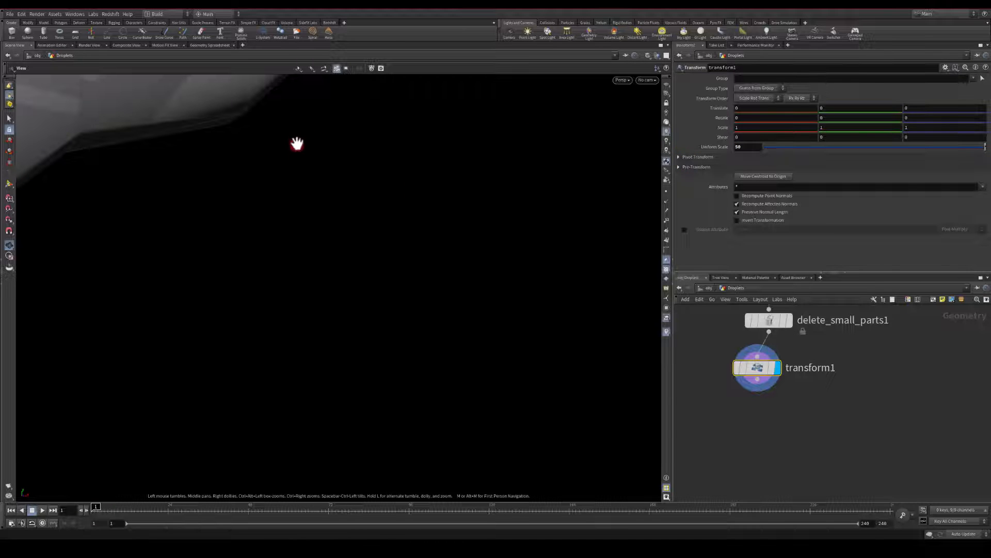
pyautogui.hotkey('space', 'f')
pyautogui.moveTo(265, 200); pyautogui.dragTo(340, 222)
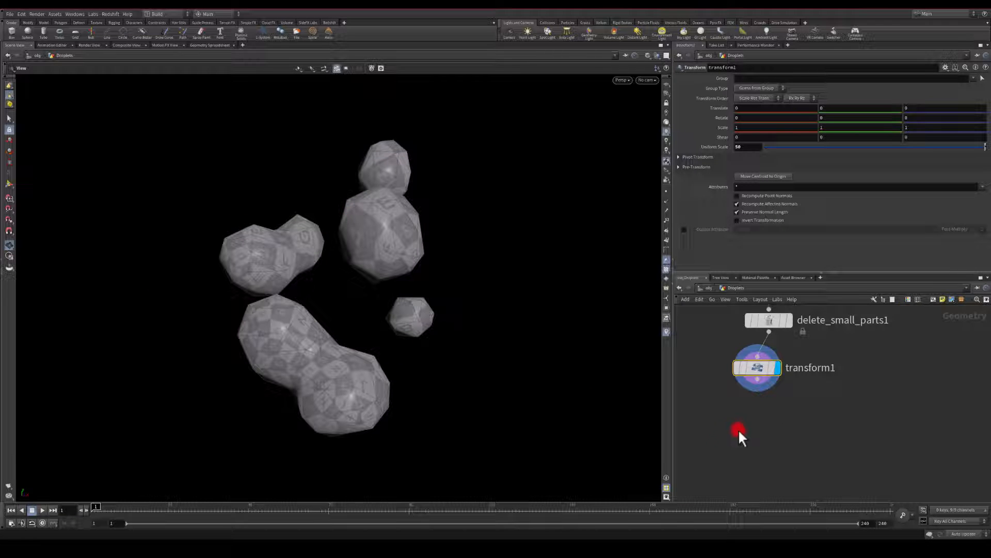
pyautogui.click(665, 82)
pyautogui.moveTo(553, 155); pyautogui.dragTo(413, 271)
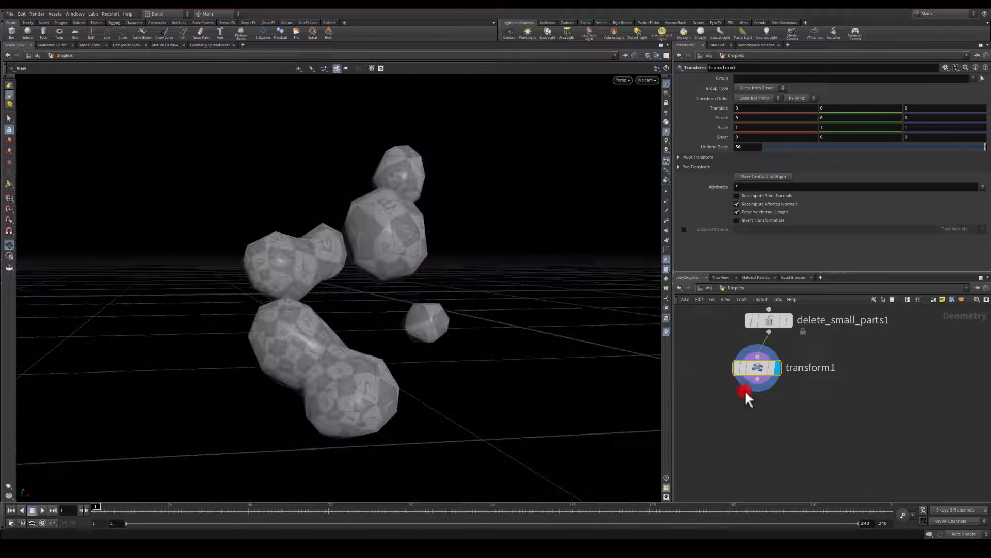
pyautogui.moveTo(745, 389); pyautogui.dragTo(751, 420)
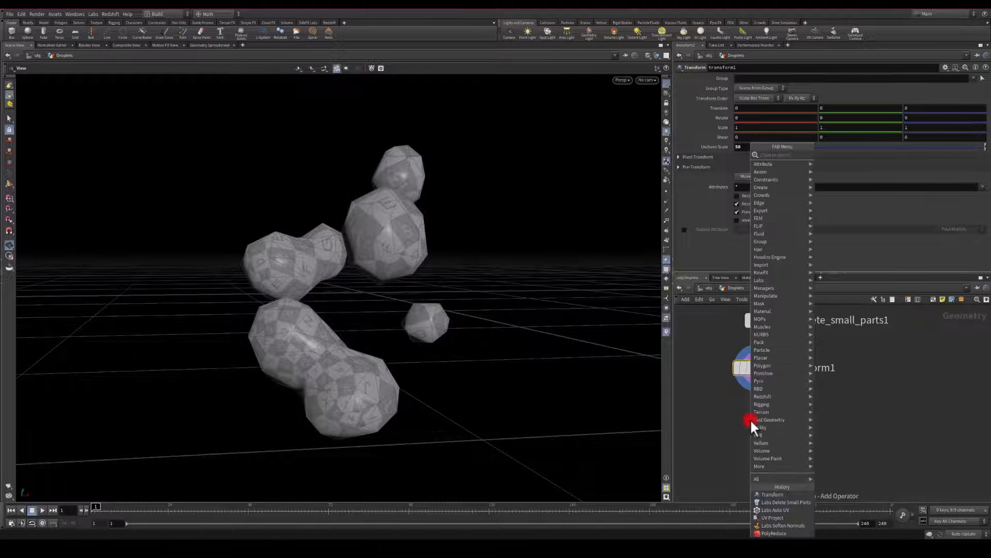
pyautogui.write('axis')
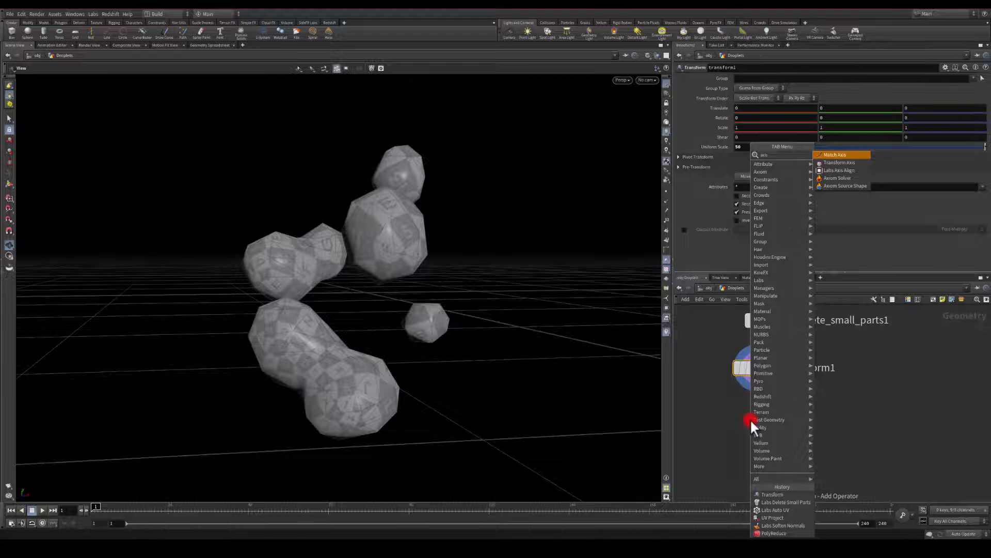
pyautogui.press('Return')
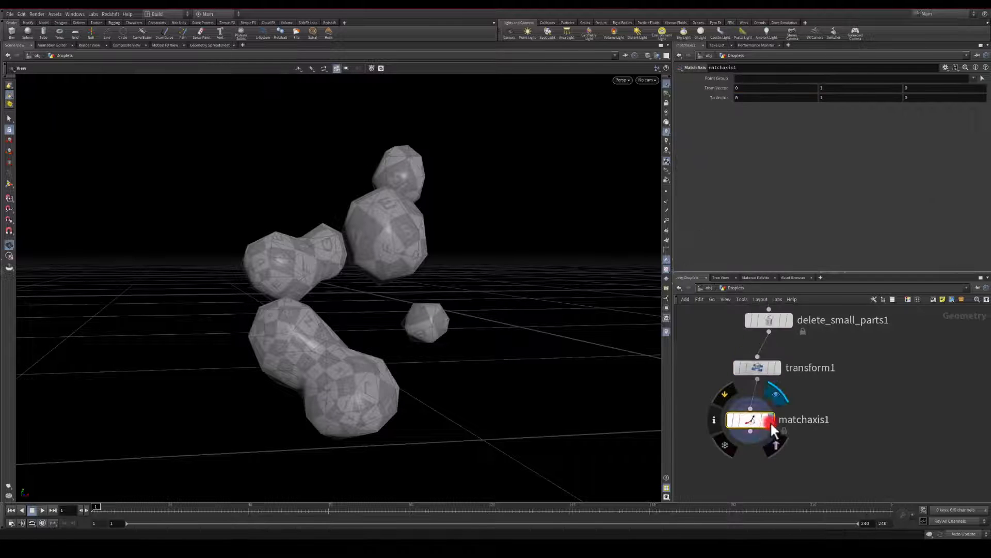
pyautogui.press('Delete')
# Add a Labs Axis Align node below transform1, display its result and set Justify Y to Center.
pyautogui.click(755, 407)
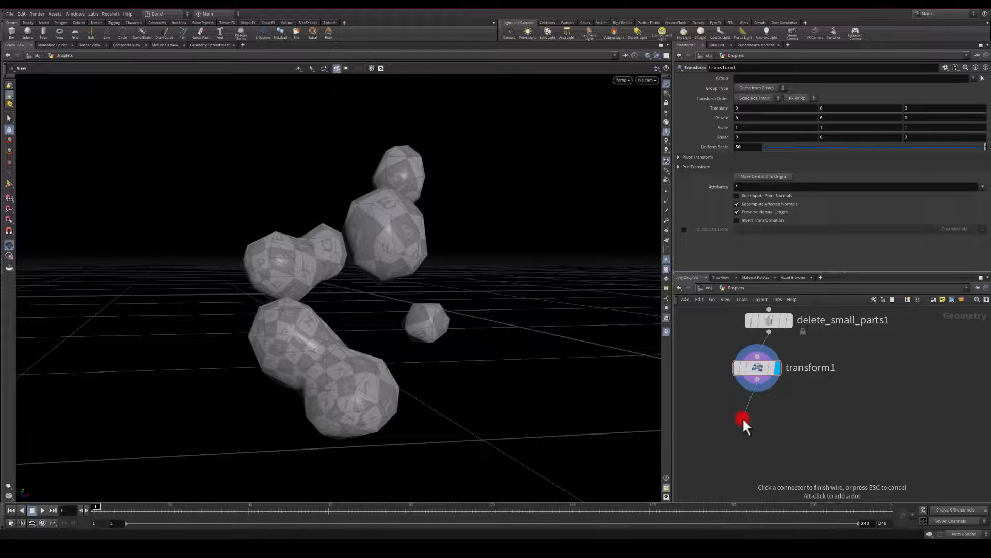
pyautogui.press('Tab')
pyautogui.write('axis')
pyautogui.press('Down')
pyautogui.press('Down')
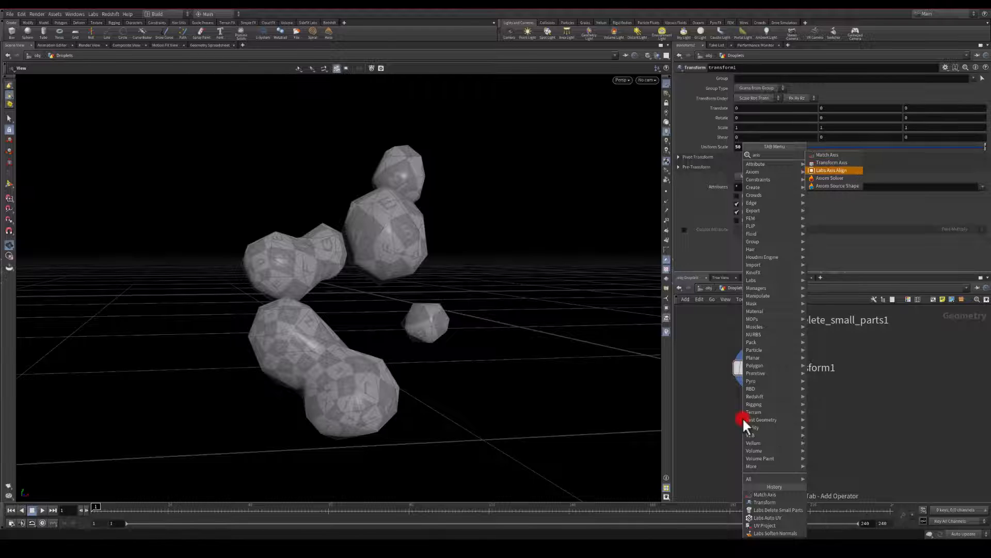
pyautogui.press('Return')
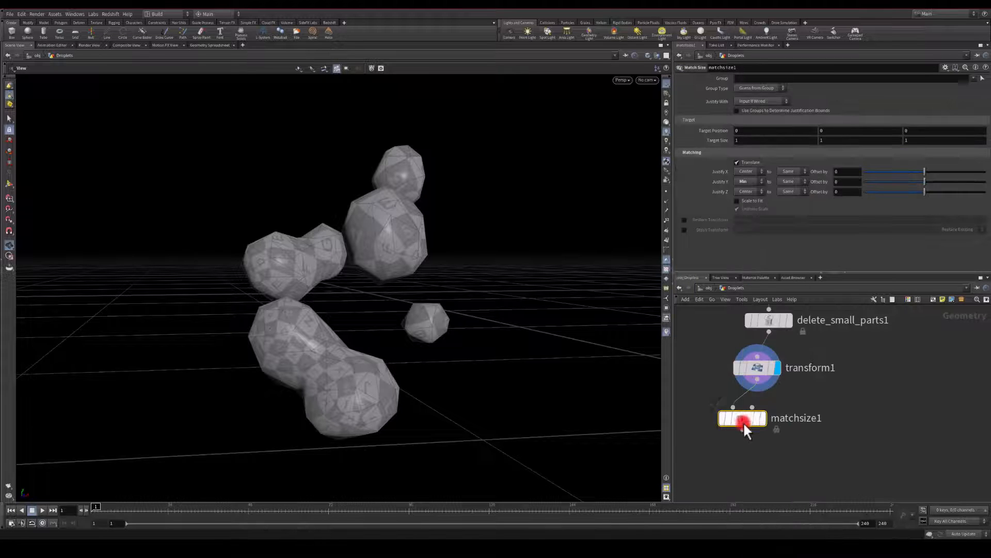
pyautogui.click(762, 421)
pyautogui.moveTo(751, 418); pyautogui.dragTo(772, 421)
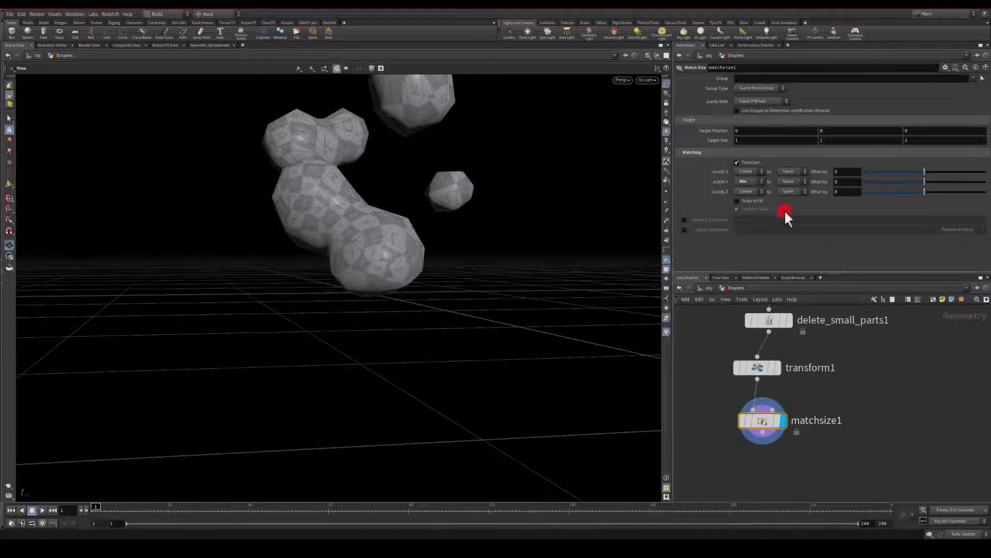
pyautogui.click(744, 204)
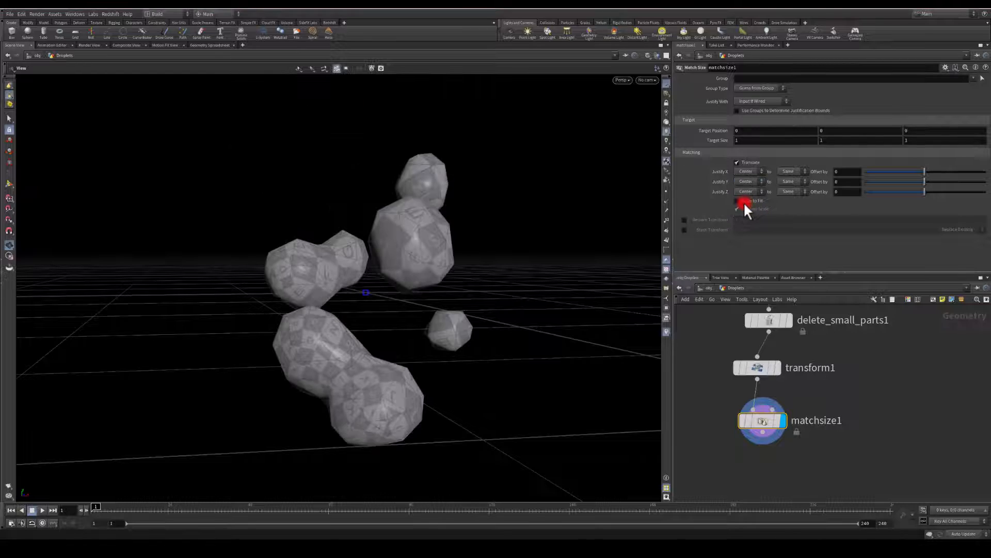
pyautogui.moveTo(476, 245); pyautogui.dragTo(568, 336)
# Add a Null node below matchsize1, name it EXPORT and display it.
pyautogui.moveTo(722, 449); pyautogui.dragTo(732, 408, button='middle')
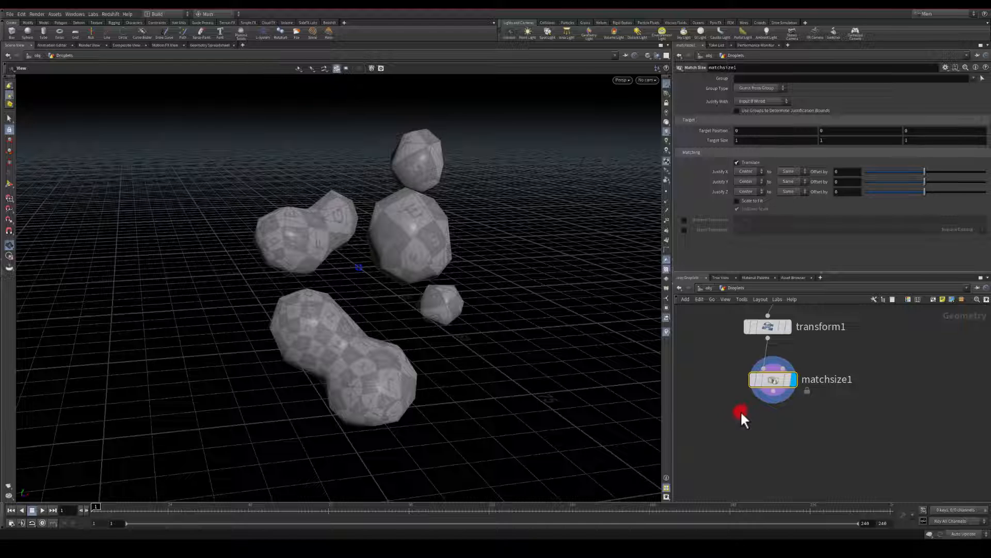
pyautogui.click(773, 402)
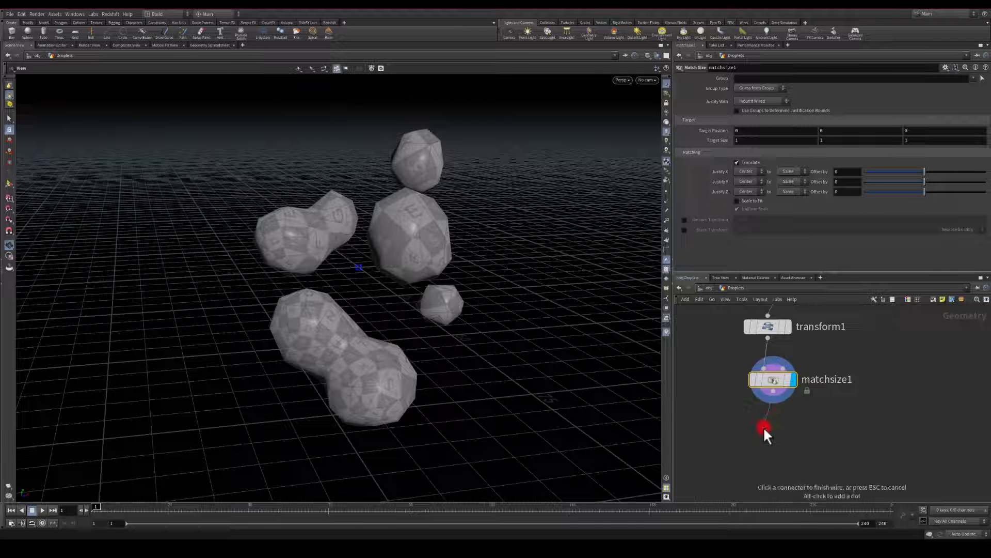
pyautogui.press('Tab')
pyautogui.write('null')
pyautogui.press('Return')
pyautogui.press('Return')
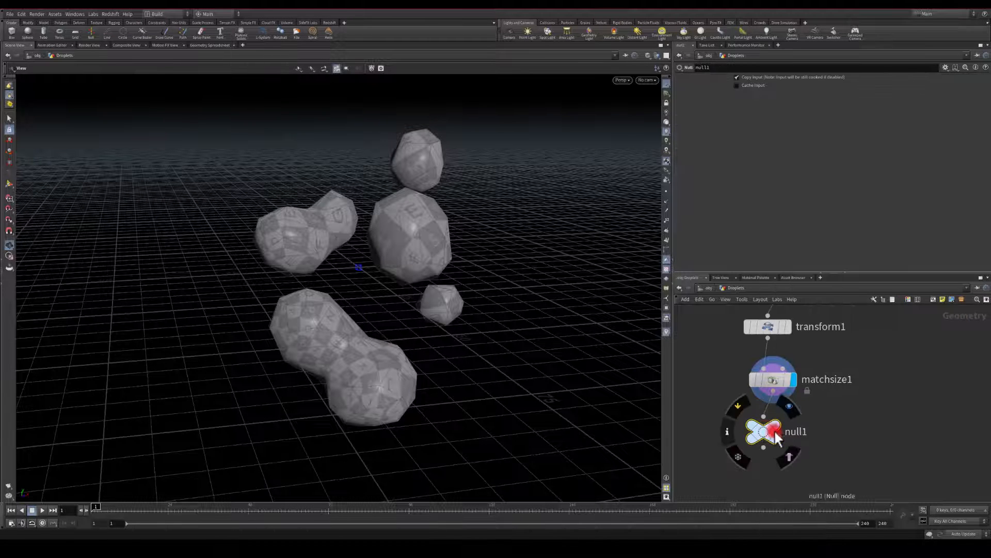
pyautogui.press('F2')
pyautogui.write('EXPO')
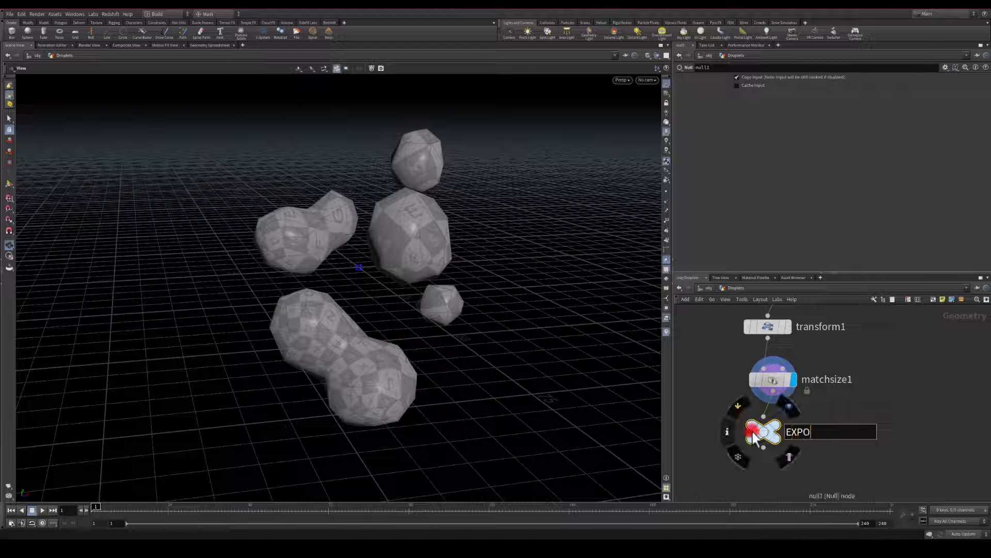
pyautogui.write('RT')
pyautogui.press('Return')
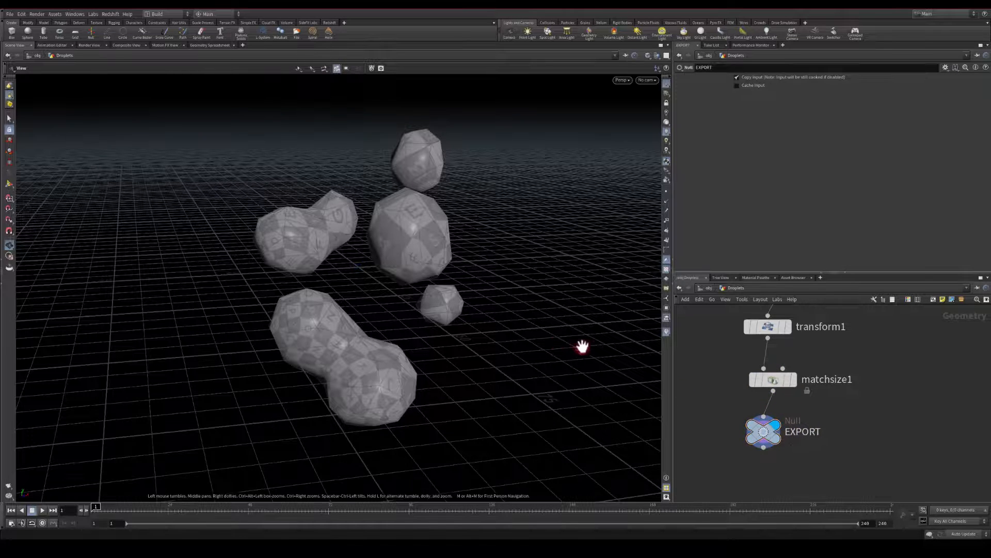
pyautogui.moveTo(496, 303); pyautogui.dragTo(425, 328)
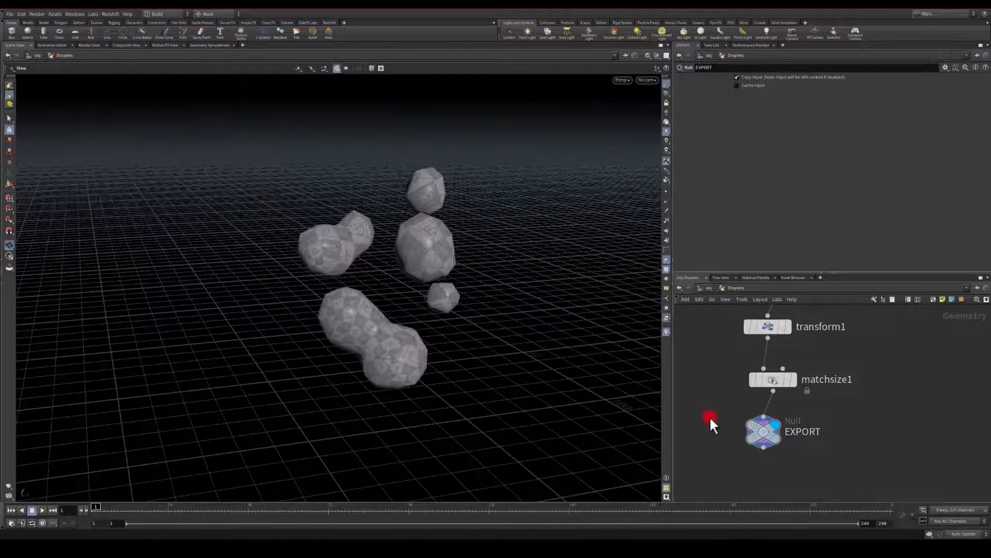
# Examine the geometry information of the EXPORT node.
pyautogui.click(738, 435)
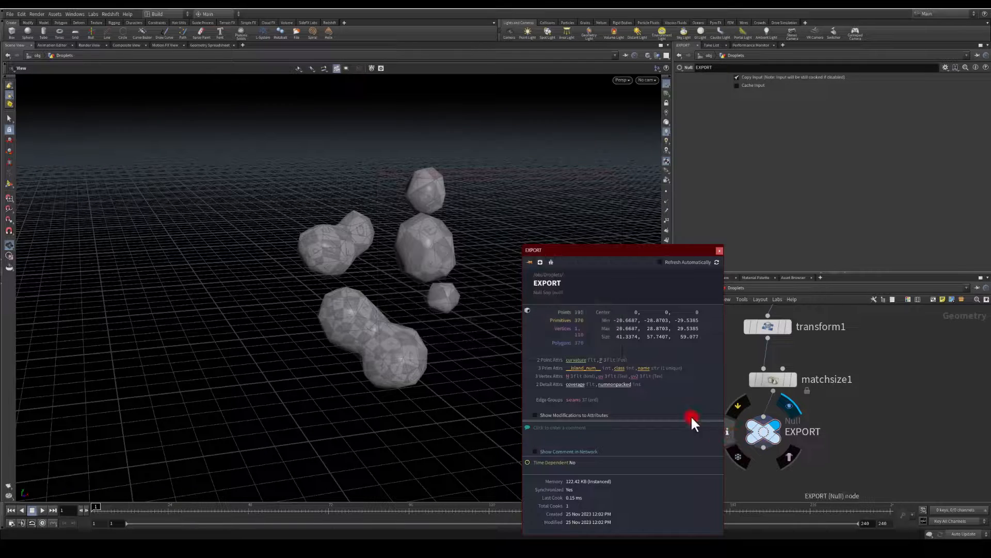
pyautogui.click(718, 251)
pyautogui.moveTo(602, 270); pyautogui.dragTo(572, 398)
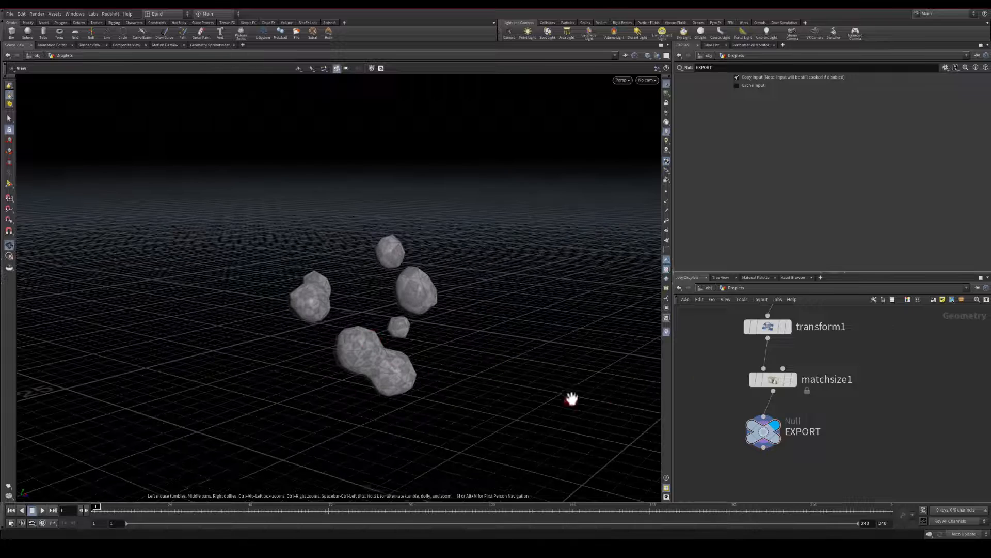
# Try a Percent To Keep of 50 on polyreduce1 and set it back to 20.
pyautogui.scroll(10, 733, 394)
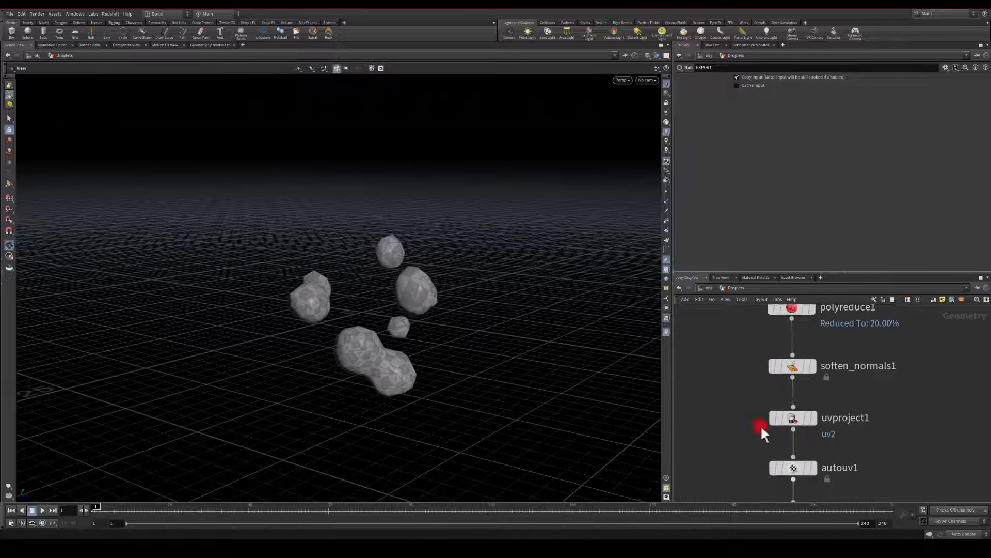
pyautogui.click(803, 337)
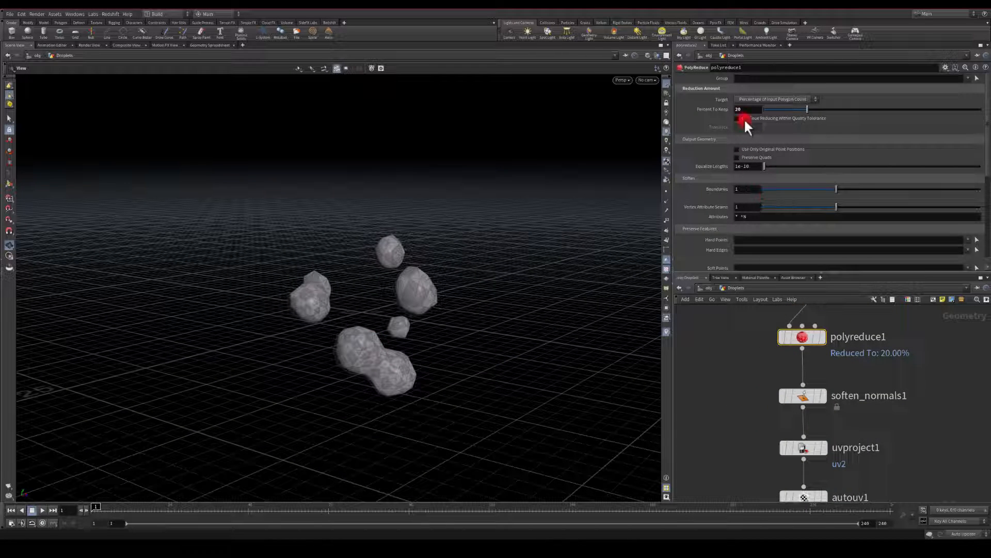
pyautogui.moveTo(744, 110); pyautogui.dragTo(695, 107)
pyautogui.write('50')
pyautogui.press('Return')
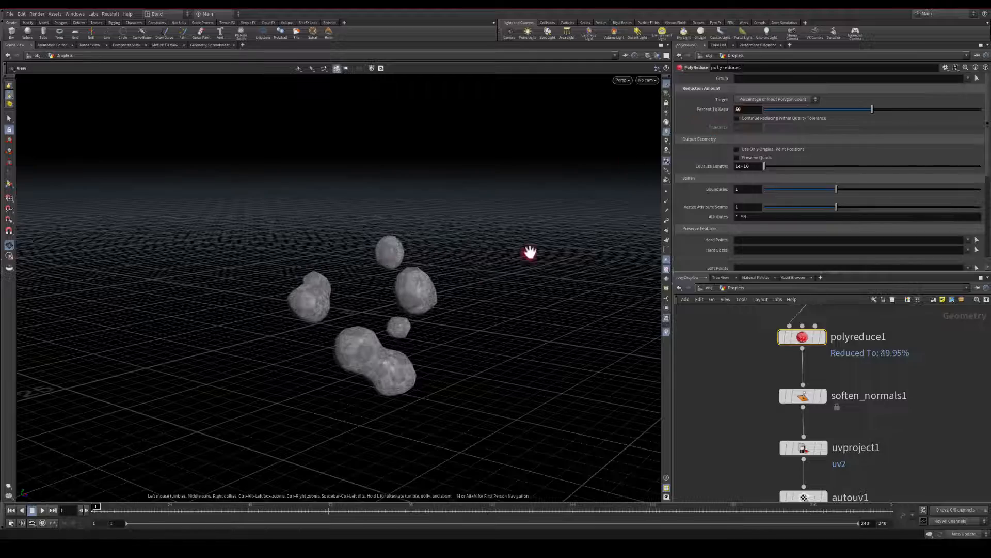
pyautogui.moveTo(369, 289); pyautogui.dragTo(414, 249)
pyautogui.moveTo(748, 110); pyautogui.dragTo(725, 110)
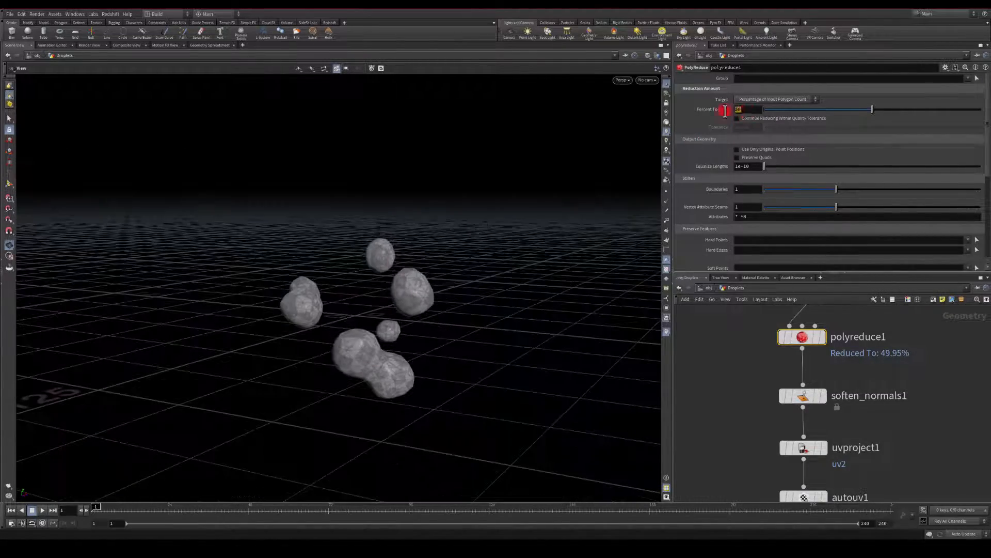
pyautogui.write('20')
pyautogui.press('Return')
pyautogui.moveTo(406, 240); pyautogui.dragTo(405, 330)
# Go up to the object level and duplicate the Droplets geometry object.
pyautogui.press('u')
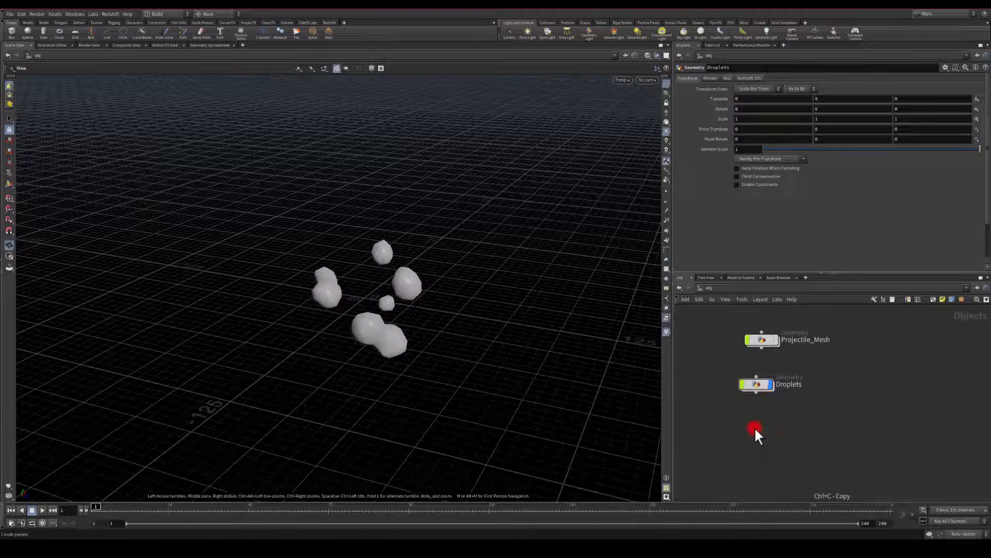
pyautogui.hotkey('ctrl', 'v')
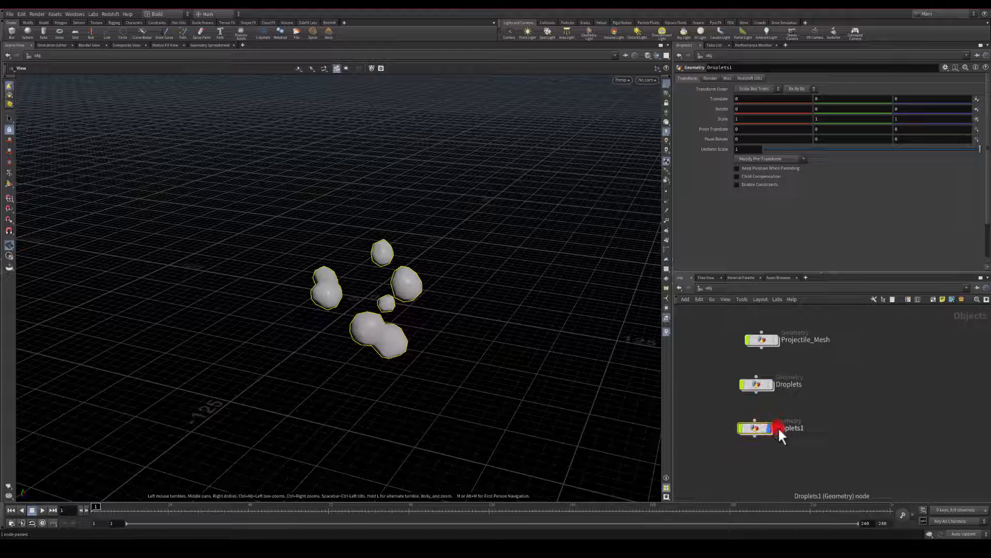
# Rename the duplicated Droplets1 object as Blob_Mesh and go inside its geometry network.
pyautogui.doubleClick(779, 428)
pyautogui.write('Blo')
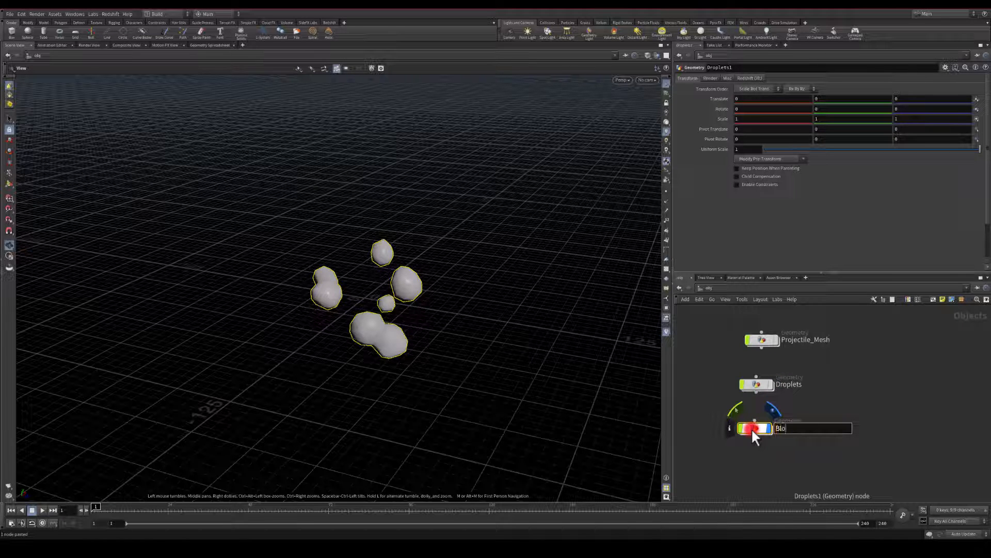
pyautogui.write('b_Mesh')
pyautogui.press('Return')
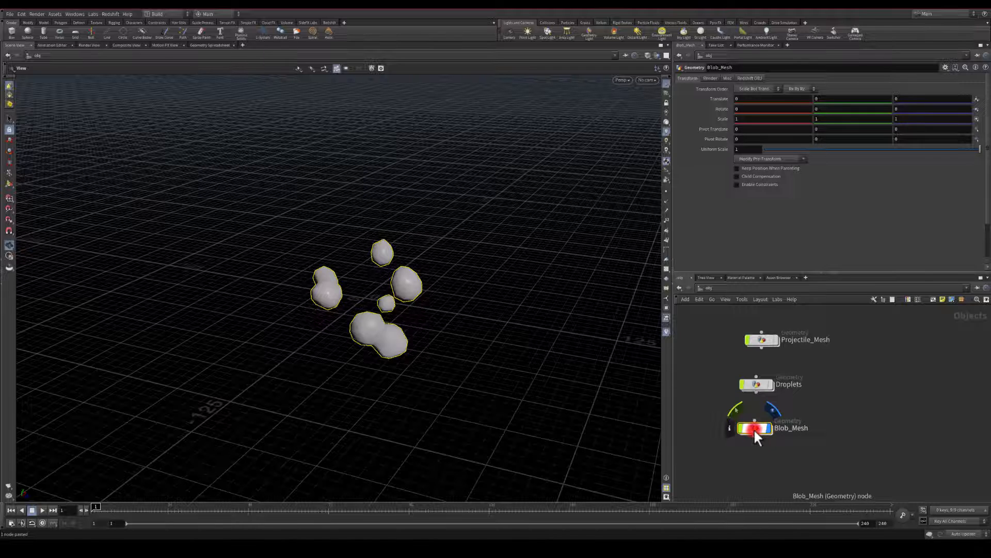
pyautogui.doubleClick(754, 429)
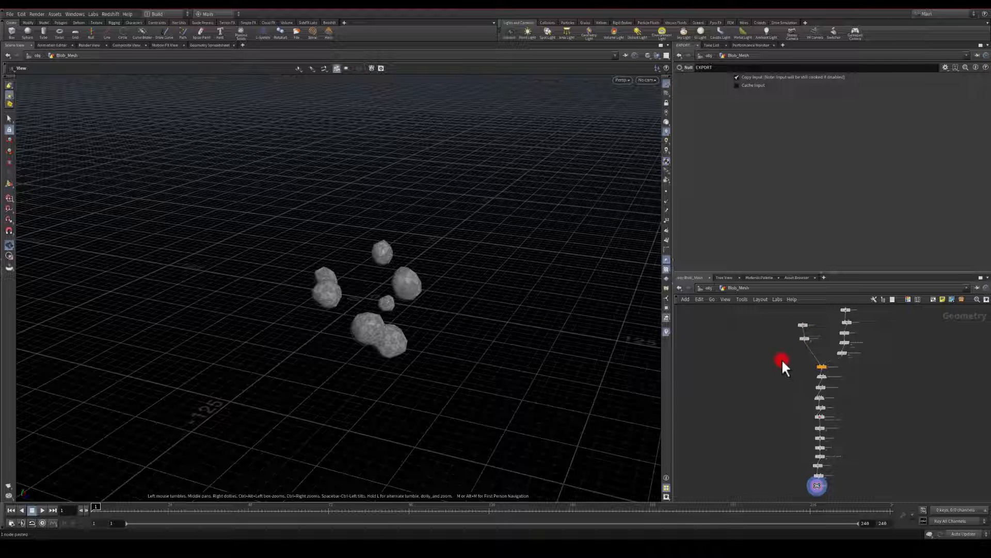
# Display the copytopoints1 and vdbsmoothsdf1 stages of Blob_Mesh to examine the droplet shapes.
pyautogui.scroll(5, 859, 348)
pyautogui.scroll(4, 771, 352)
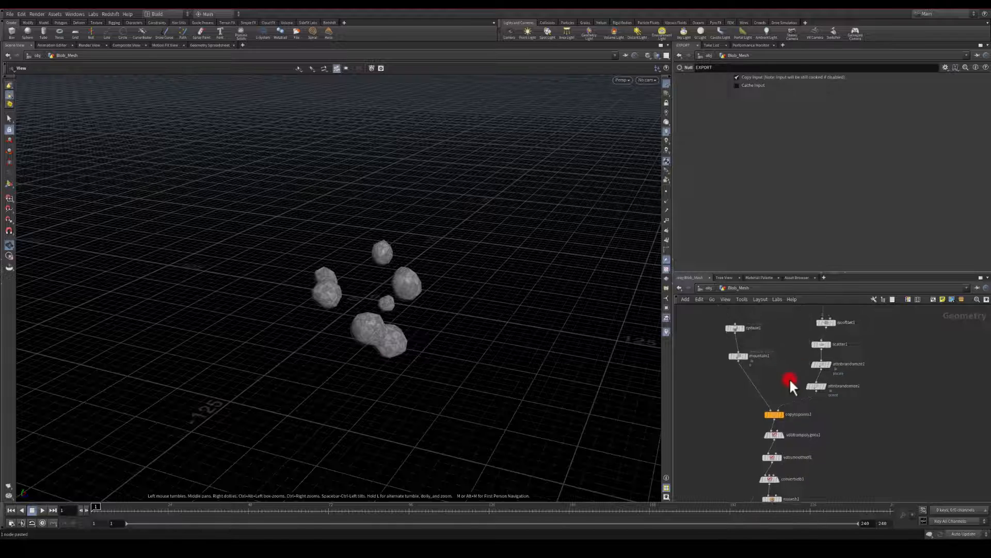
pyautogui.click(772, 443)
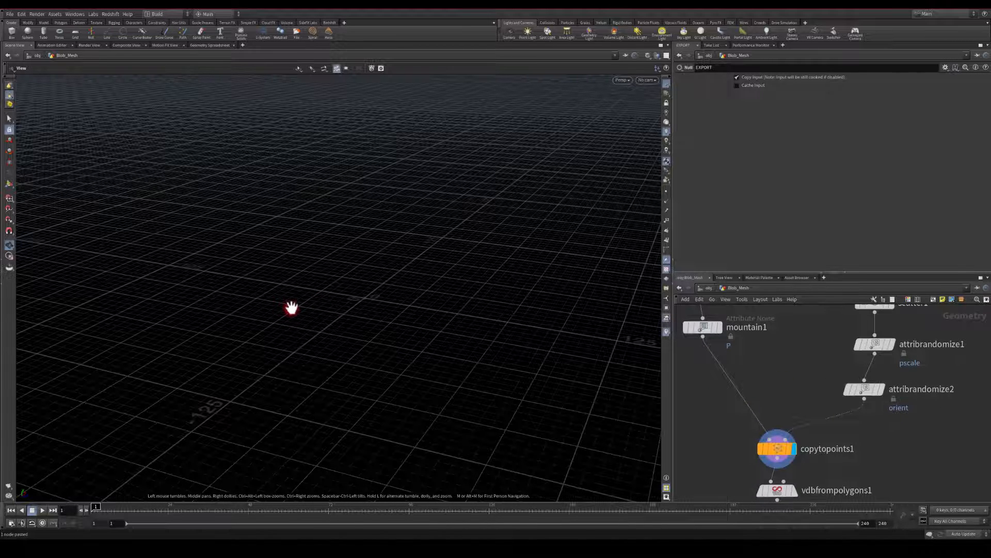
pyautogui.hotkey('space', 'g')
pyautogui.moveTo(341, 285); pyautogui.dragTo(362, 276)
pyautogui.moveTo(755, 365); pyautogui.dragTo(757, 309, button='middle')
pyautogui.moveTo(774, 393); pyautogui.dragTo(735, 343, button='middle')
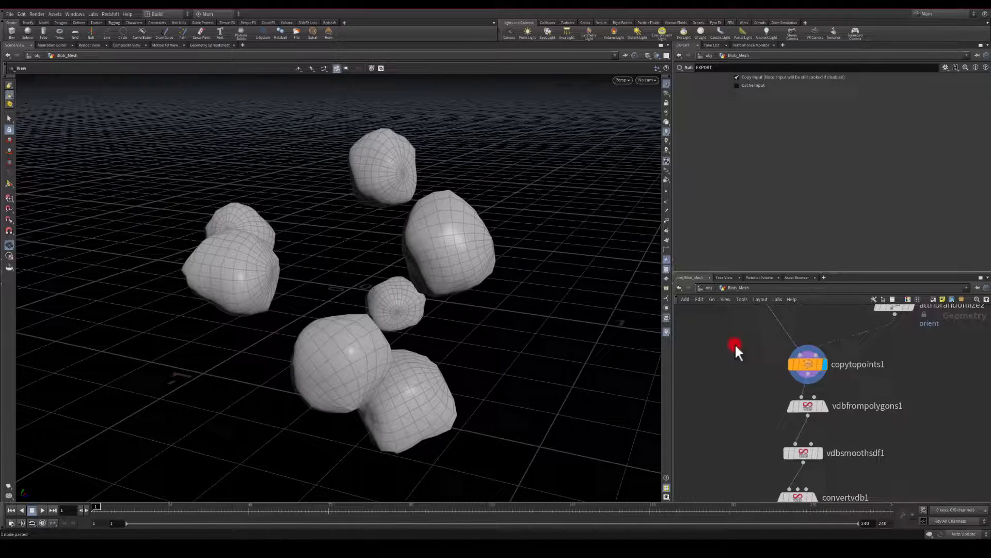
pyautogui.click(819, 406)
pyautogui.click(823, 452)
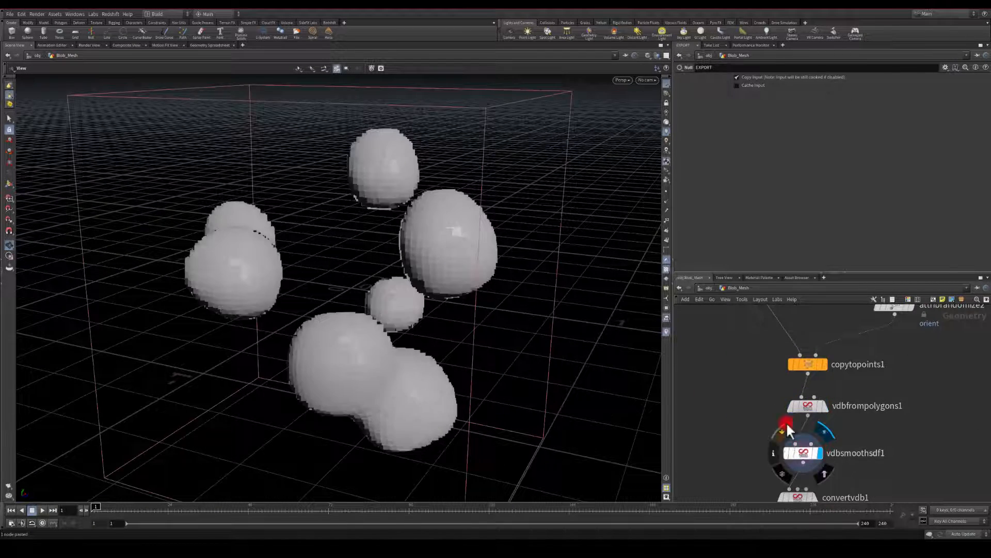
# Set the Uniform Scale of sphere2 to 1 so the copied spheres merge into one blob.
pyautogui.moveTo(752, 348); pyautogui.dragTo(773, 476, button='middle')
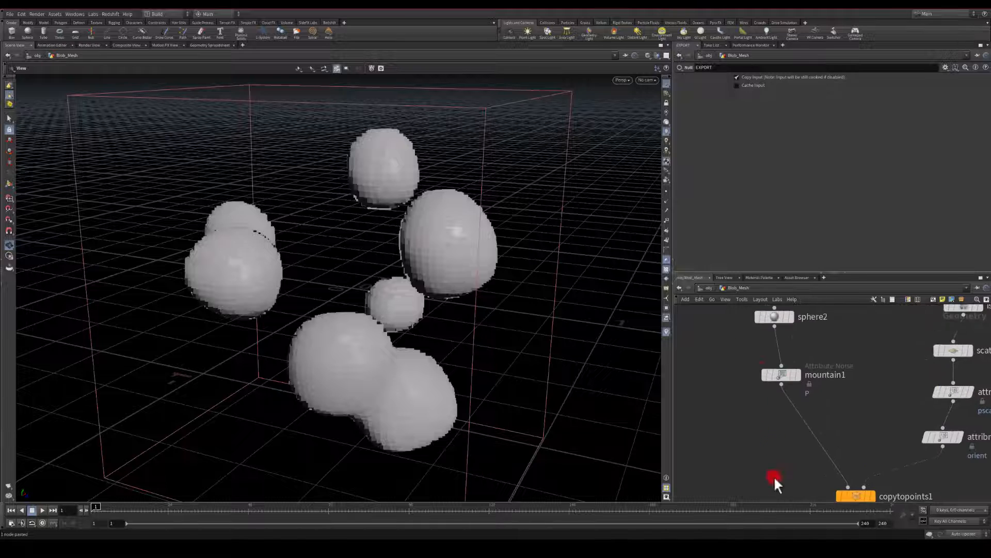
pyautogui.click(774, 316)
pyautogui.write('1')
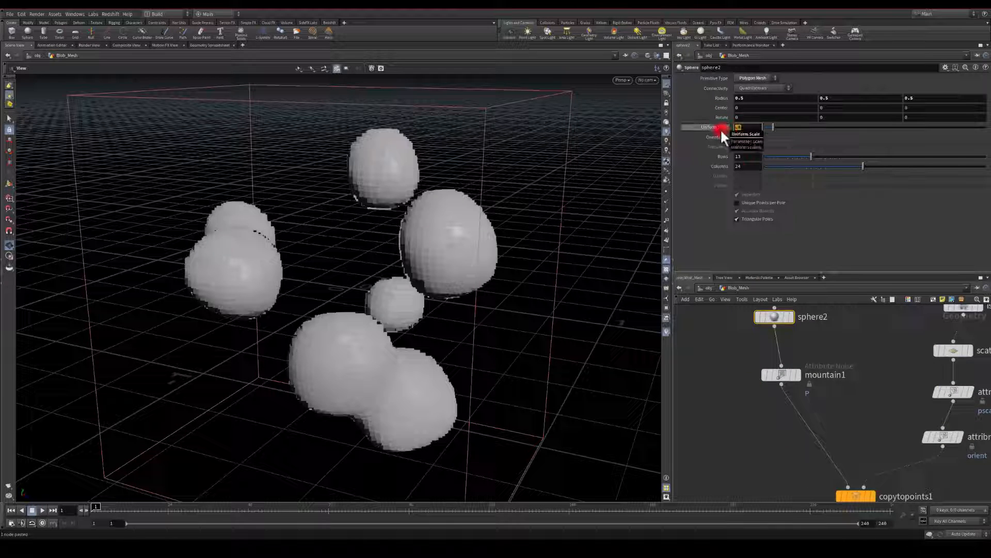
pyautogui.press('Return')
pyautogui.moveTo(463, 289)
pyautogui.mouseDown()
pyautogui.moveTo(254, 259)
pyautogui.moveTo(473, 224)
pyautogui.moveTo(479, 294)
pyautogui.moveTo(634, 261)
pyautogui.moveTo(442, 224)
pyautogui.moveTo(467, 284)
pyautogui.mouseUp()
# Display the blob's mesh at the convertvdb1 and remesh1 stages to check its surface.
pyautogui.moveTo(782, 428); pyautogui.dragTo(761, 329, button='middle')
pyautogui.scroll(-1, 774, 443)
pyautogui.moveTo(787, 486); pyautogui.dragTo(787, 379, button='middle')
pyautogui.scroll(-1, 761, 415)
pyautogui.click(786, 377)
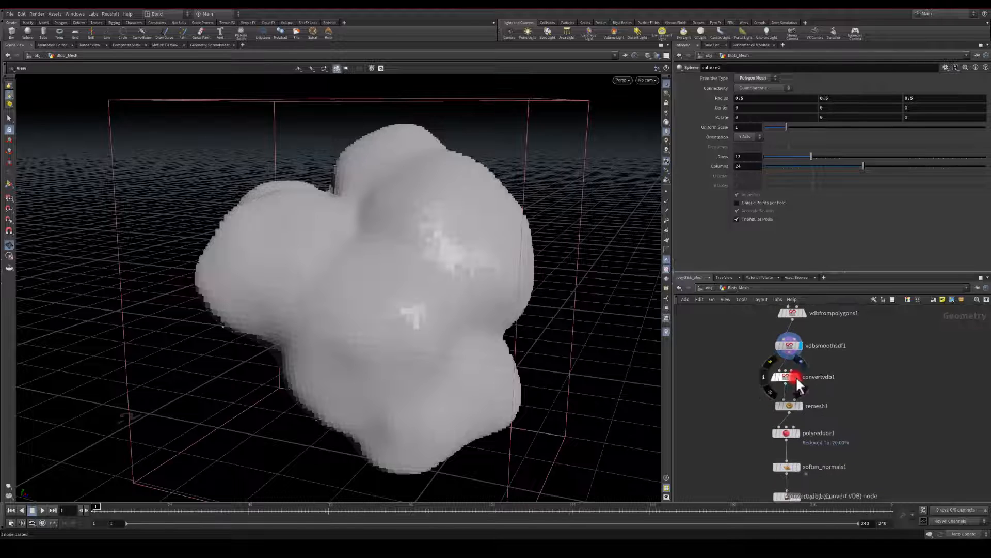
pyautogui.click(803, 406)
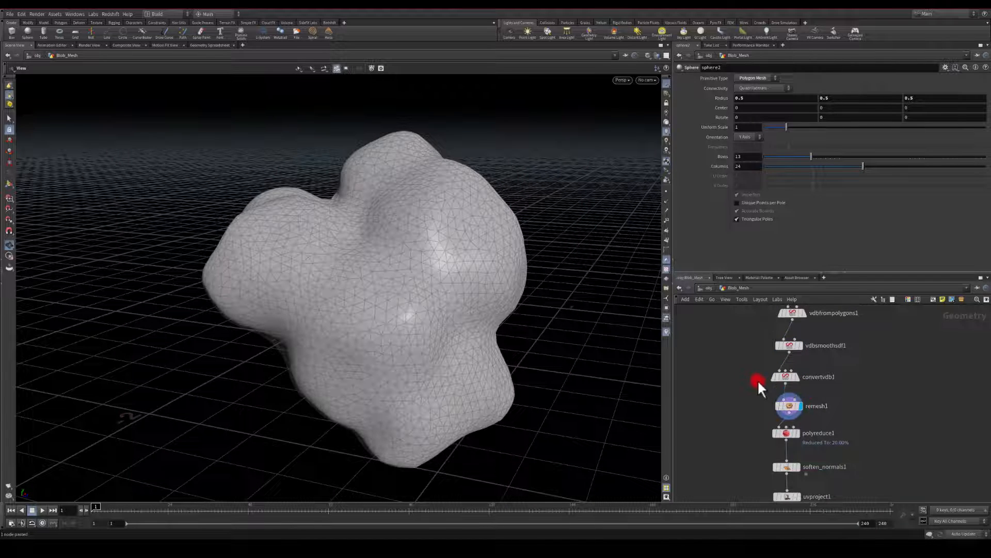
# Display uvproject1 in the UV viewport and reinitialize its projection with the To Best Plane method.
pyautogui.scroll(-3, 759, 420)
pyautogui.scroll(2, 775, 452)
pyautogui.moveTo(776, 453); pyautogui.dragTo(761, 365, button='middle')
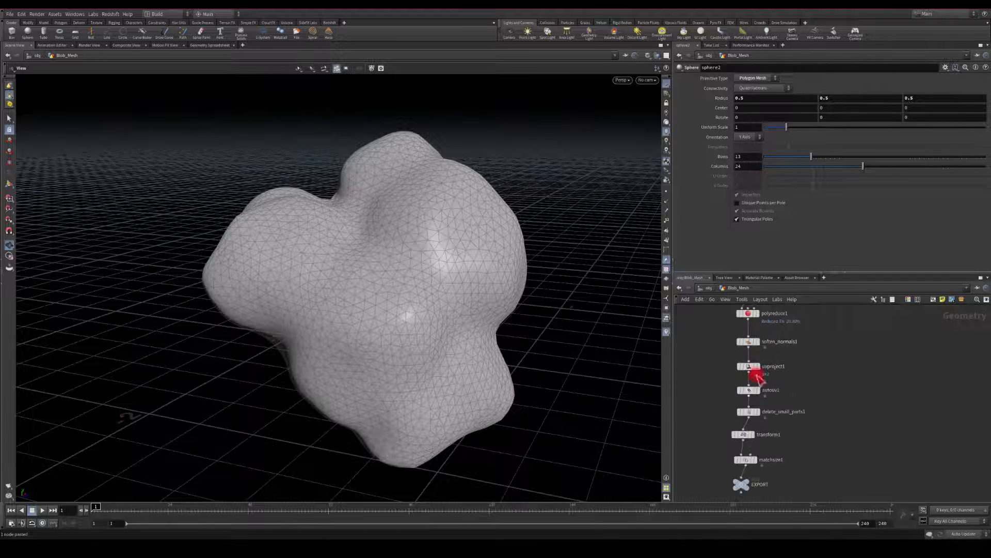
pyautogui.click(757, 368)
pyautogui.click(748, 366)
pyautogui.click(623, 80)
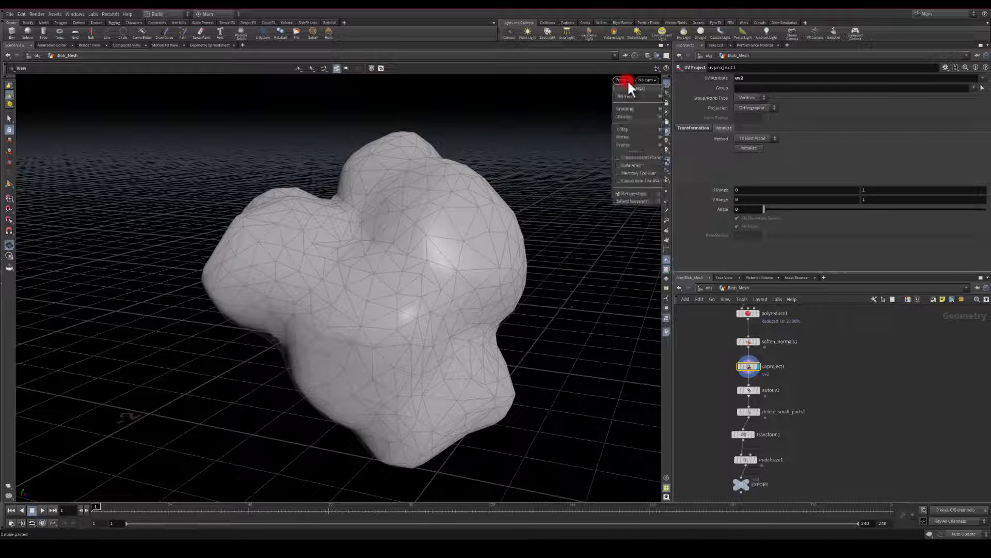
pyautogui.moveTo(627, 95)
pyautogui.click(673, 125)
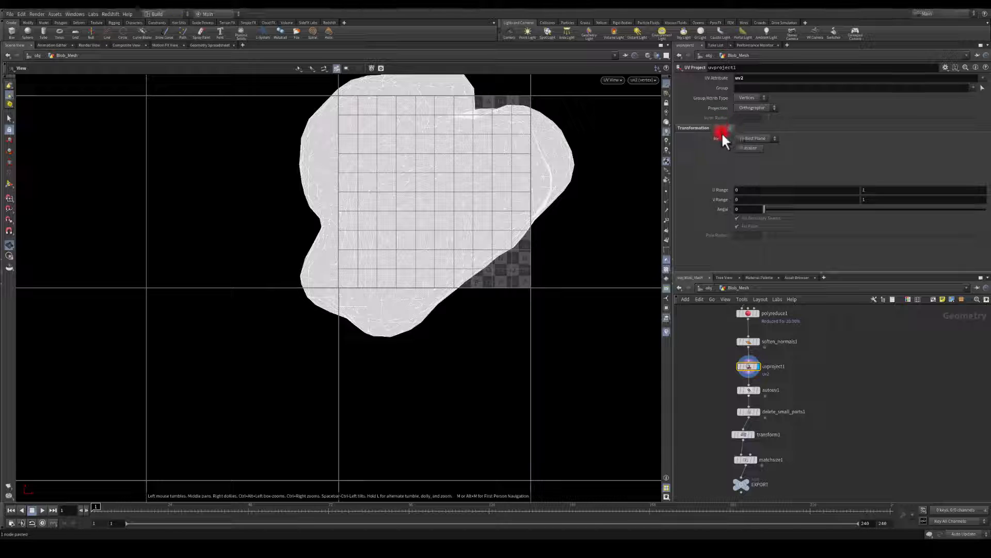
pyautogui.click(745, 149)
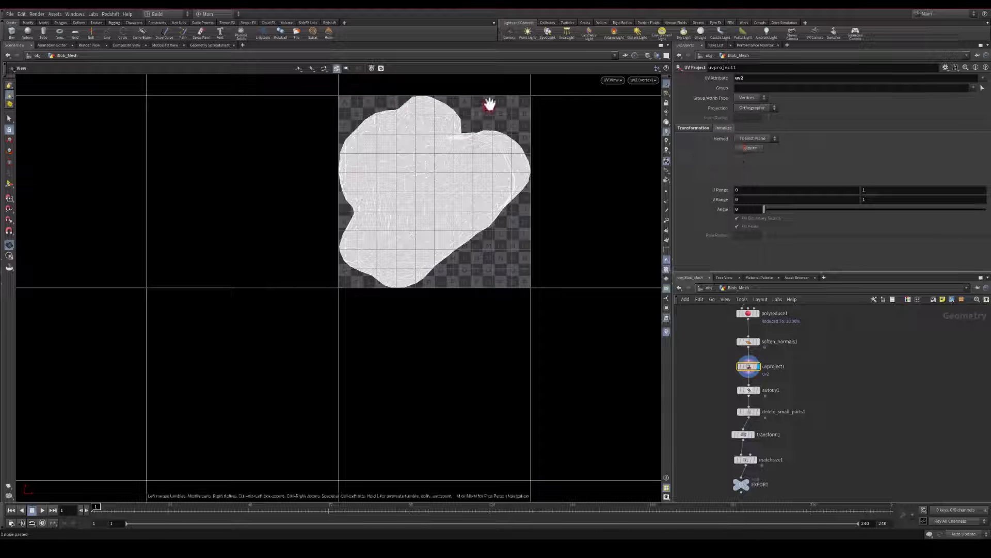
# Display autouv1 and check the blob's unwrapped UV layout.
pyautogui.click(759, 391)
pyautogui.click(751, 389)
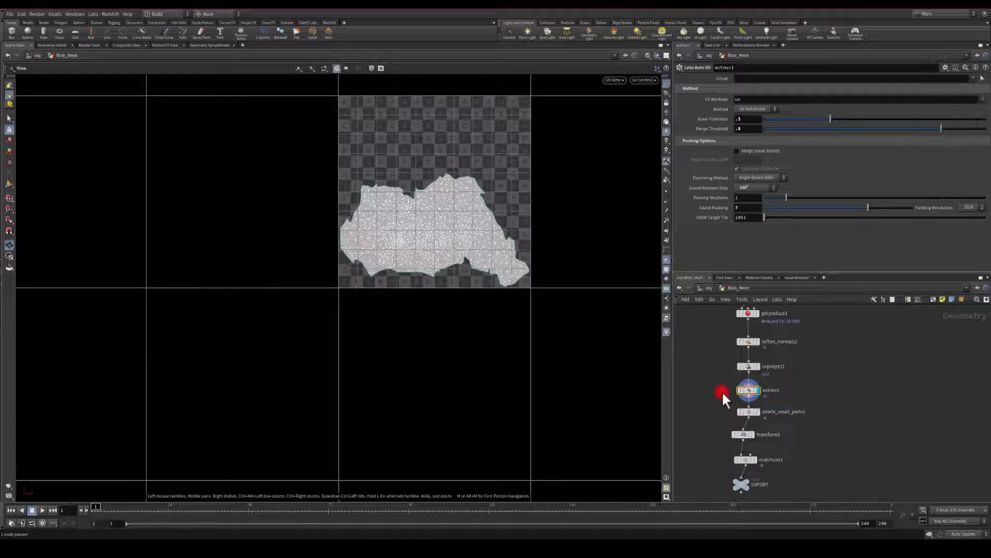
pyautogui.moveTo(732, 454); pyautogui.dragTo(723, 415, button='middle')
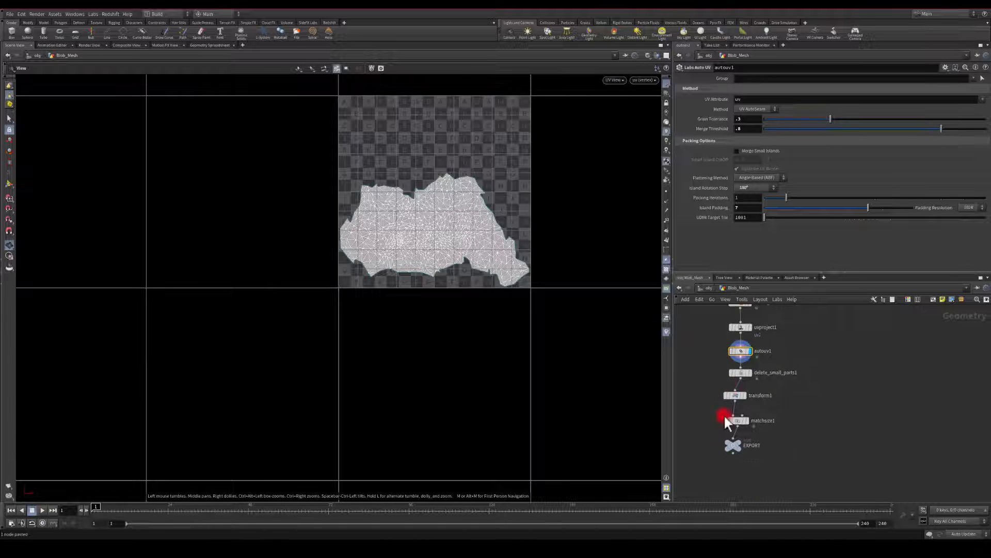
# Display the EXPORT node and switch the viewport back to the perspective view, framed on the blob.
pyautogui.click(740, 442)
pyautogui.click(614, 80)
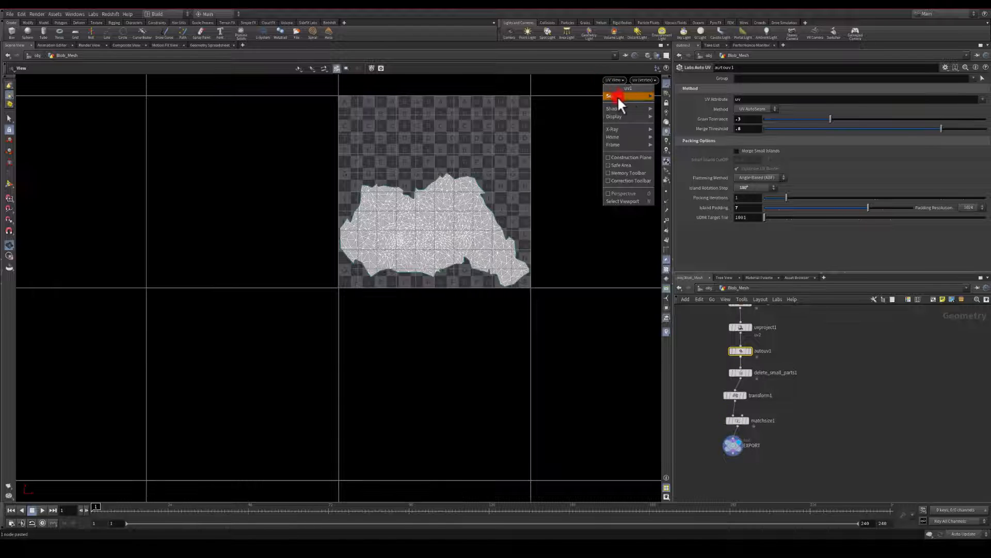
pyautogui.click(618, 96)
pyautogui.click(670, 96)
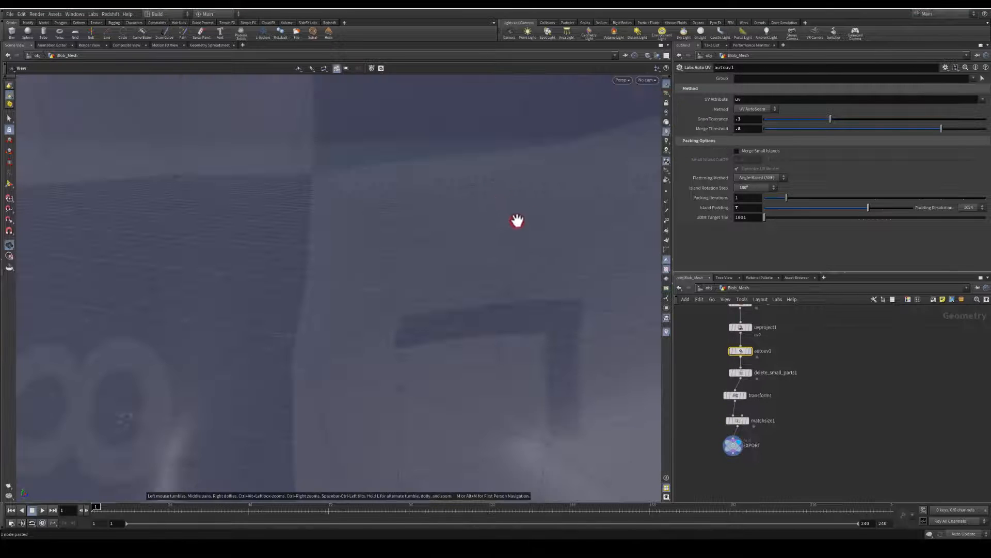
pyautogui.hotkey('space', 'g')
pyautogui.moveTo(395, 215); pyautogui.dragTo(439, 248)
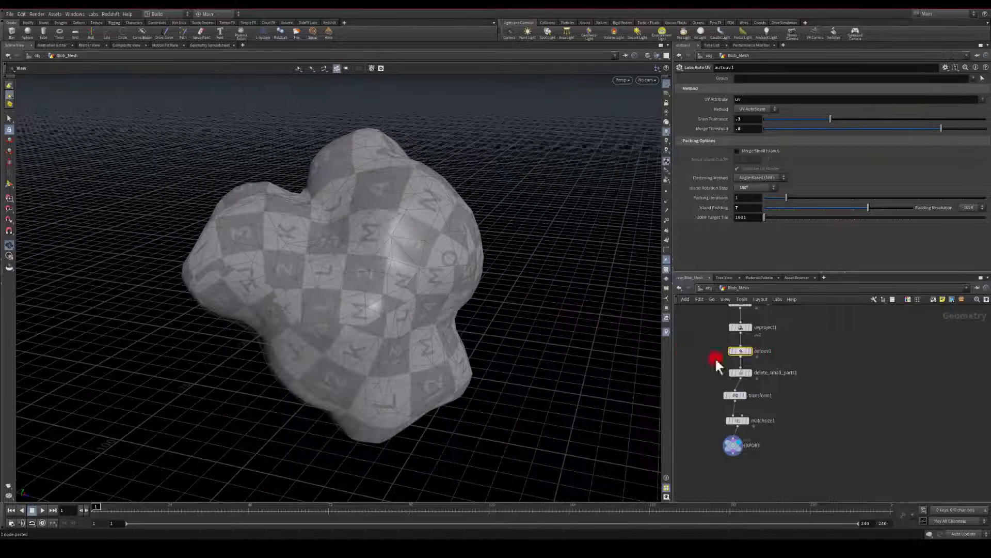
# Set the Global Seed of scatter1 to 5.13 and inspect the new blob shape from several angles.
pyautogui.scroll(6, 810, 435)
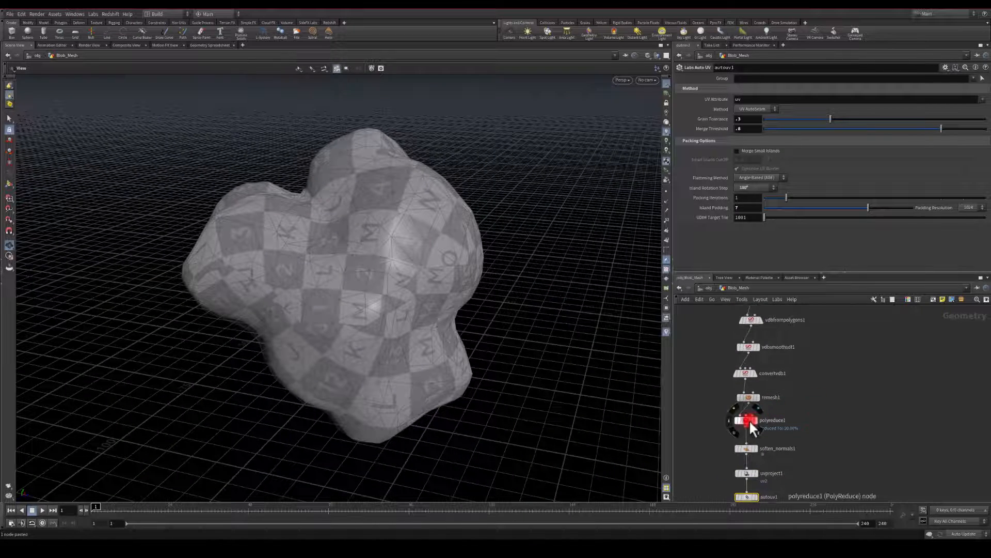
pyautogui.click(749, 419)
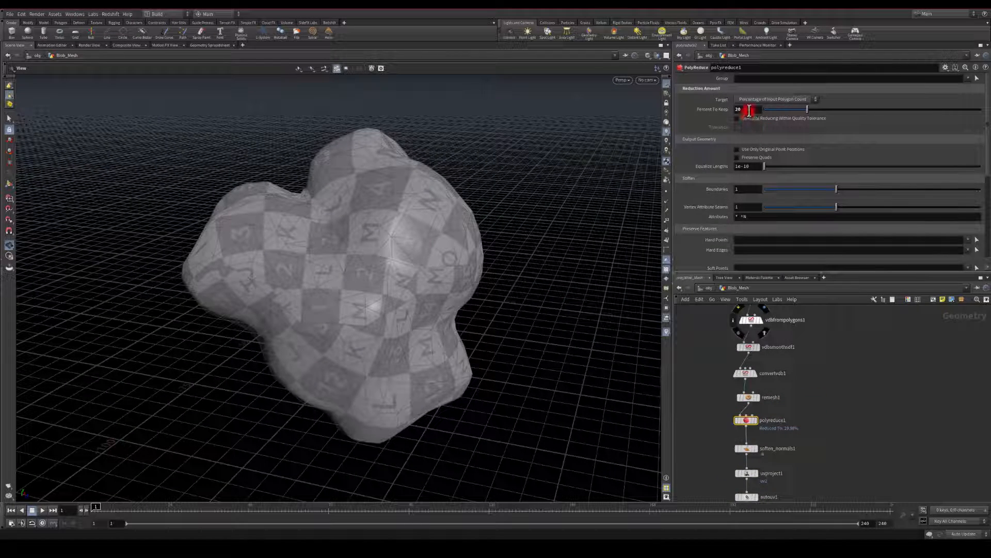
pyautogui.scroll(5, 863, 414)
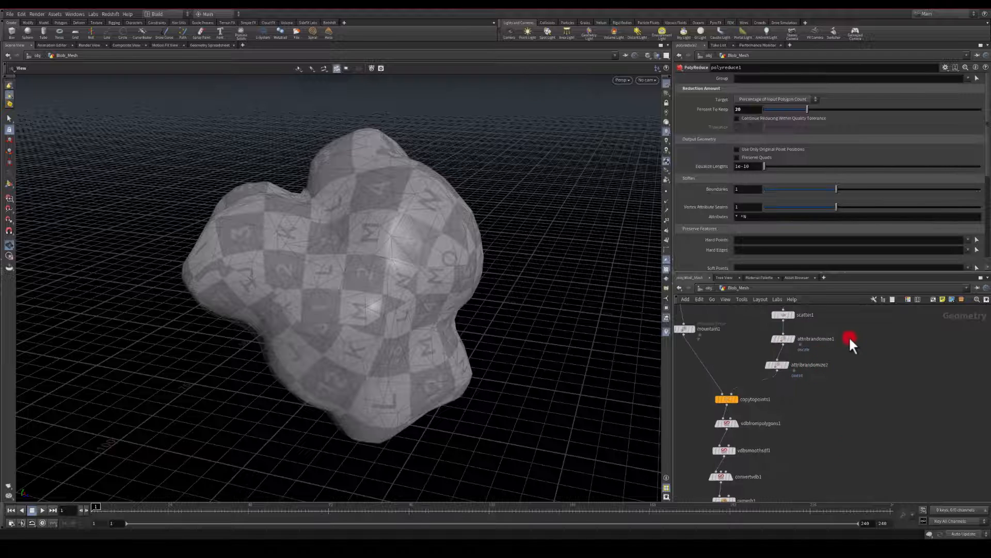
pyautogui.scroll(2, 827, 340)
pyautogui.click(785, 354)
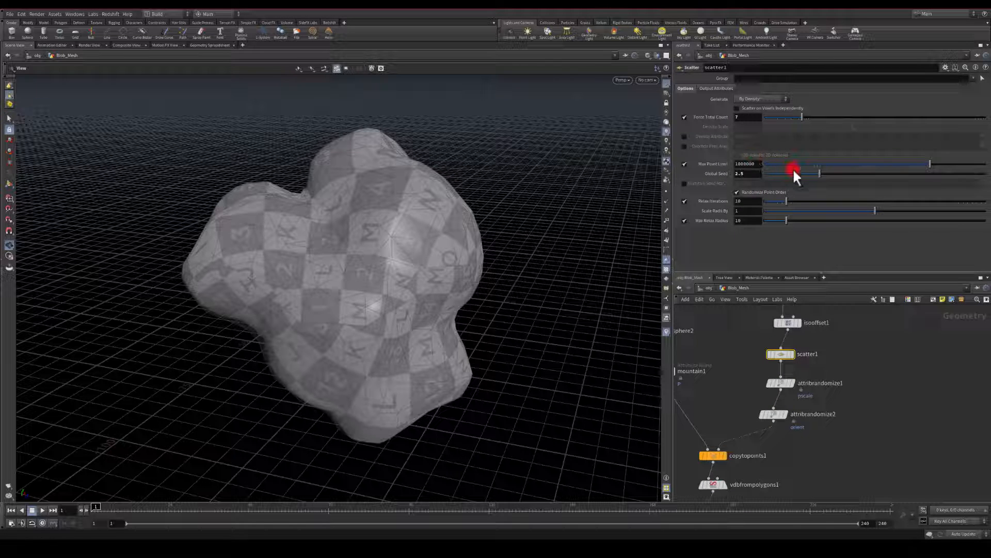
pyautogui.moveTo(794, 172); pyautogui.dragTo(879, 172)
pyautogui.moveTo(463, 200); pyautogui.dragTo(392, 244)
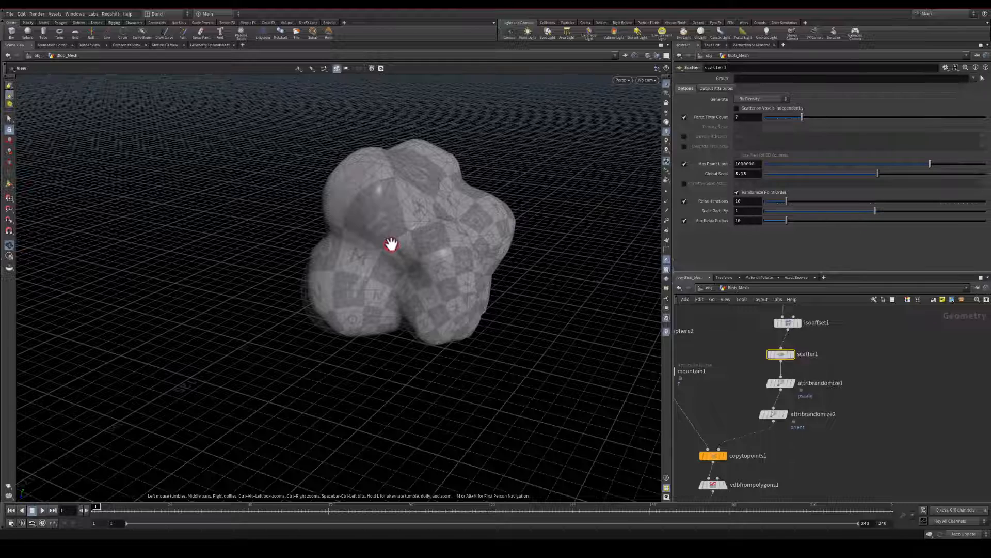
pyautogui.moveTo(391, 243); pyautogui.dragTo(367, 262)
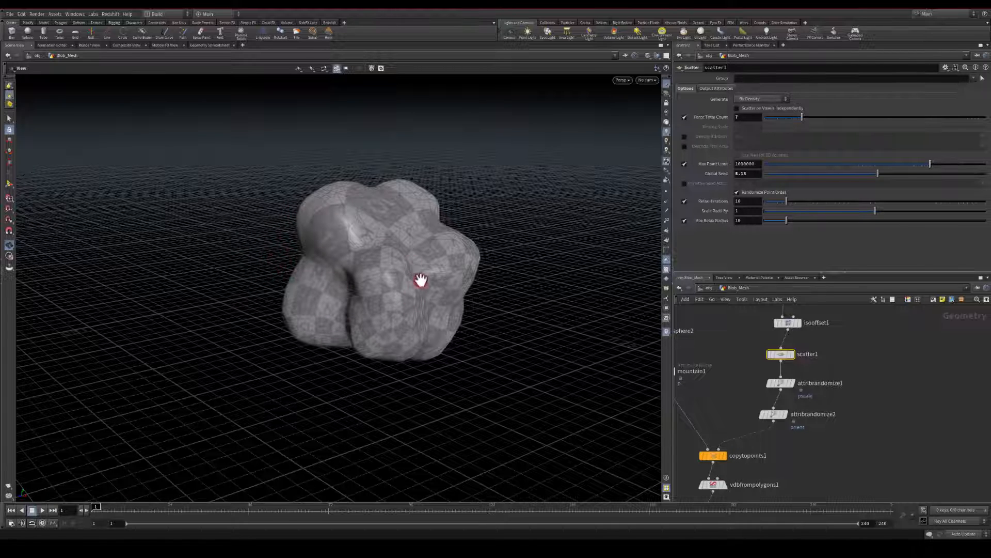
pyautogui.moveTo(421, 280)
pyautogui.mouseDown()
pyautogui.moveTo(407, 266)
pyautogui.moveTo(385, 266)
pyautogui.moveTo(439, 250)
pyautogui.moveTo(434, 279)
pyautogui.mouseUp()
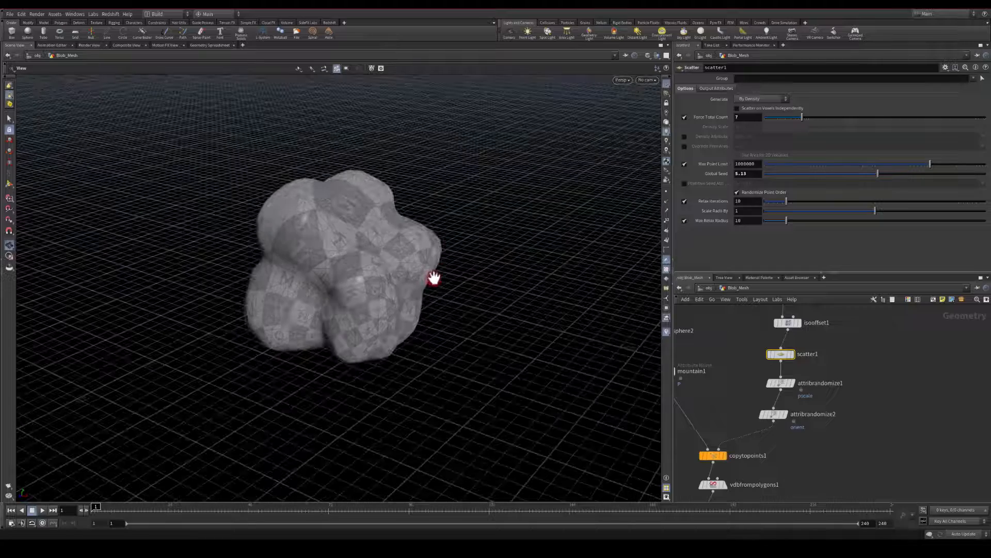
pyautogui.moveTo(263, 264)
pyautogui.mouseDown()
pyautogui.moveTo(367, 245)
pyautogui.moveTo(303, 279)
pyautogui.moveTo(264, 273)
pyautogui.moveTo(245, 303)
pyautogui.moveTo(268, 297)
pyautogui.moveTo(230, 275)
pyautogui.moveTo(317, 258)
pyautogui.moveTo(268, 277)
pyautogui.mouseUp()
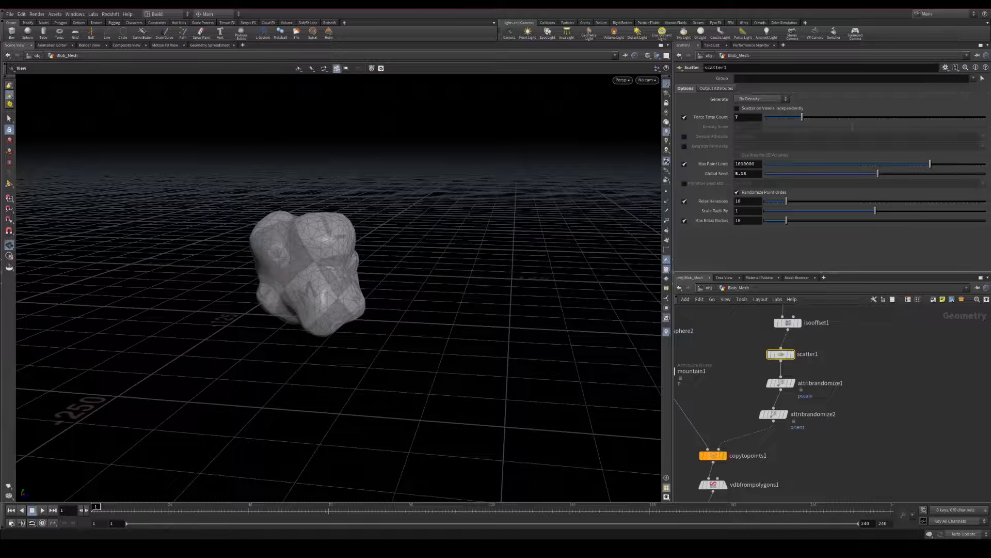